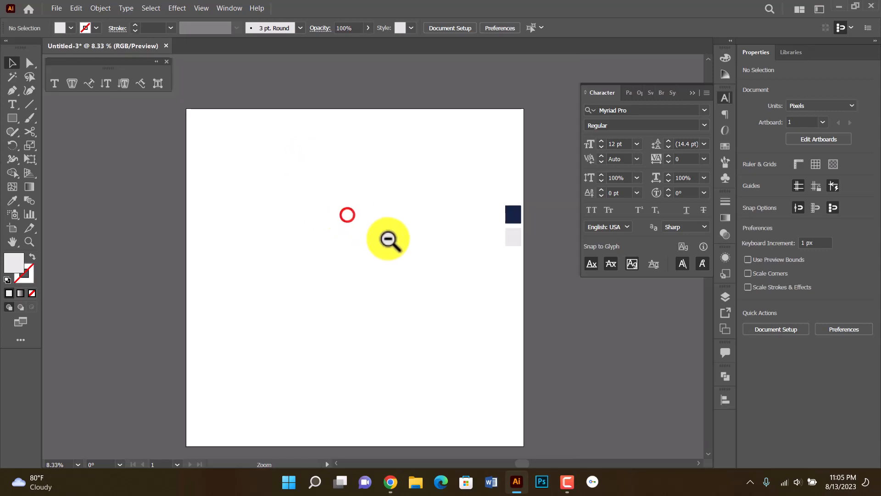
Move the navy and light grey colour swatches off the artboard to its left side.
ctrl+alt+click(387, 238)
ctrl+alt+click(337, 236)
click(338, 196)
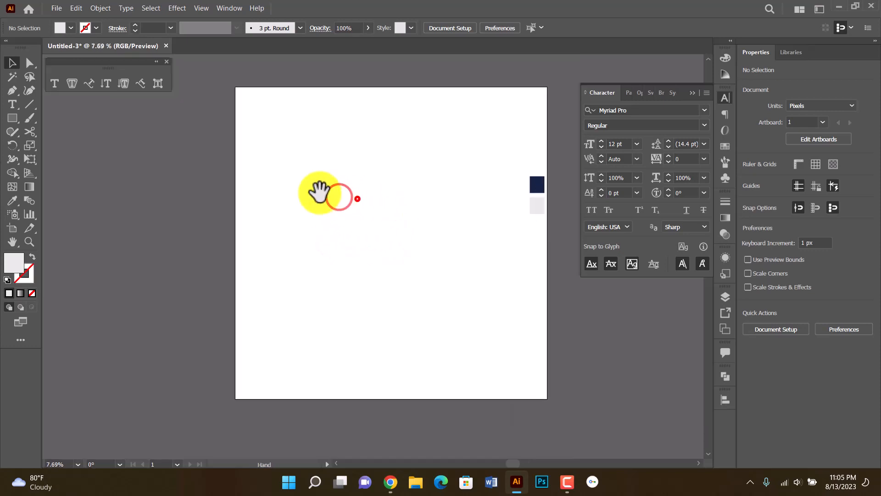
drag(417, 155, 148, 158)
click(270, 170)
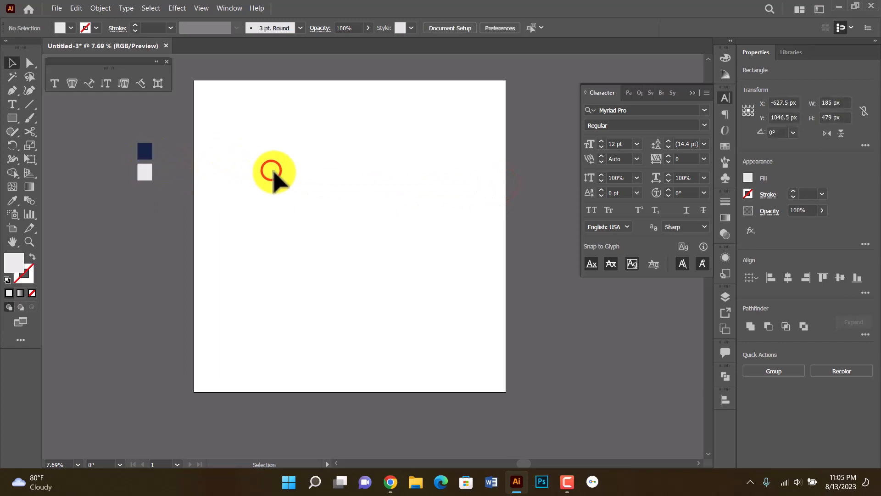
Create a 4000 by 4000 px light grey rectangle and centre it on the artboard.
key(m)
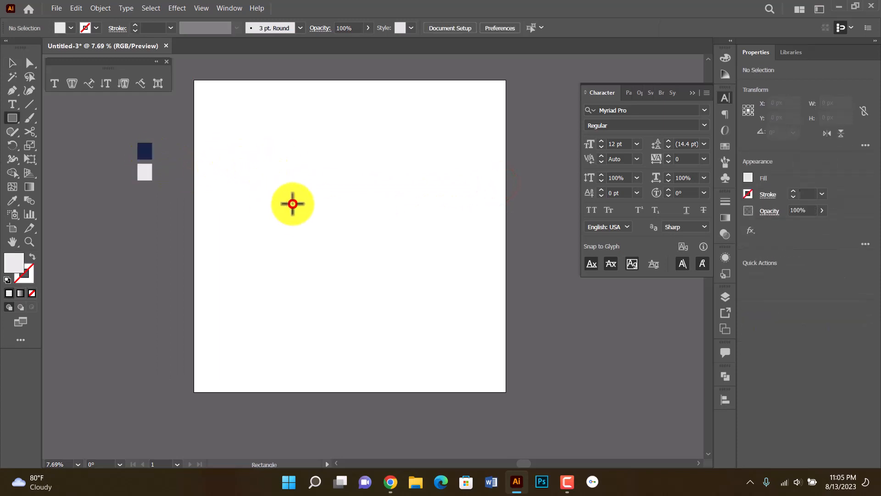
click(292, 203)
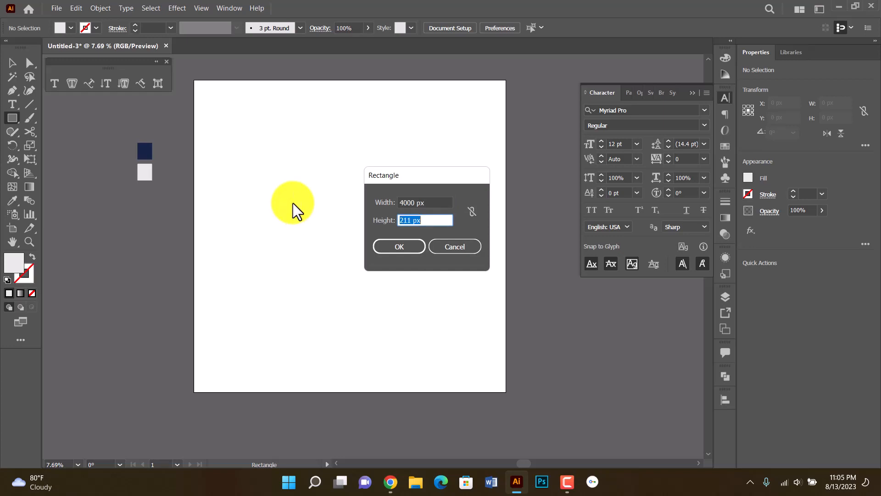
text(4000)
key(Return)
key(v)
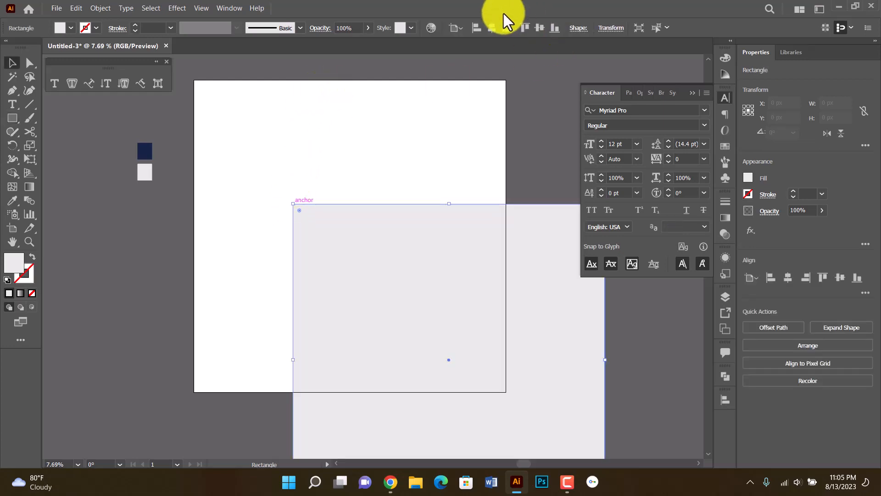
click(538, 24)
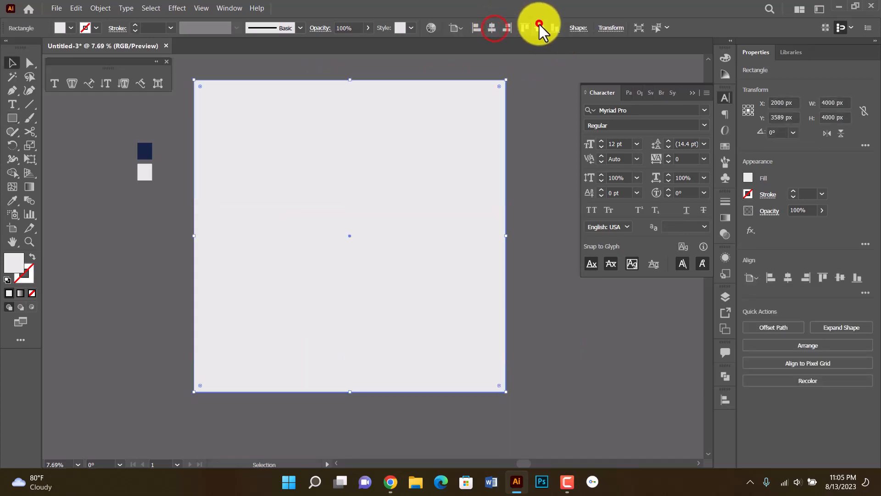
click(149, 229)
Duplicate the background square in place, scale the copy from its centre to 3400 by 3400 px, and fill it with the swatch's navy.
click(315, 200)
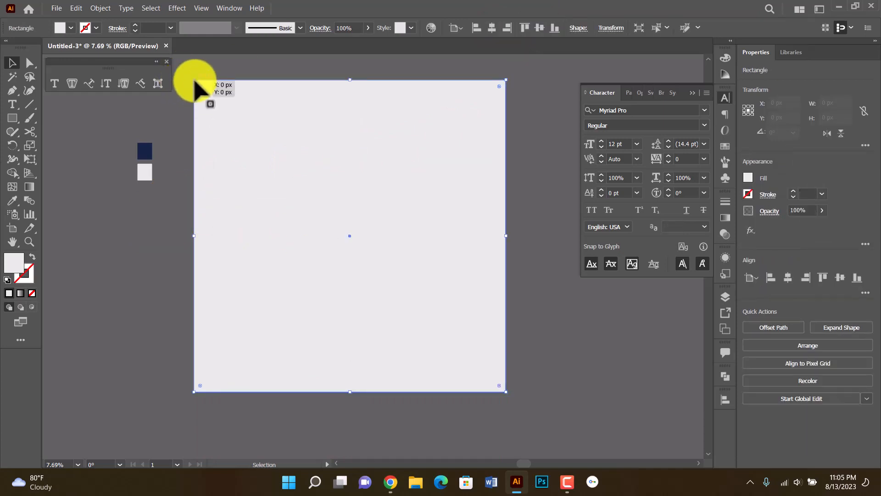
drag(197, 83, 214, 106)
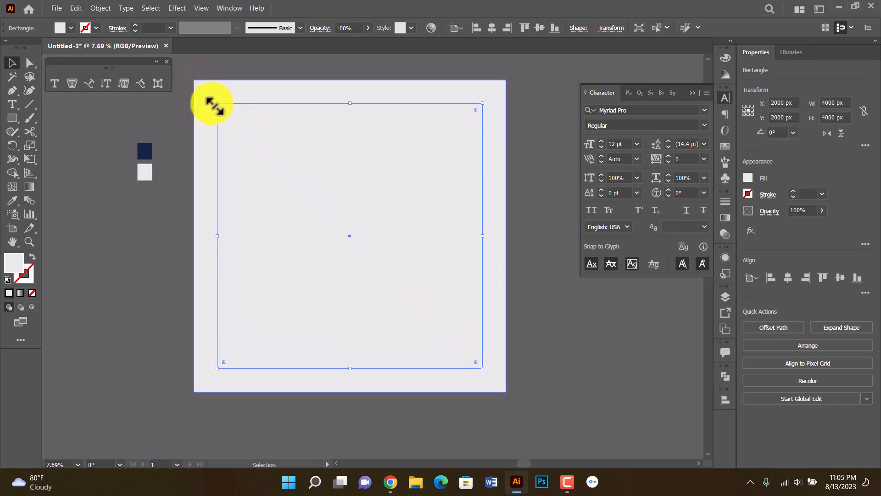
key(i)
click(145, 150)
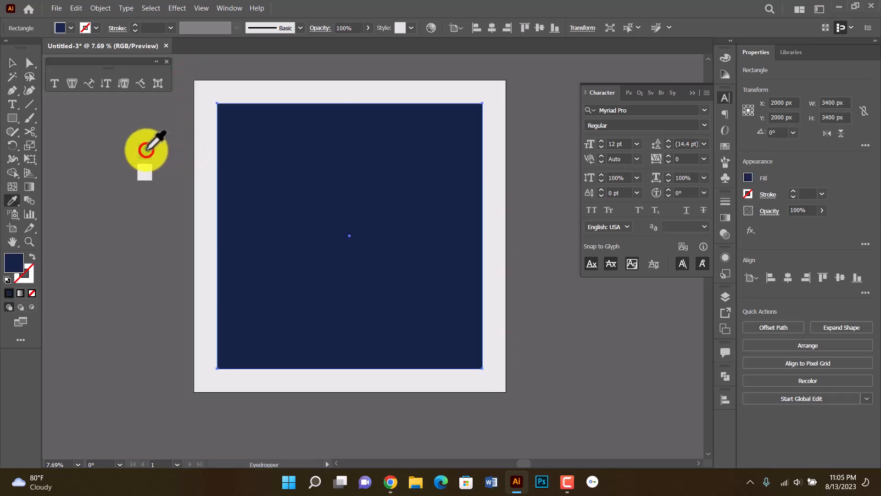
ctrl+click(112, 134)
Draw a navy circle about 3782 px across and position it over the upper edge of the navy square.
ctrl+click(388, 202)
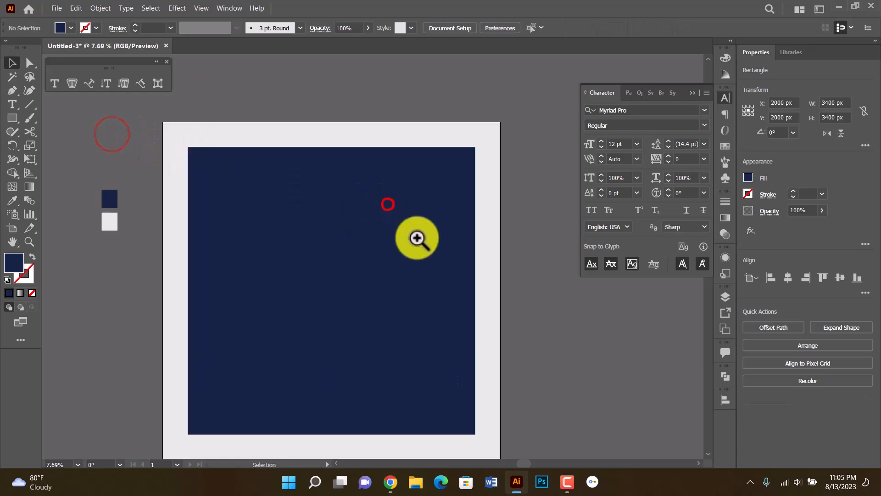
ctrl+click(417, 238)
ctrl+alt+click(345, 268)
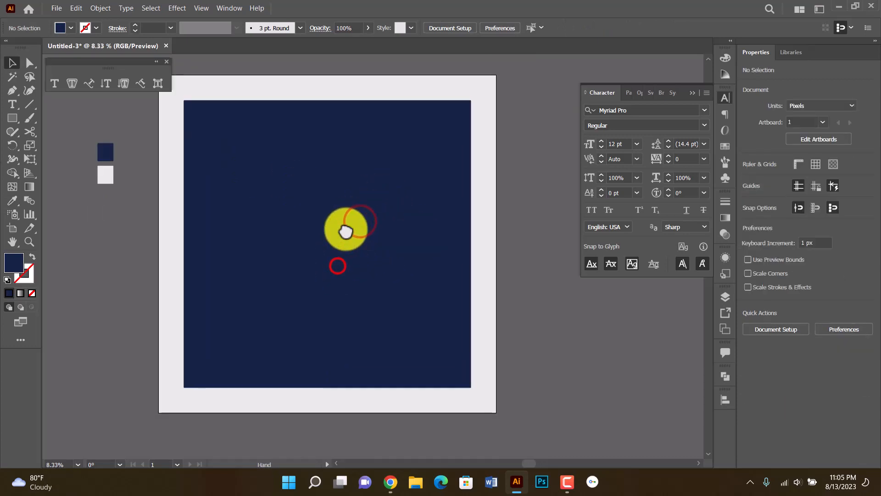
key(l)
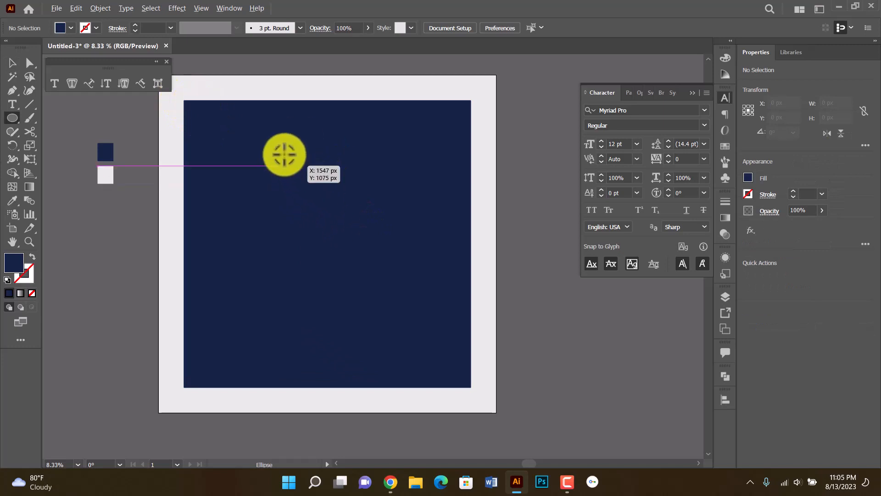
mouse_move(315, 148)
mouse_down()
mouse_move(450, 269)
mouse_move(475, 279)
mouse_up()
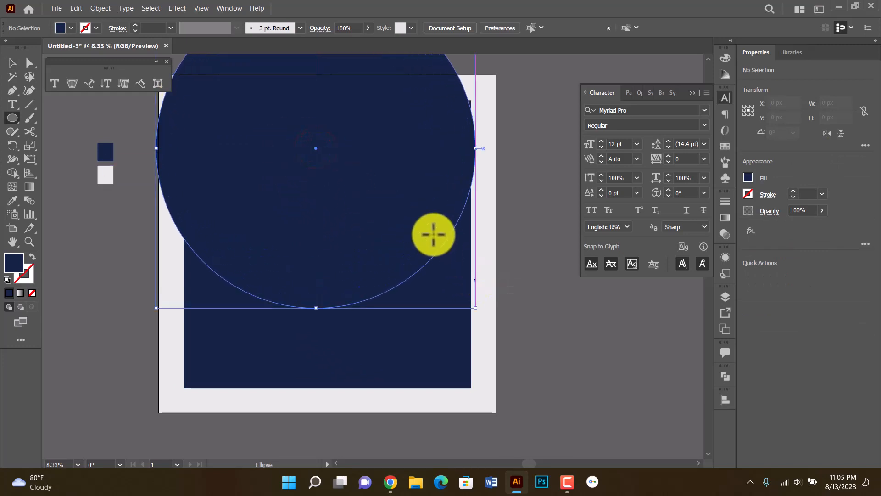
key(v)
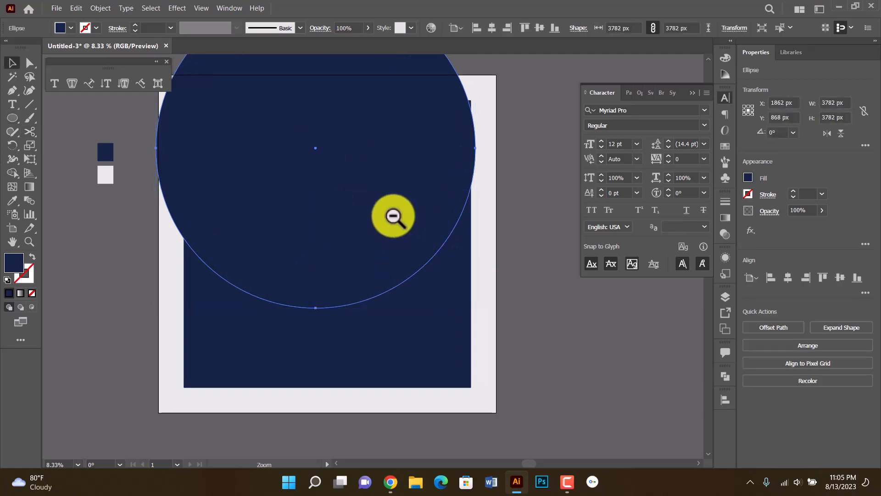
ctrl+alt+click(391, 214)
drag(382, 303, 393, 262)
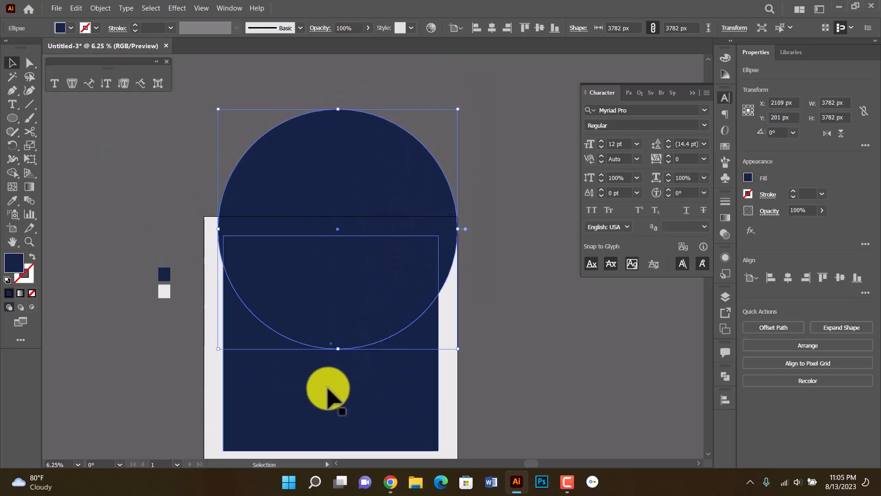
shift+click(328, 389)
click(339, 388)
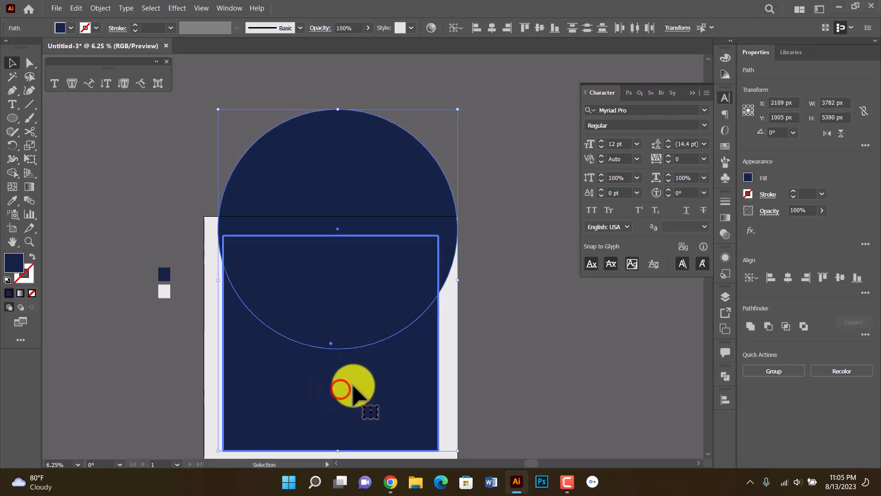
click(492, 295)
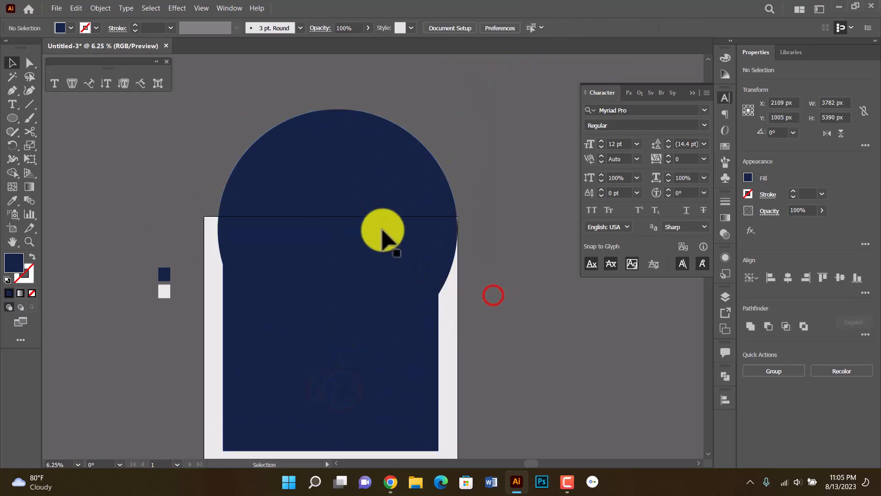
Centre the circle horizontally on the navy square, using the square as the key object.
click(383, 230)
shift+click(390, 383)
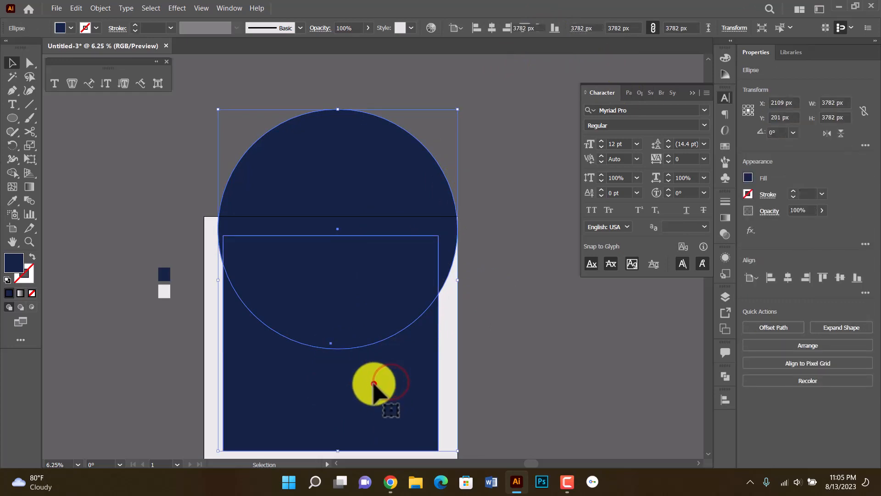
click(374, 383)
click(493, 27)
click(480, 140)
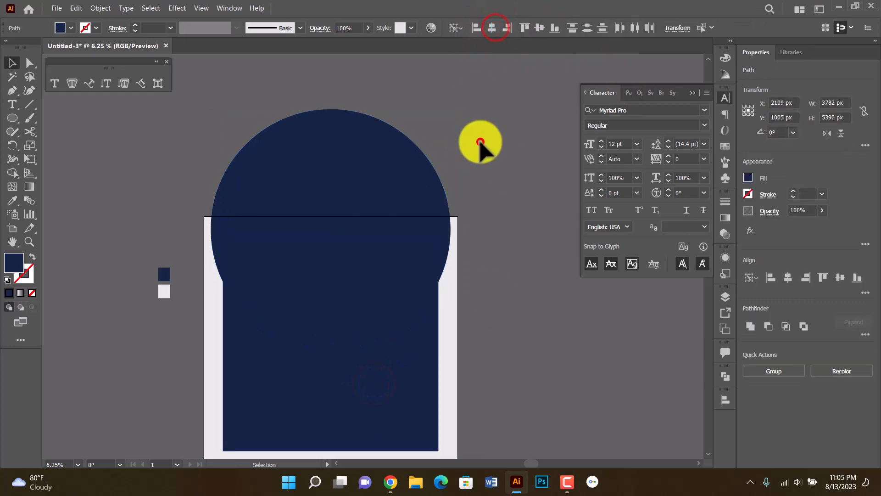
Nudge the circle up slightly and remove its part outside the navy square with the Shape Builder.
drag(349, 239, 352, 229)
shift+click(301, 378)
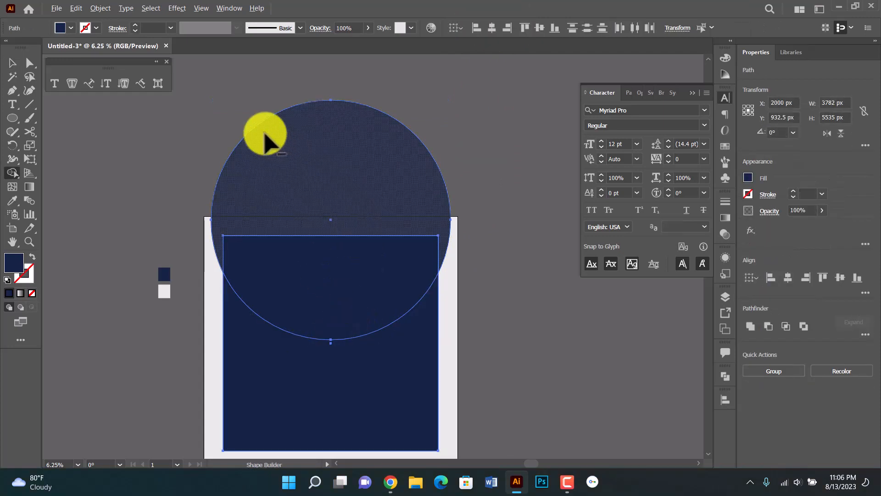
alt+click(267, 141)
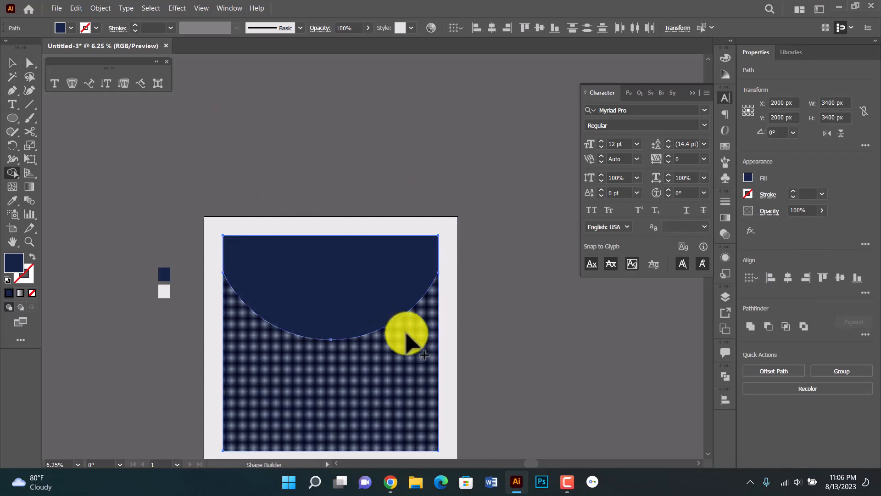
key(v)
click(488, 310)
Fill the curved upper section of the navy square with orange.
drag(329, 305, 354, 311)
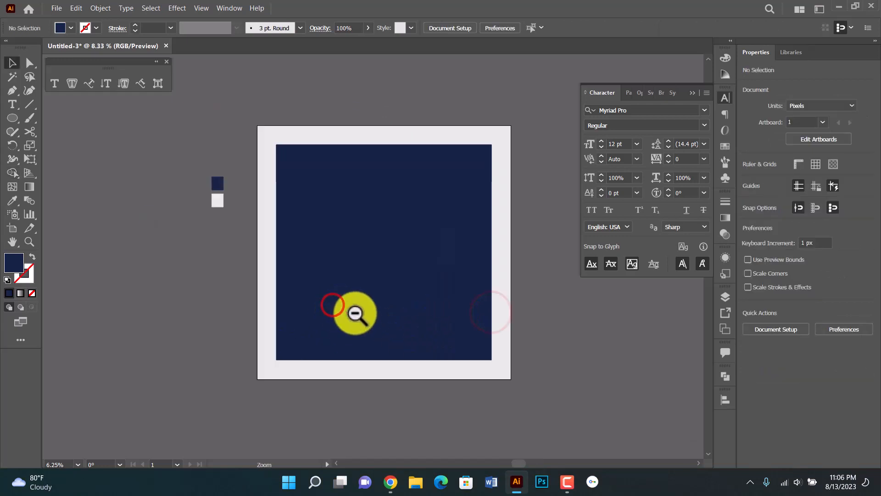
scroll(329, 256, up, 3)
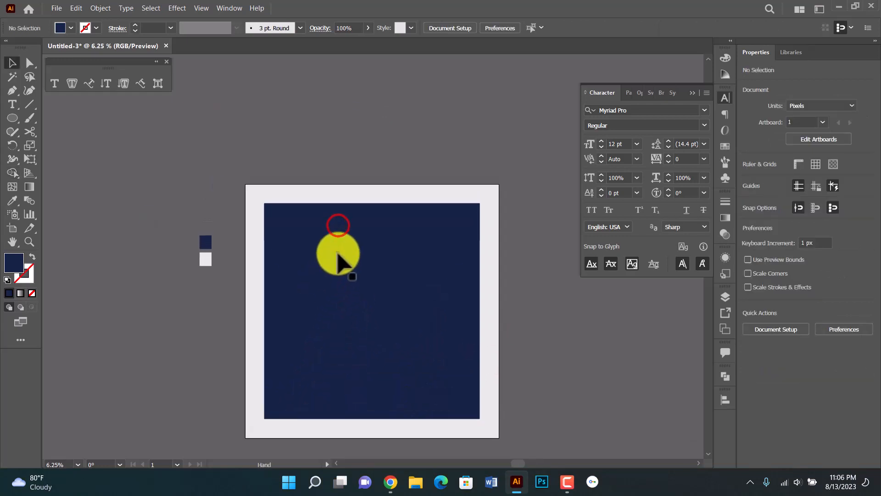
click(339, 251)
click(86, 28)
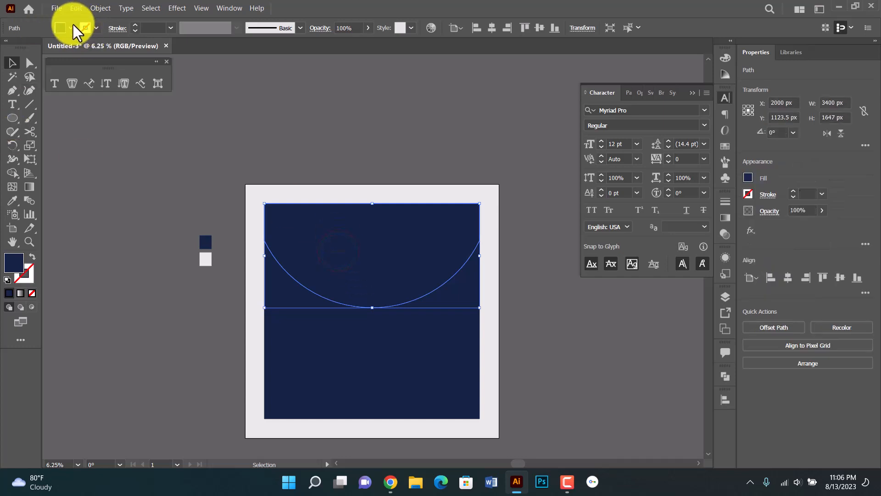
click(73, 26)
click(112, 47)
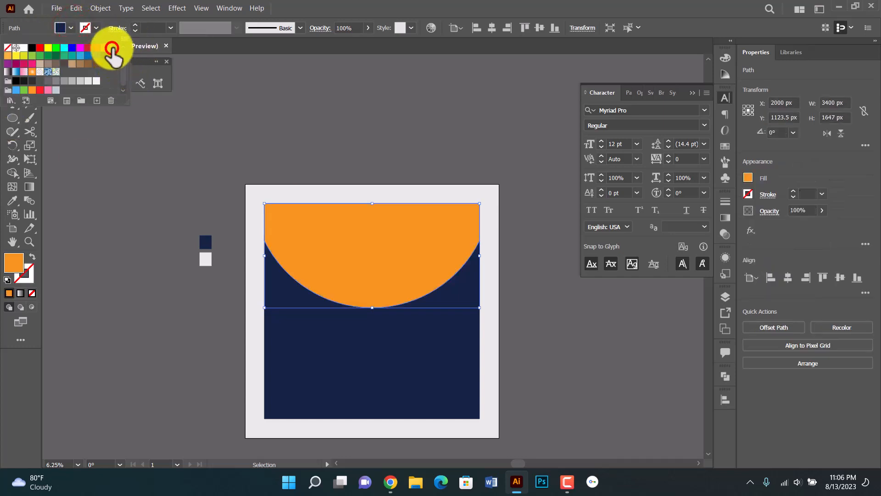
click(167, 204)
click(167, 204)
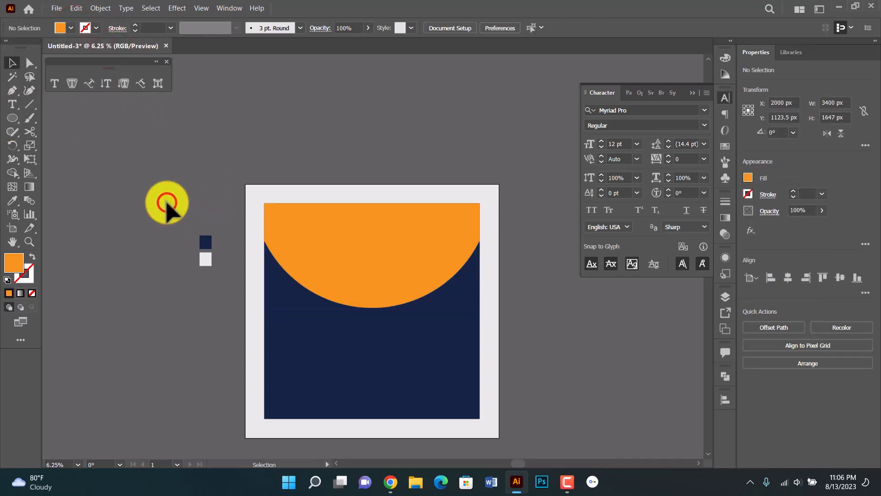
Copy the orange curved shape, paste it in front, and move the copy straight up about 300 px.
click(334, 242)
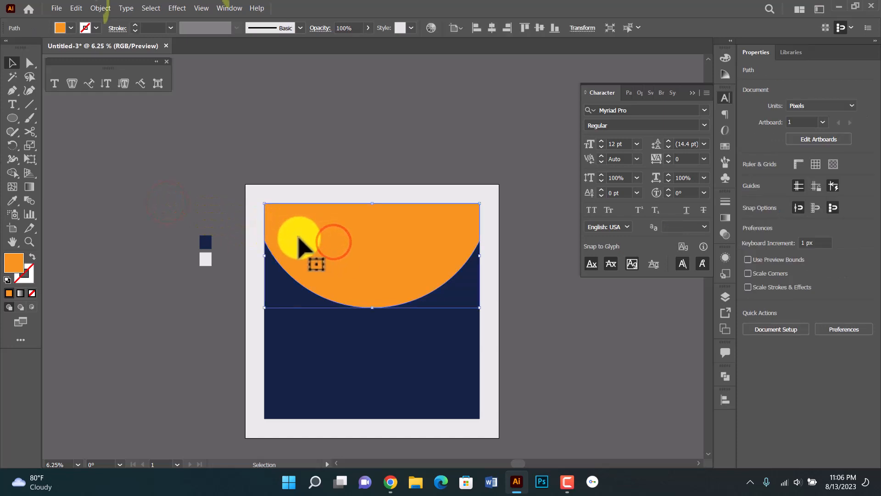
key(ctrl+c)
key(ctrl+f)
drag(305, 242, 315, 225)
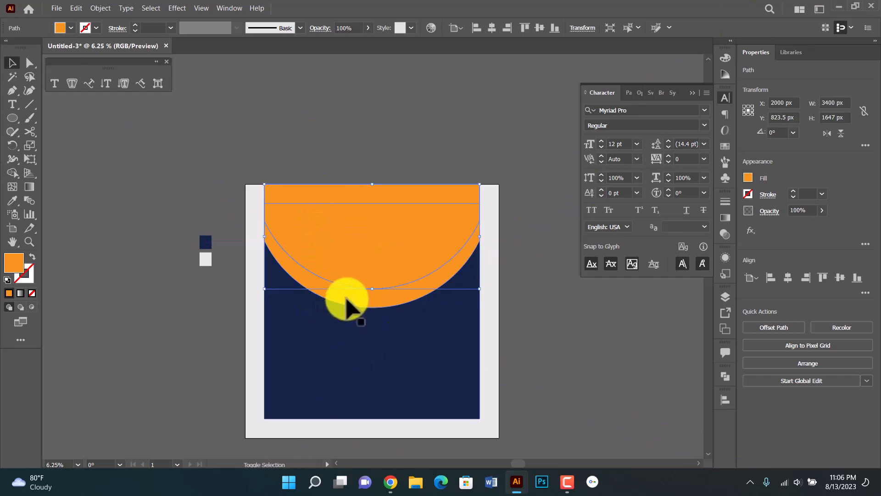
Fill the raised copy of the curved shape with white.
click(74, 26)
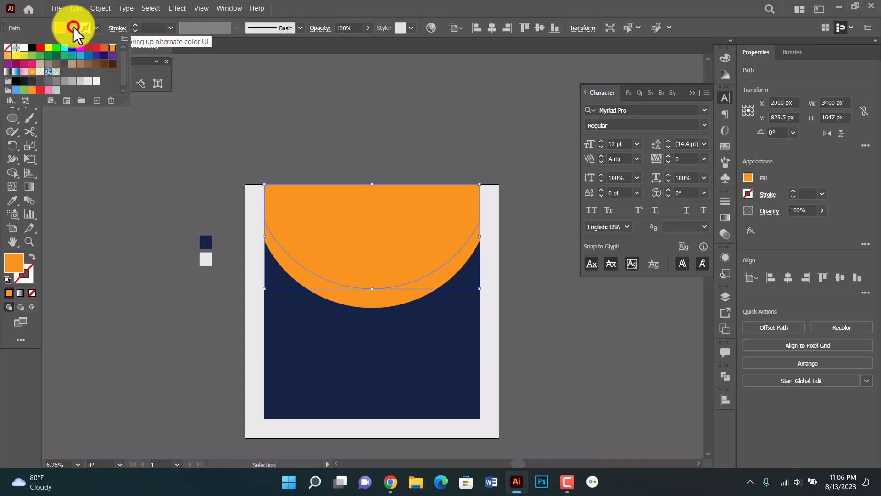
click(23, 48)
click(214, 184)
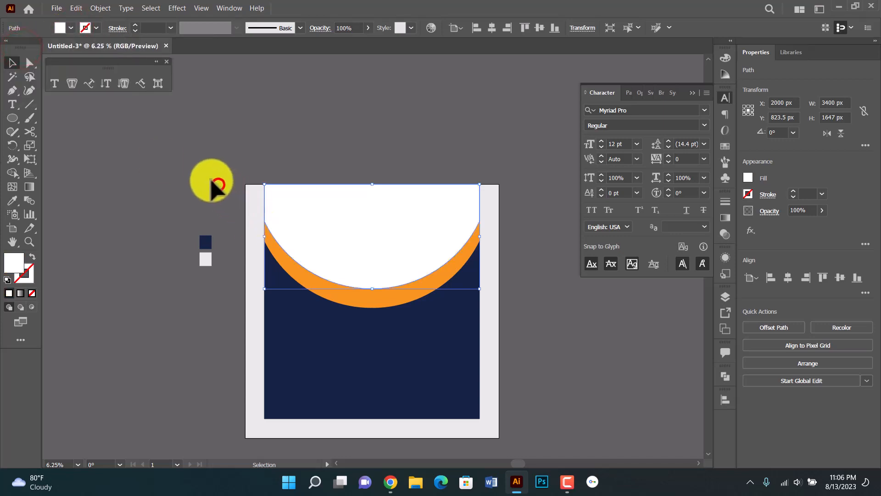
Trim off the strip of the white shape that extends above the navy square with the Shape Builder.
click(432, 353)
click(375, 242)
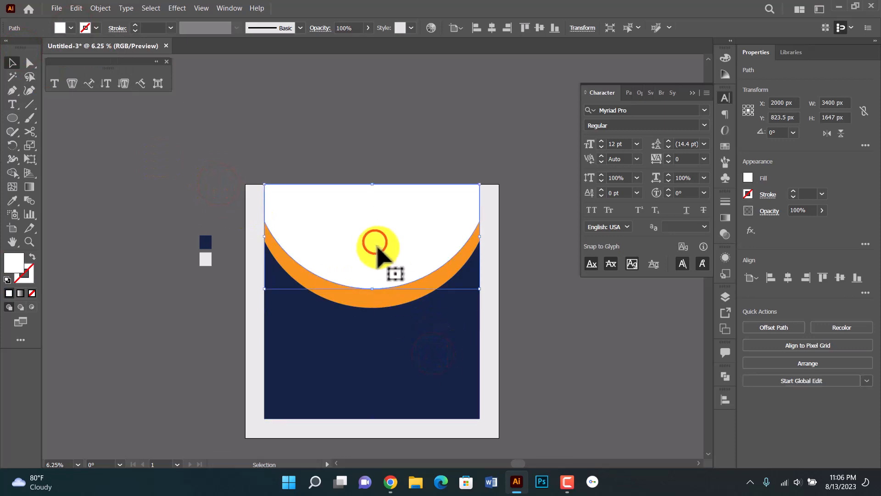
shift+click(433, 365)
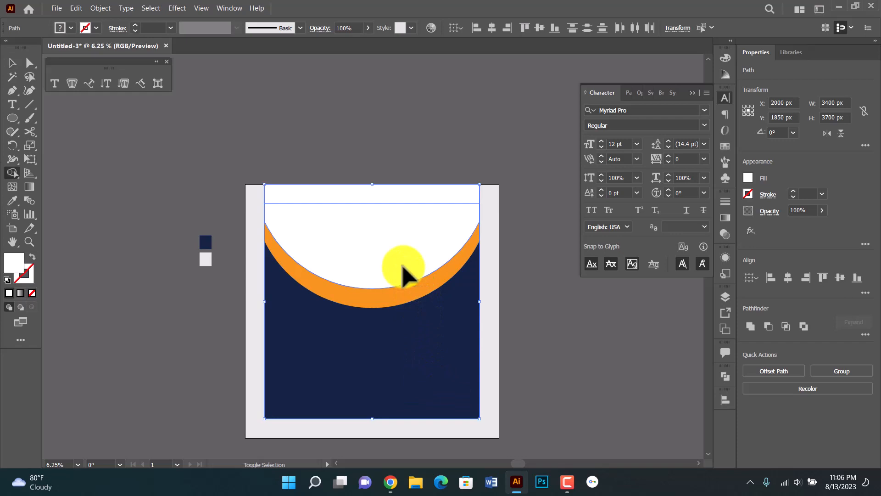
alt+click(320, 191)
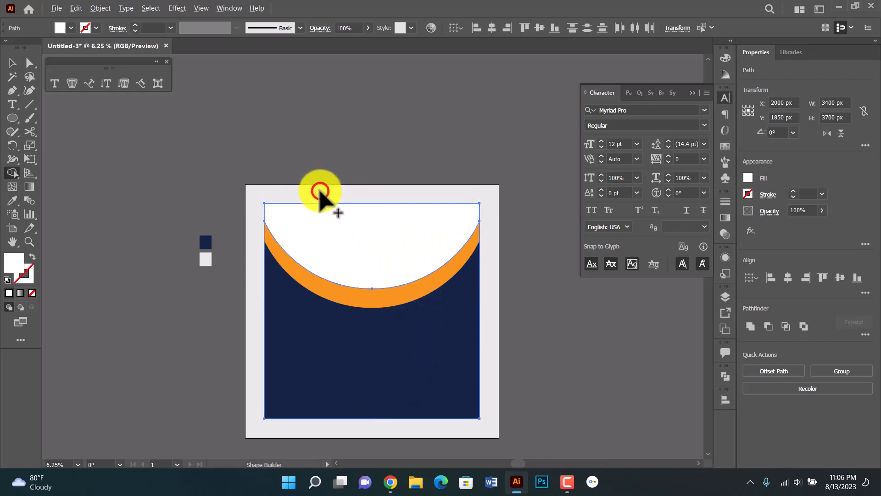
key(v)
click(197, 190)
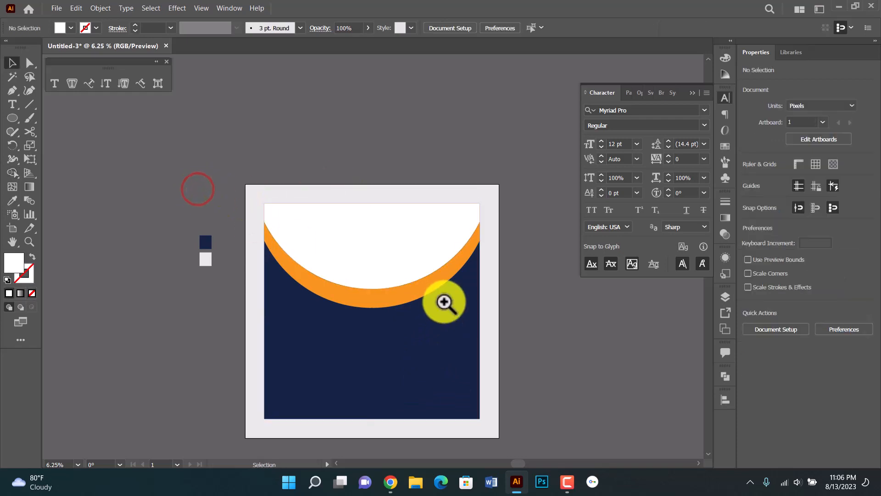
ctrl+click(445, 300)
ctrl+click(356, 239)
ctrl+alt+click(356, 239)
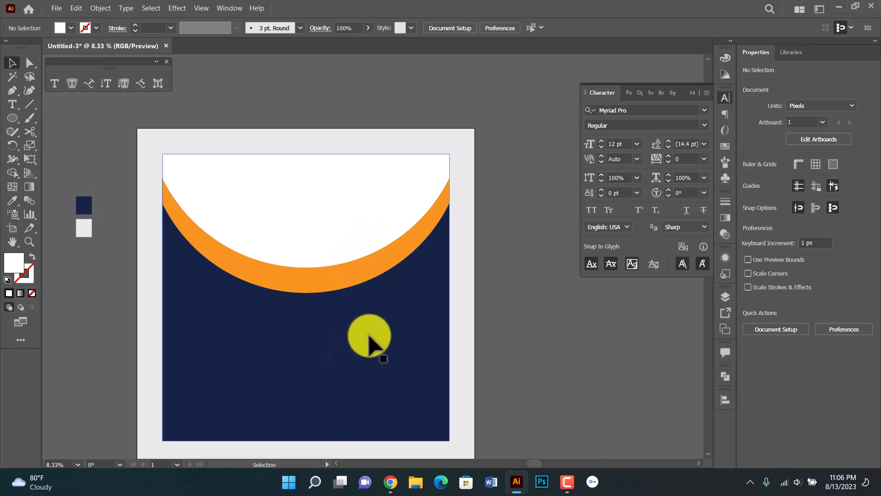
Add the two-line text "Social Media Marketing" at 72 pt on the navy panel below the orange curve.
key(t)
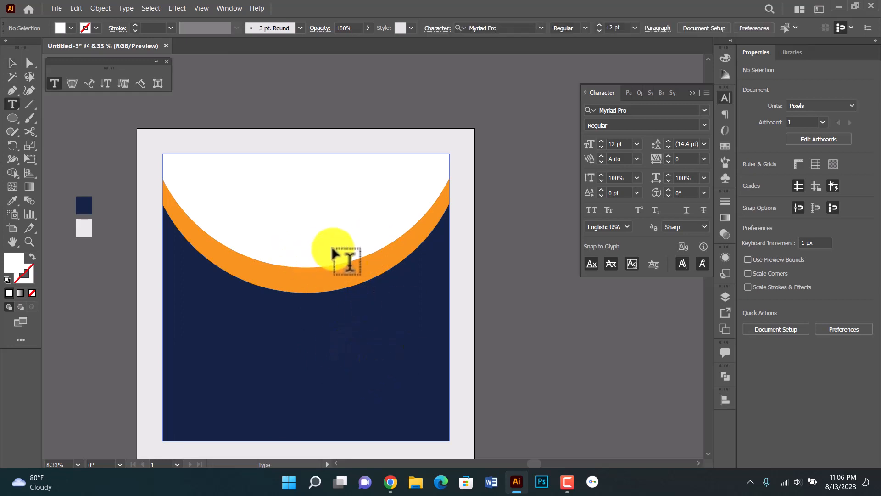
ctrl+alt+click(385, 287)
ctrl+alt+click(387, 282)
ctrl+click(360, 266)
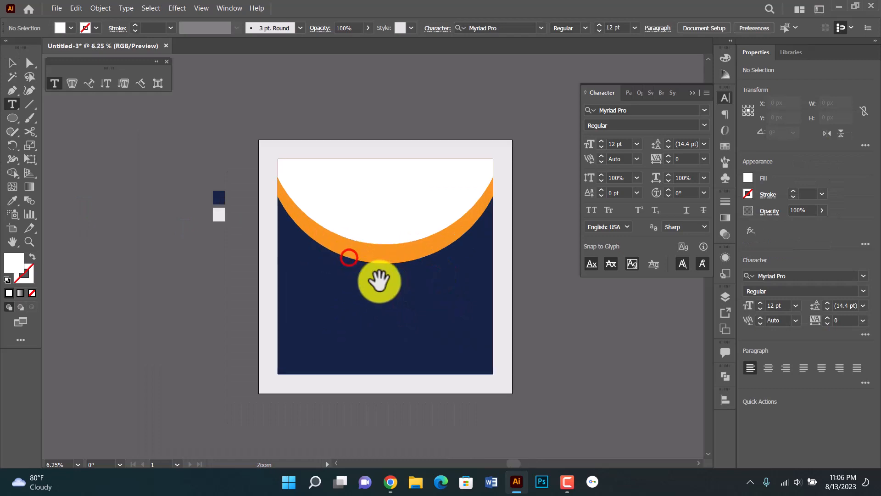
drag(373, 252, 362, 231)
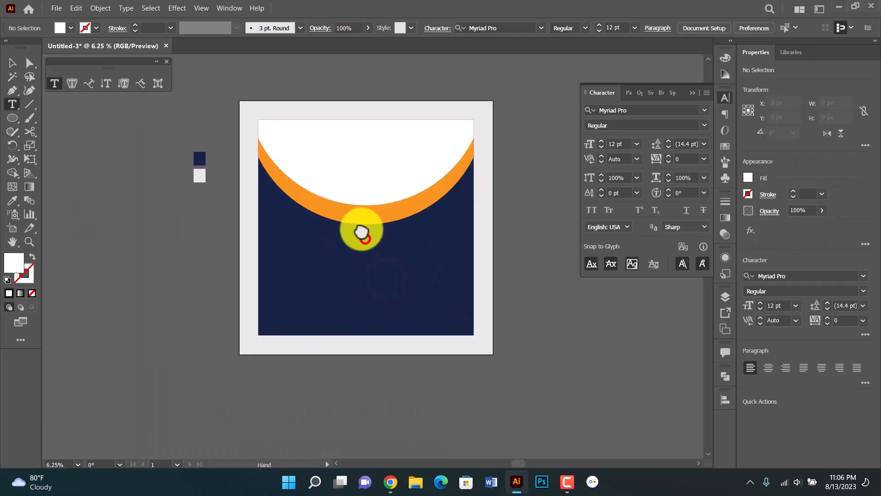
ctrl+click(347, 252)
drag(374, 262, 360, 248)
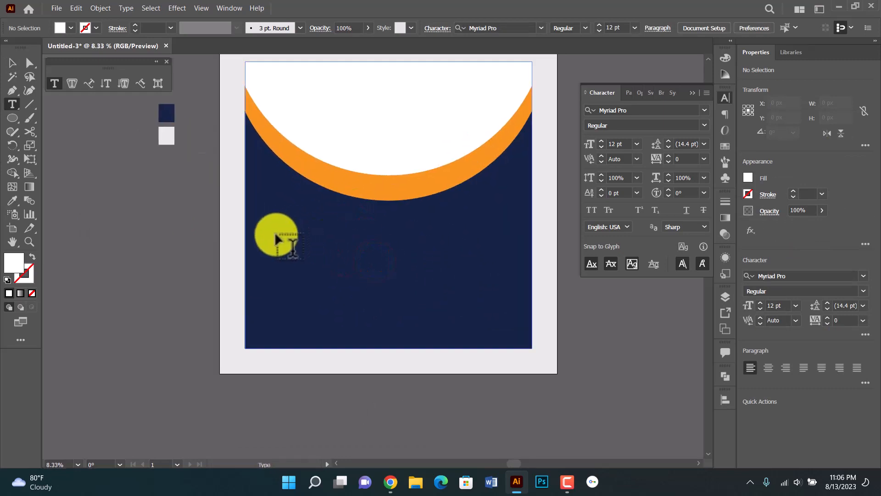
click(271, 243)
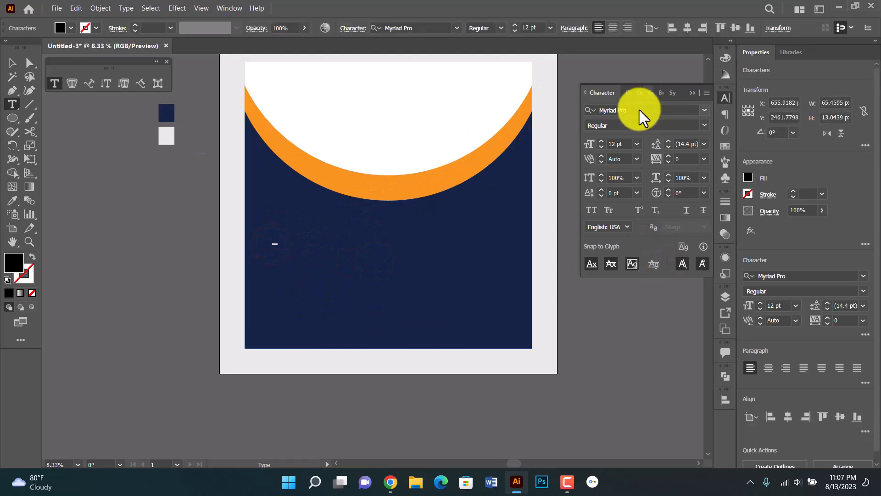
click(636, 144)
click(662, 351)
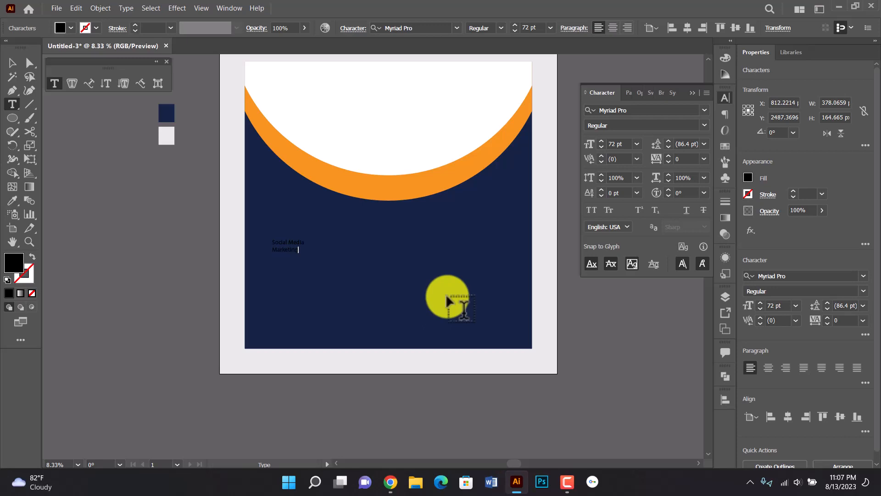
key(Escape)
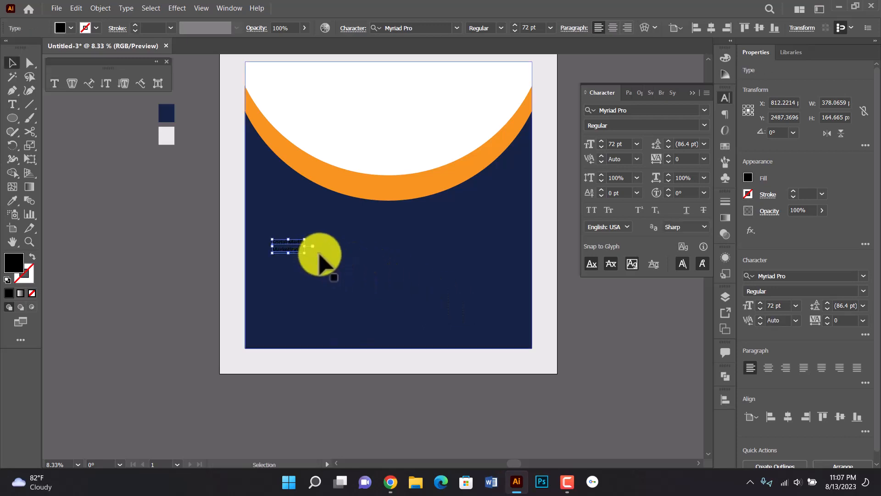
Enlarge the "Social Media Marketing" text to about 371 pt and move it fully inside the navy panel.
drag(305, 251, 367, 301)
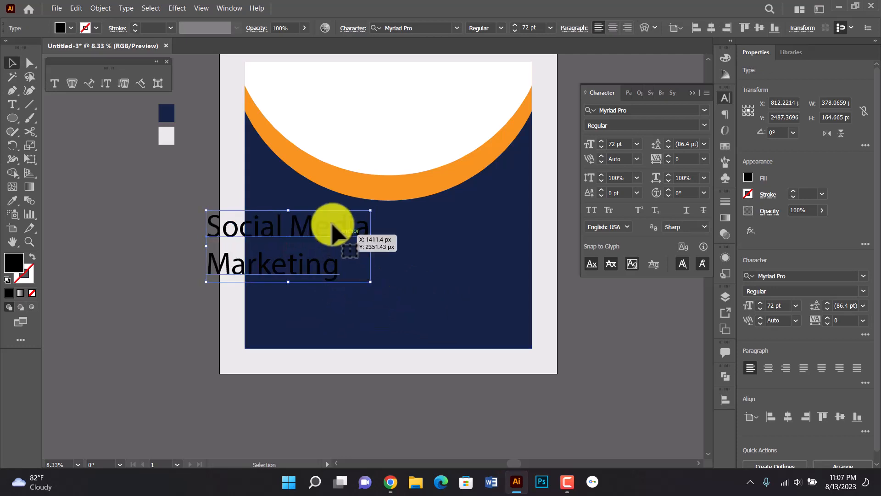
drag(324, 228, 373, 228)
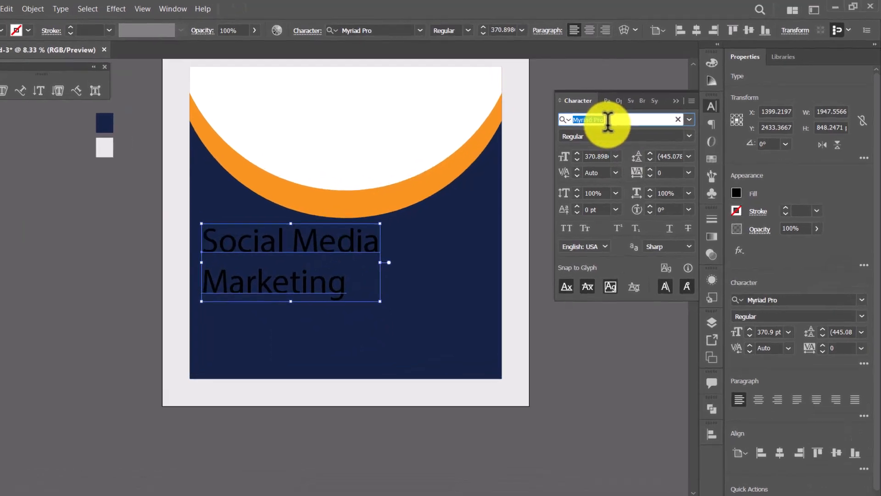
Set the headline's font to Arial Black and its leading to 364 pt.
text(aria)
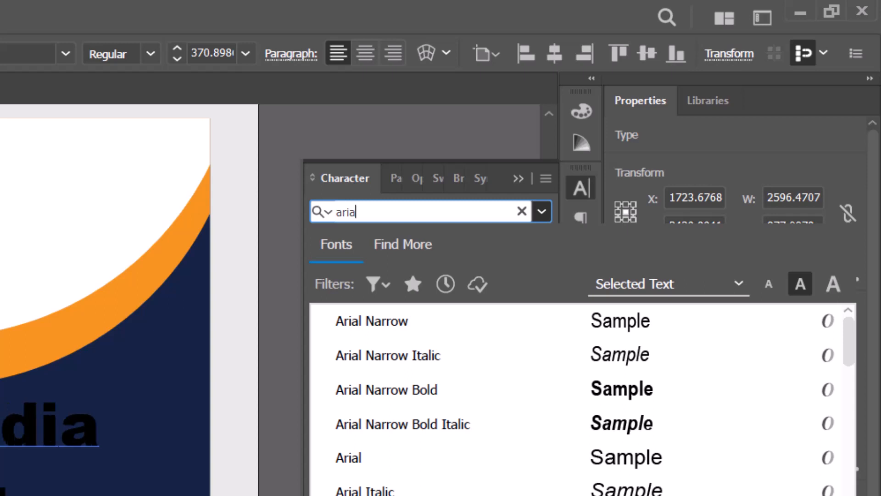
key(Return)
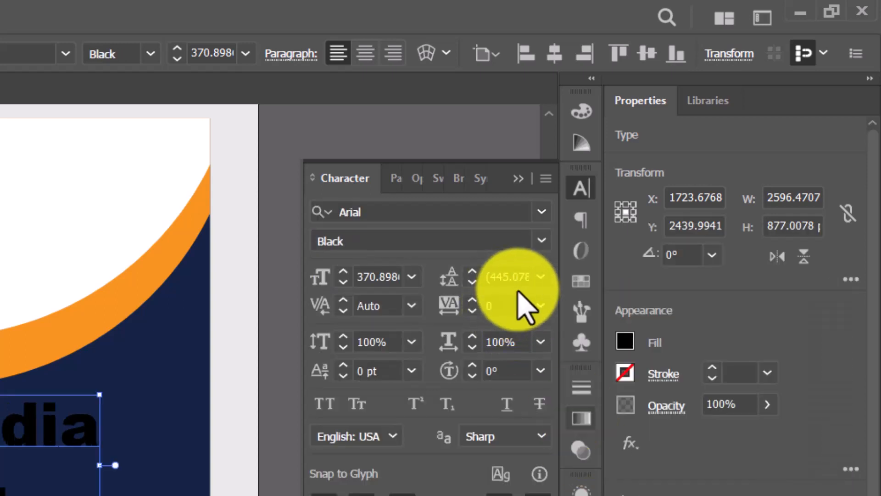
click(504, 272)
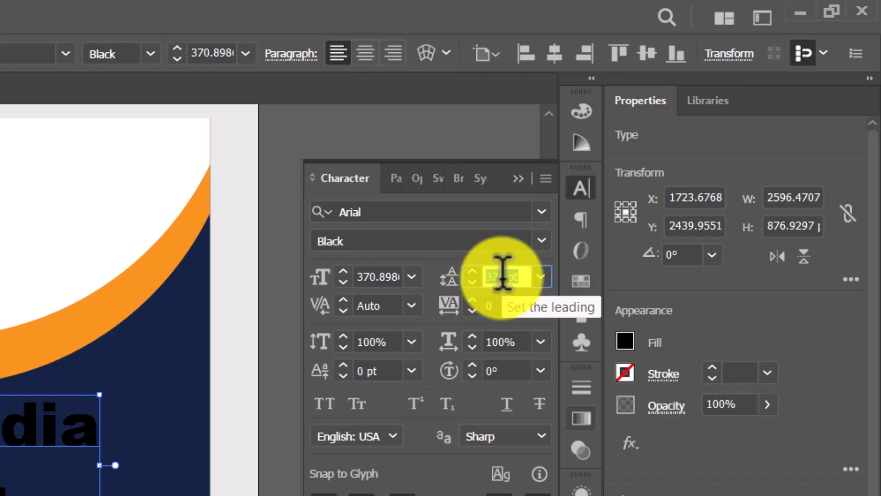
key(Down)
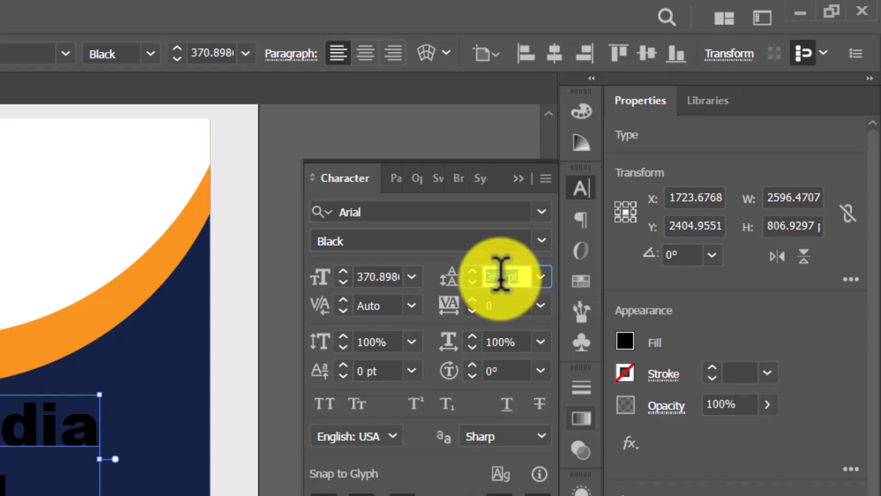
key(Down)
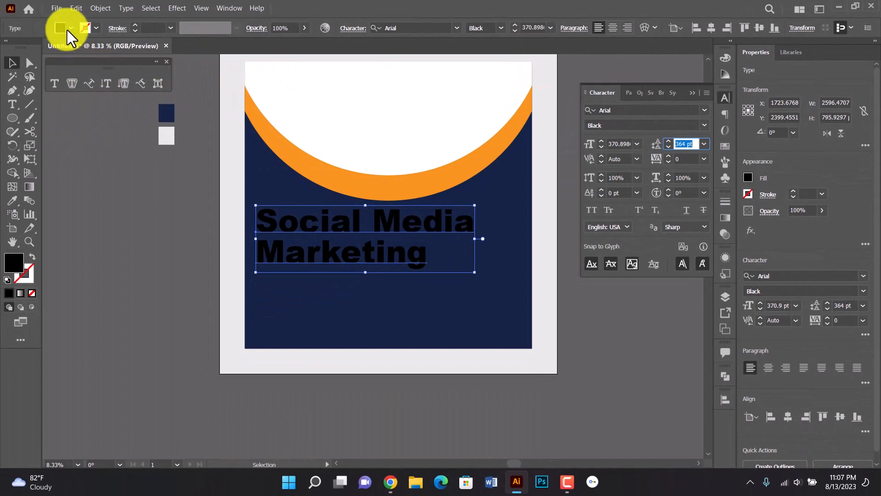
Fill the headline text with white and deselect it.
click(68, 28)
click(25, 49)
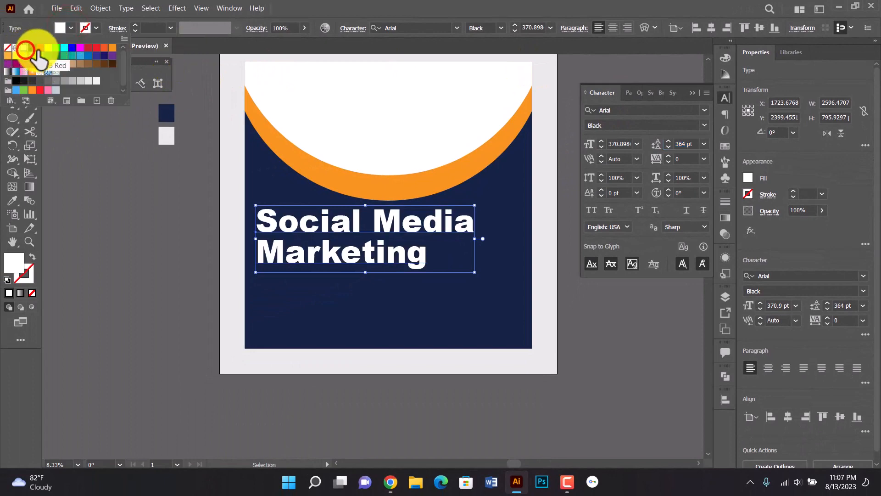
click(71, 28)
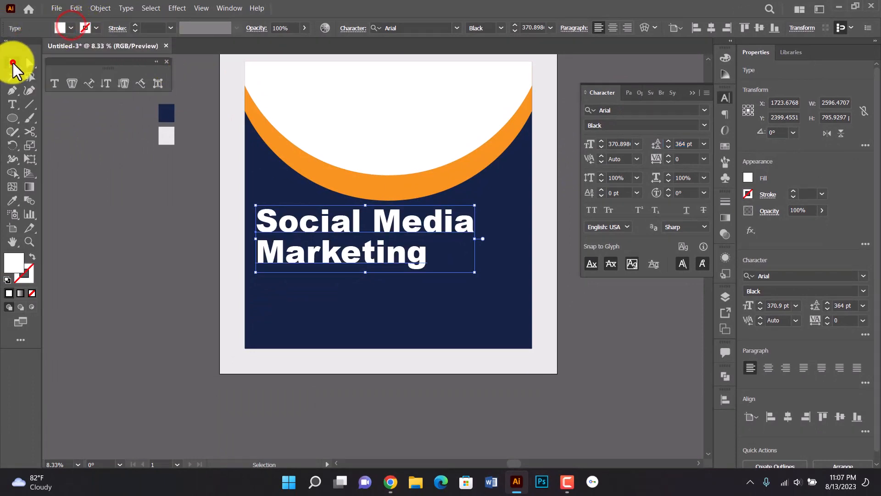
click(13, 62)
click(142, 212)
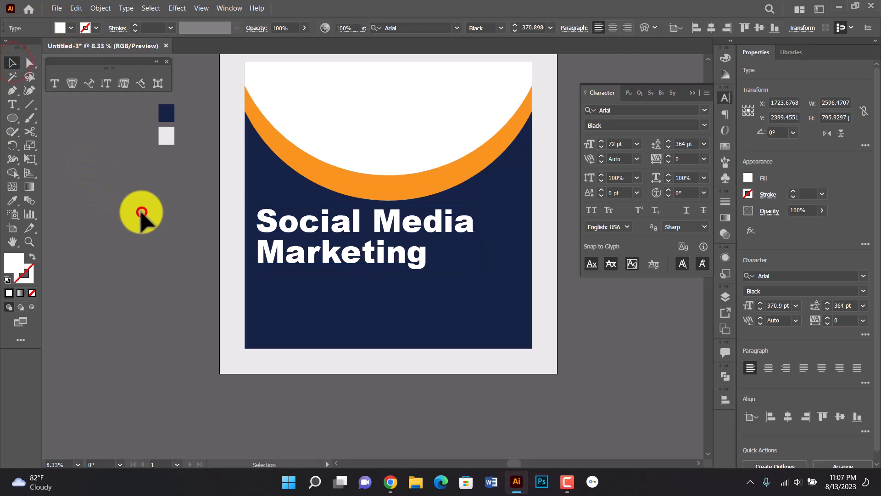
Scale the headline down proportionally to about 283 pt and place it near the navy panel's left edge.
click(340, 222)
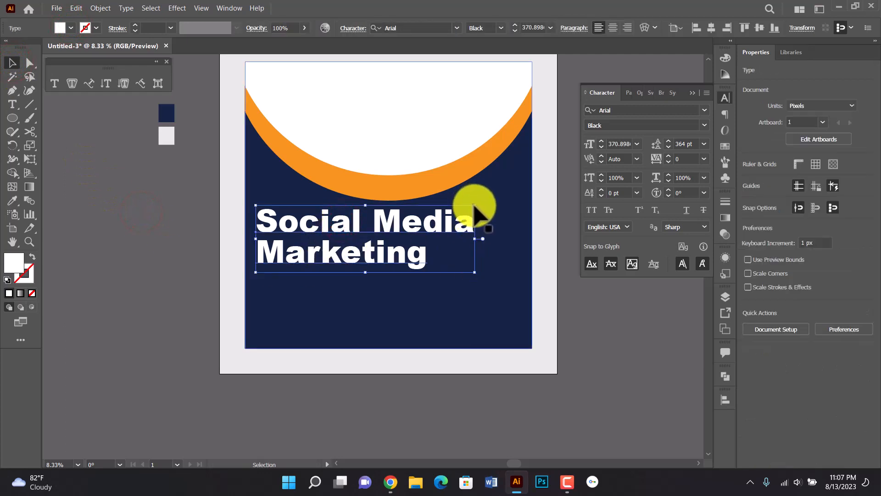
drag(474, 206, 452, 211)
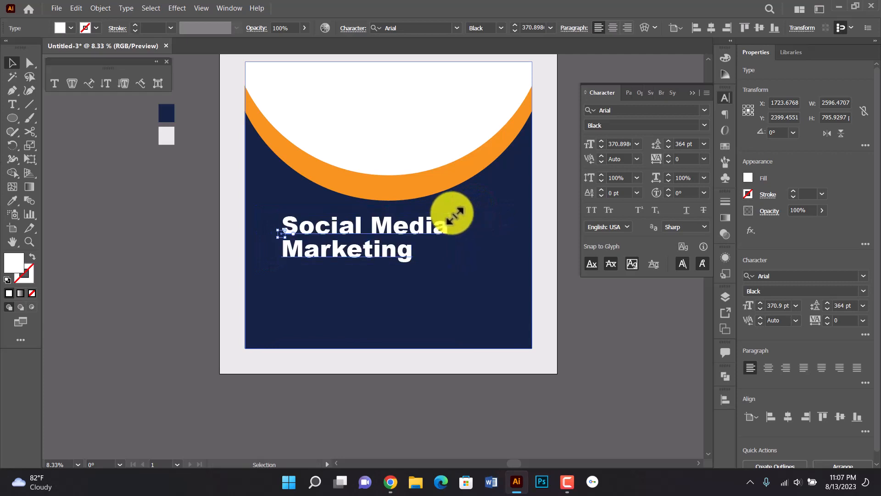
drag(391, 228, 376, 231)
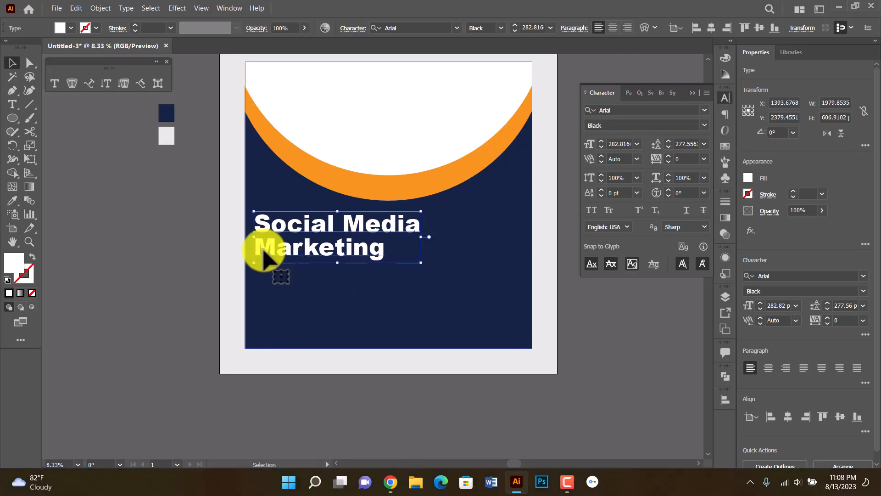
click(144, 206)
click(347, 260)
drag(377, 251, 313, 276)
alt+click(379, 241)
scroll(299, 288, up, 1)
click(330, 279)
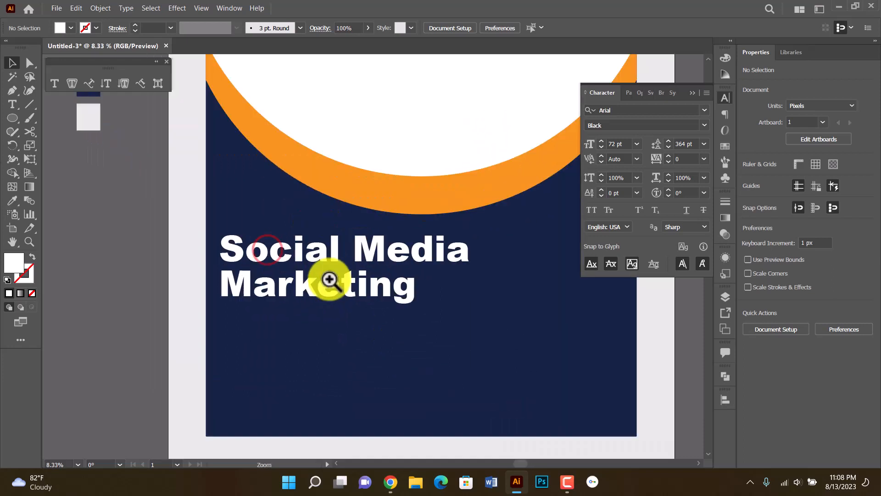
click(331, 278)
click(325, 256)
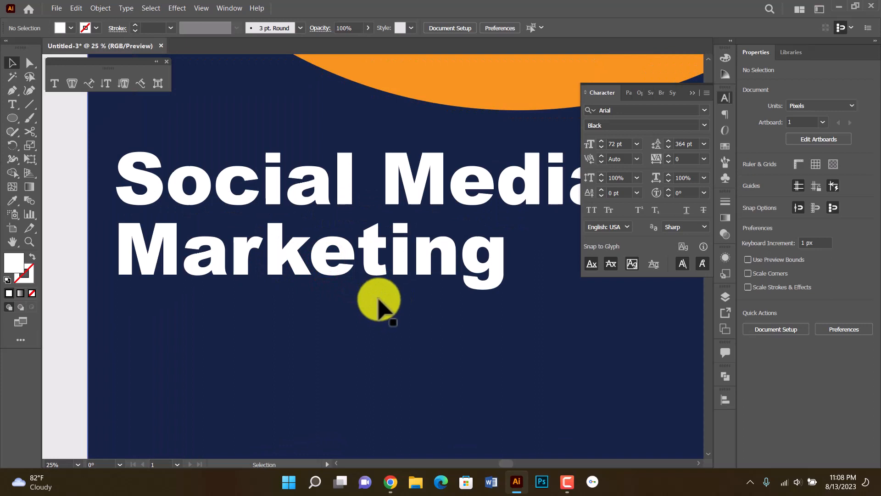
click(567, 482)
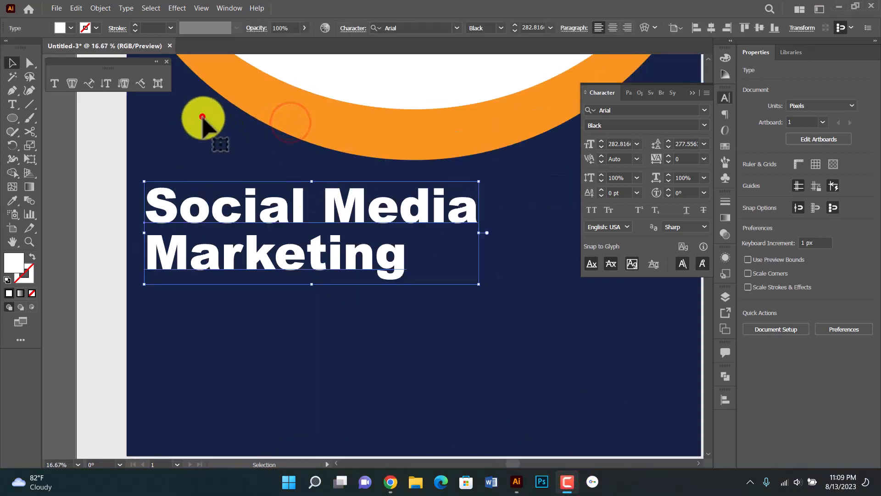
click(203, 115)
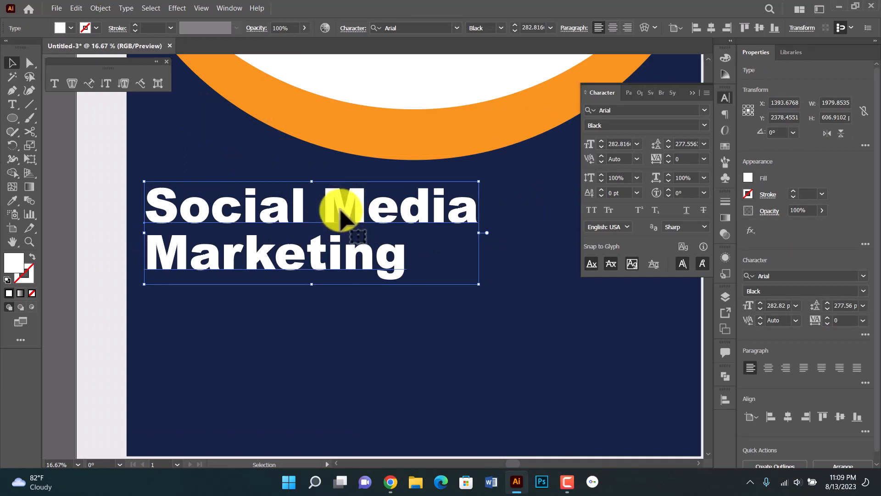
click(113, 152)
Move the headline straight down about 91 px, farther from the orange curve.
ctrl+alt+click(358, 226)
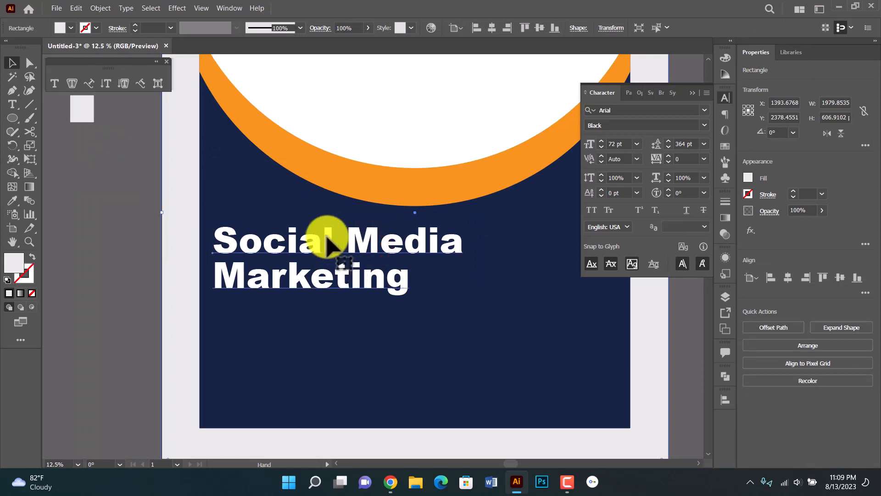
click(342, 239)
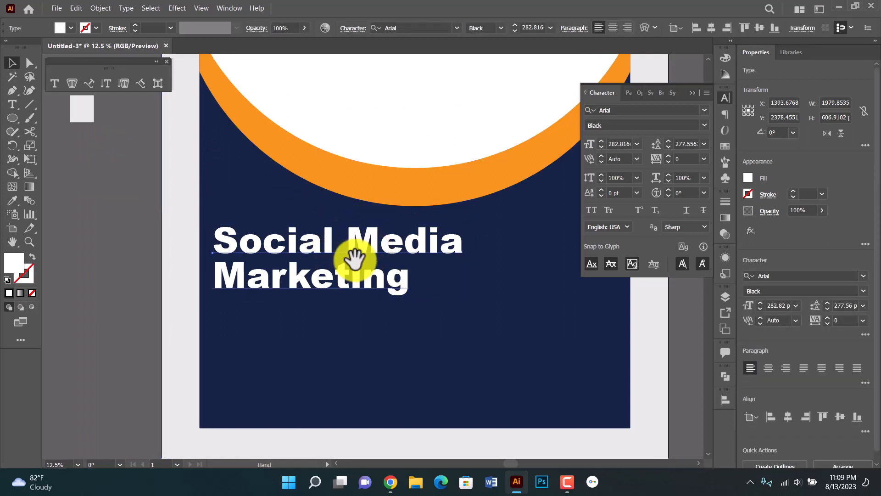
drag(356, 259, 317, 247)
click(114, 197)
click(356, 283)
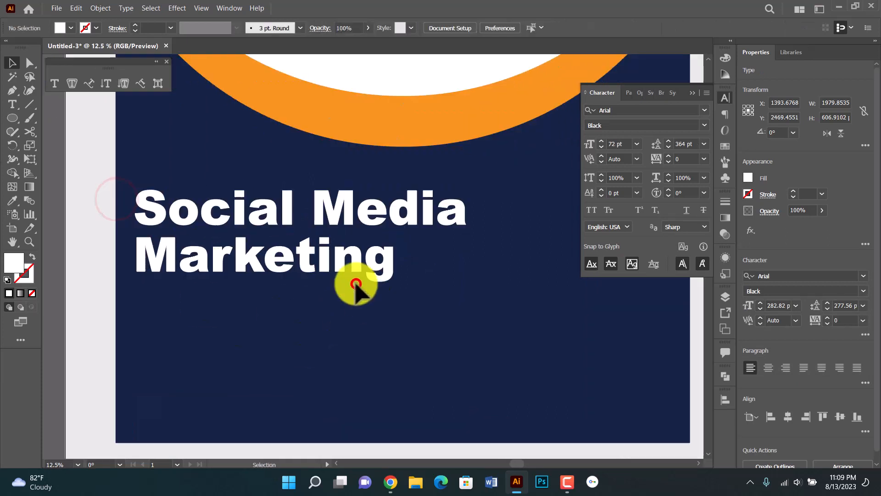
Draw a white square about 55 px wide on the navy panel to the right of the headline.
alt+click(328, 266)
alt+click(362, 259)
alt+click(380, 278)
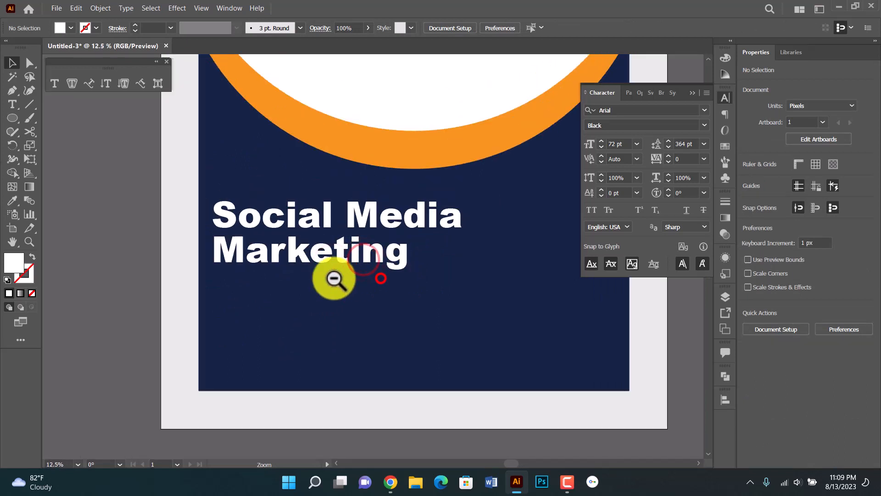
drag(335, 279, 269, 281)
drag(360, 266, 340, 269)
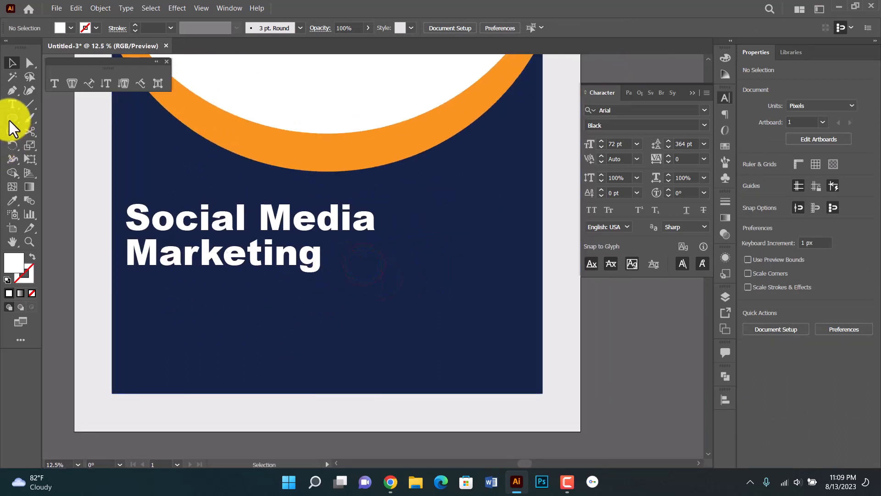
drag(9, 120, 45, 120)
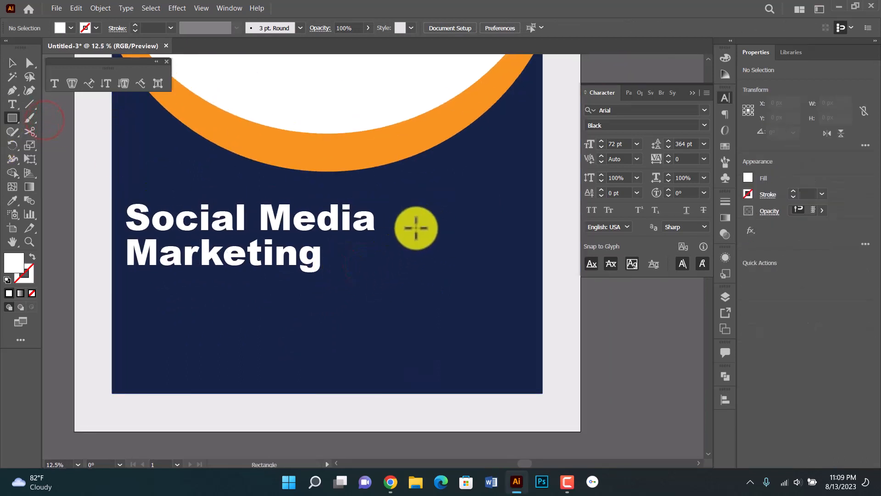
drag(415, 233, 420, 239)
key(v)
click(442, 271)
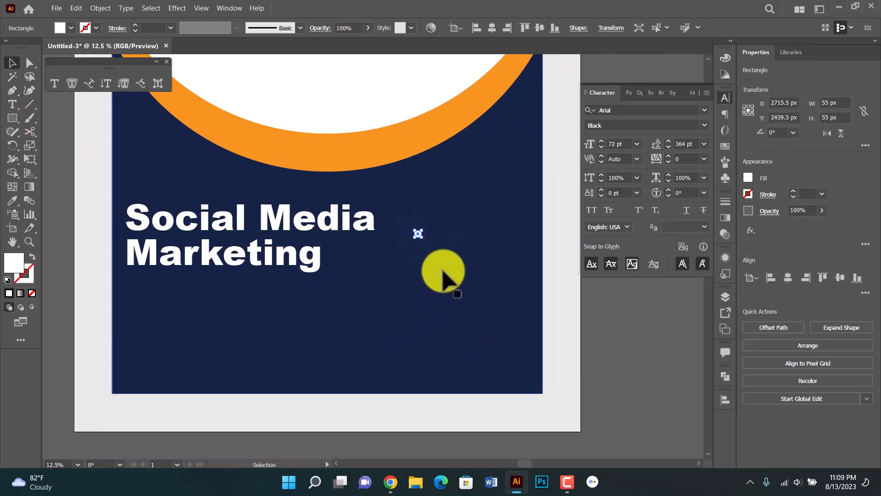
Shrink the small white square to about half its size, keeping its centre in place.
click(439, 245)
click(363, 256)
click(357, 260)
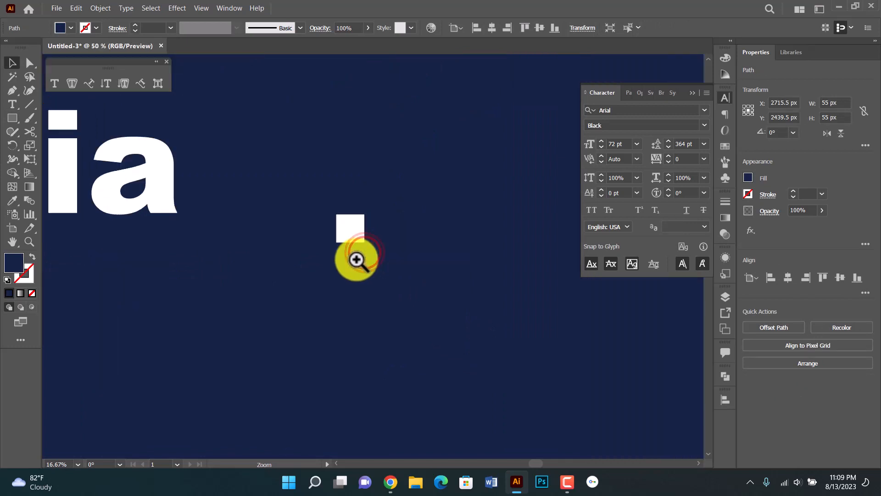
click(356, 234)
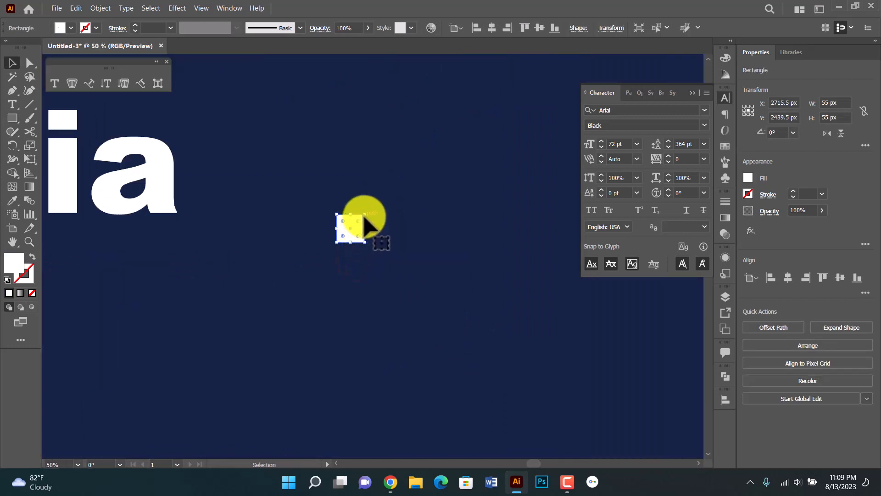
drag(365, 213, 351, 227)
click(346, 193)
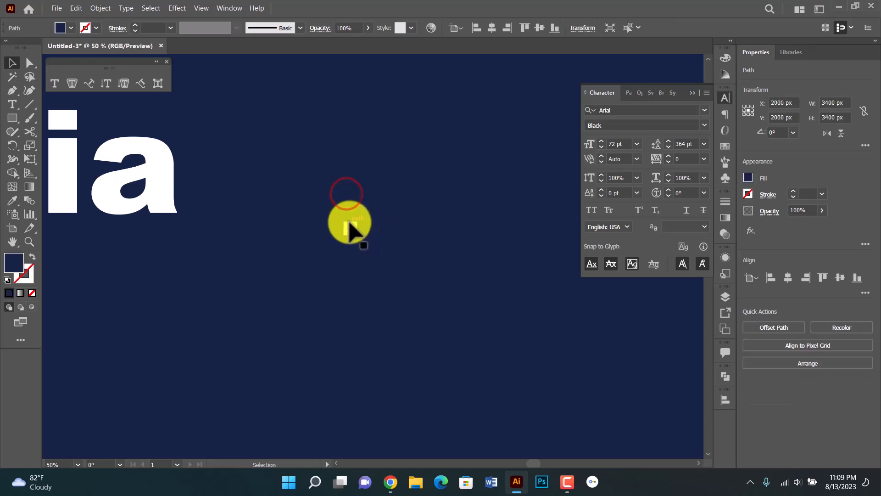
Place a copy of the small white square straight to its right, leaving a gap between them.
click(347, 223)
drag(379, 224, 393, 223)
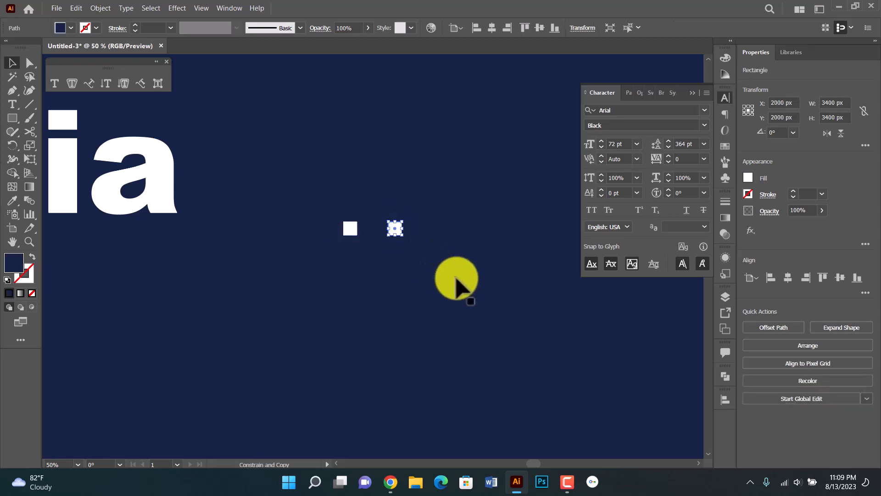
Repeat the last copy twice to make an evenly spaced row of four small white squares.
key(ctrl+d)
key(ctrl+d)
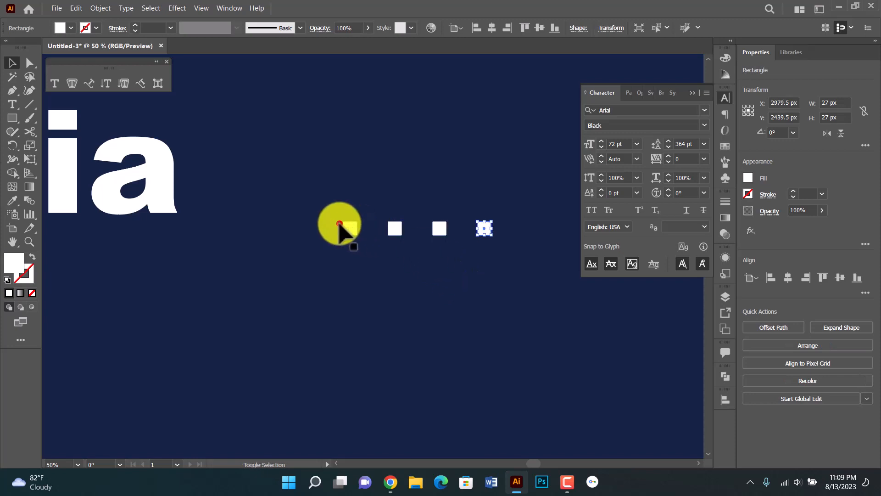
shift+click(323, 182)
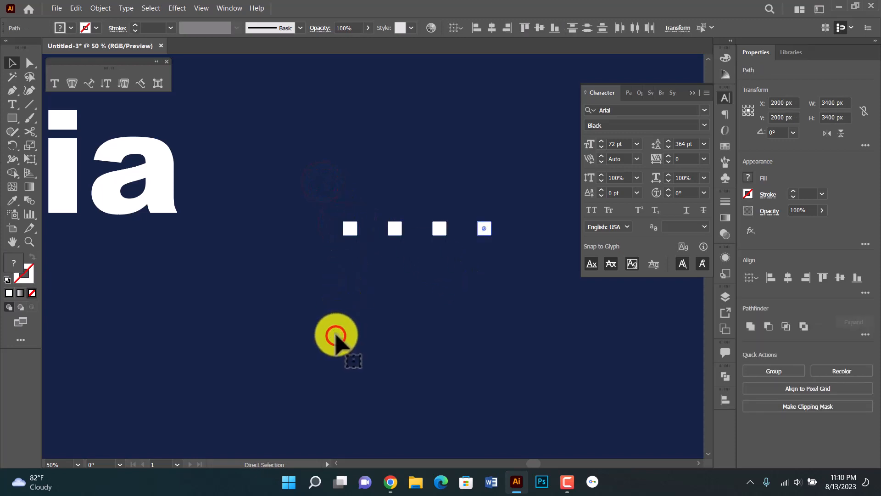
click(314, 196)
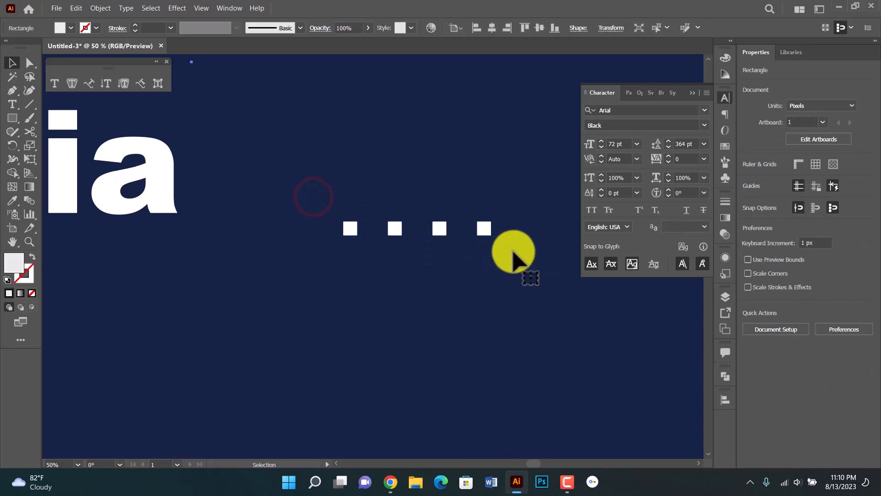
click(450, 269)
drag(326, 197, 477, 232)
click(450, 191)
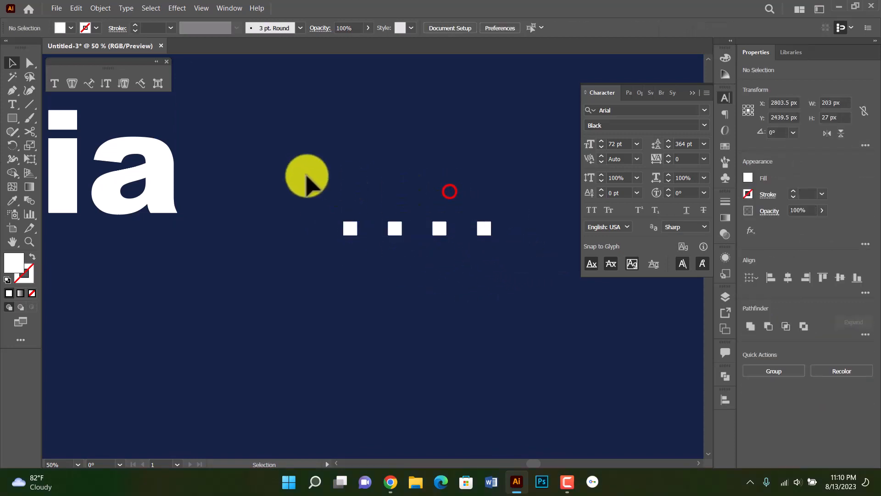
drag(297, 171, 524, 277)
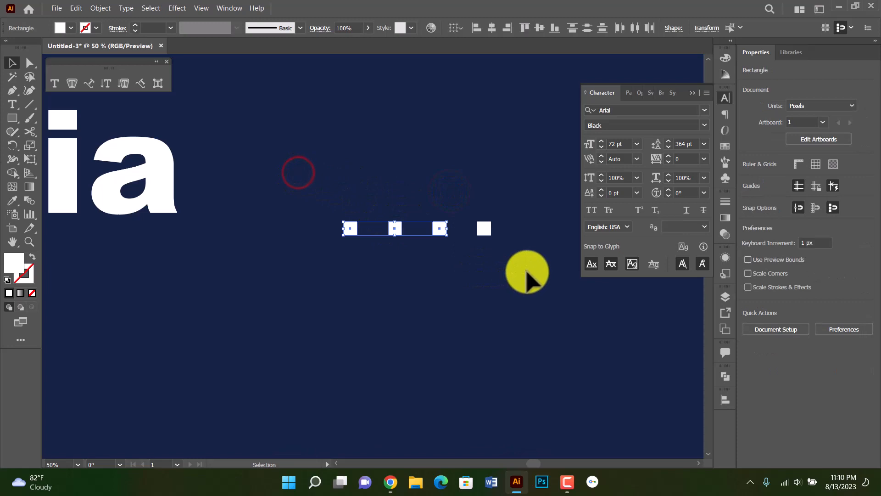
click(486, 260)
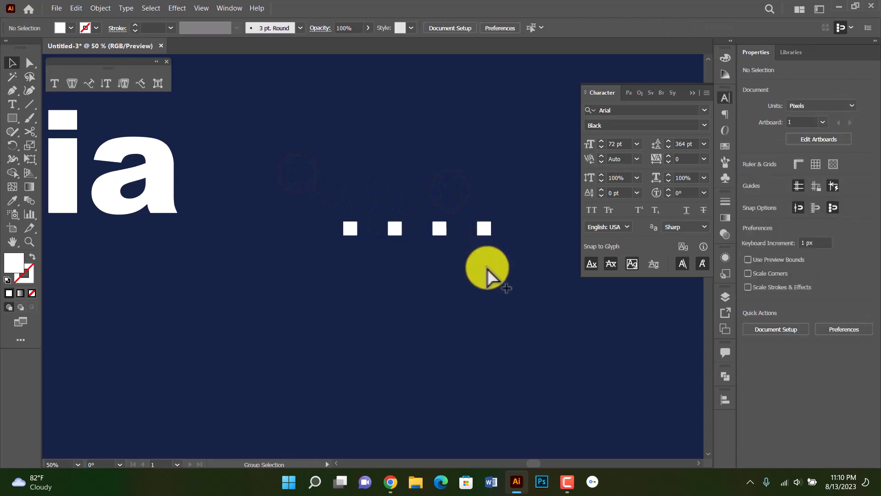
click(375, 180)
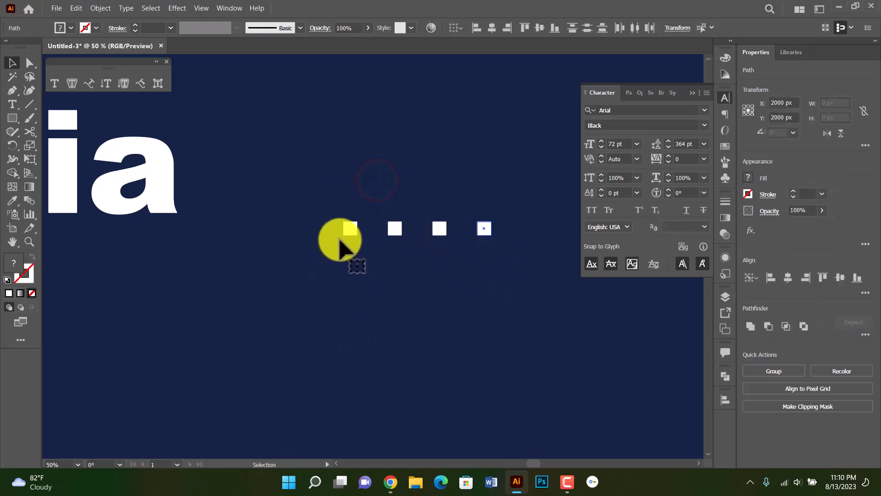
click(133, 153)
click(279, 331)
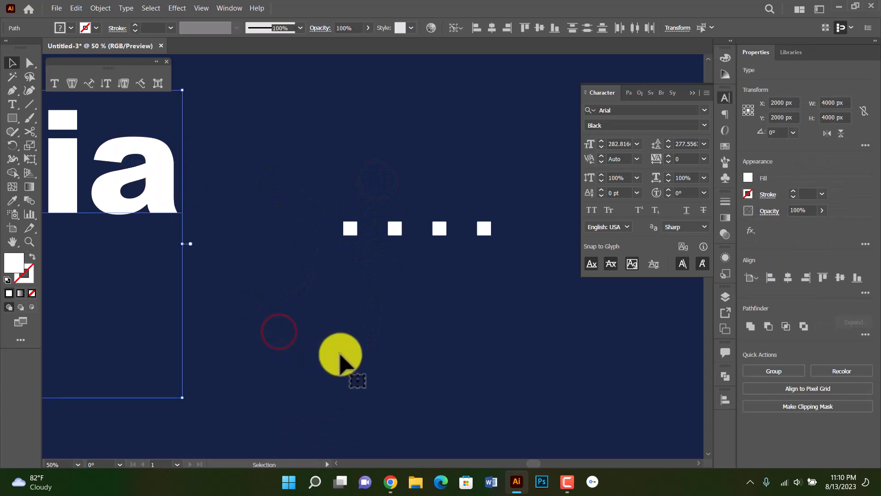
Lock the navy panel and the light background rectangle behind it.
click(367, 337)
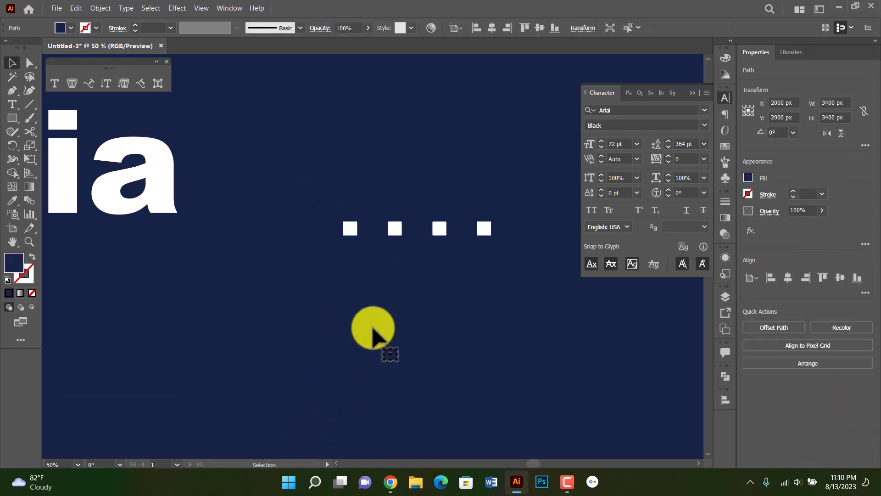
key(ctrl+2)
click(315, 197)
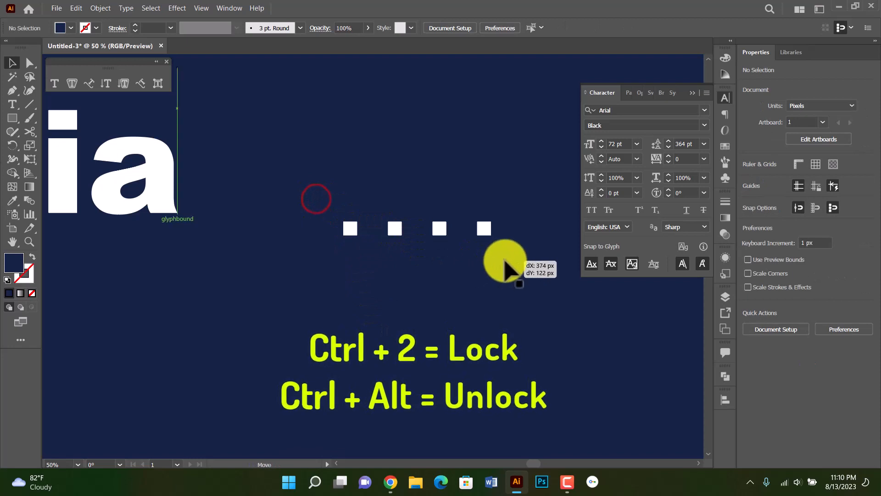
click(480, 262)
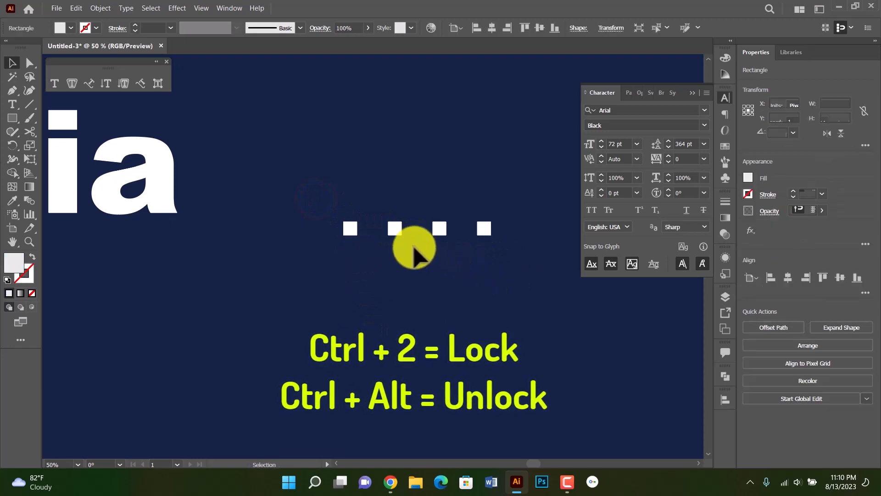
Duplicate the row of four squares straight down twice, with rows about 91 px apart, to form a grid of three rows.
drag(329, 187, 519, 264)
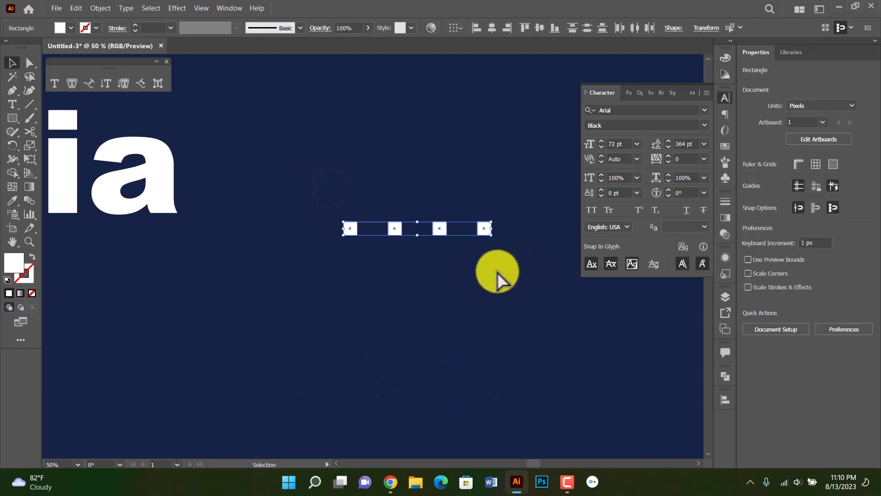
key(a)
key(v)
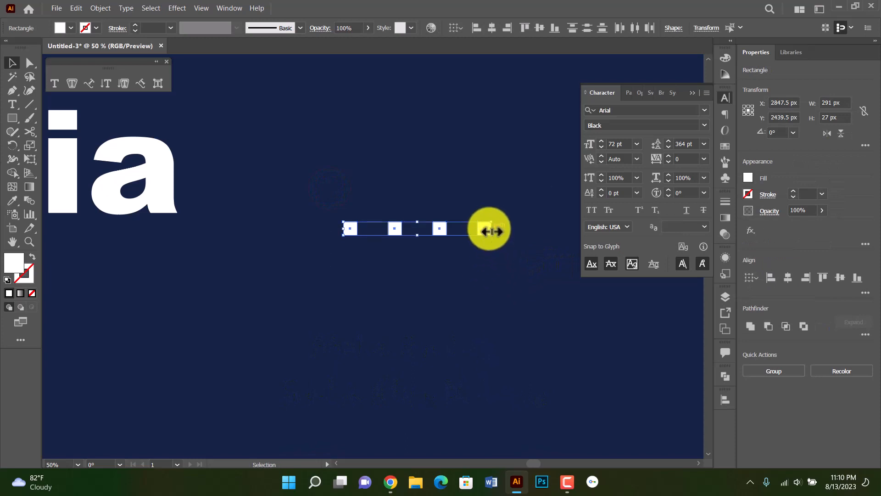
drag(485, 229, 488, 270)
key(ctrl+d)
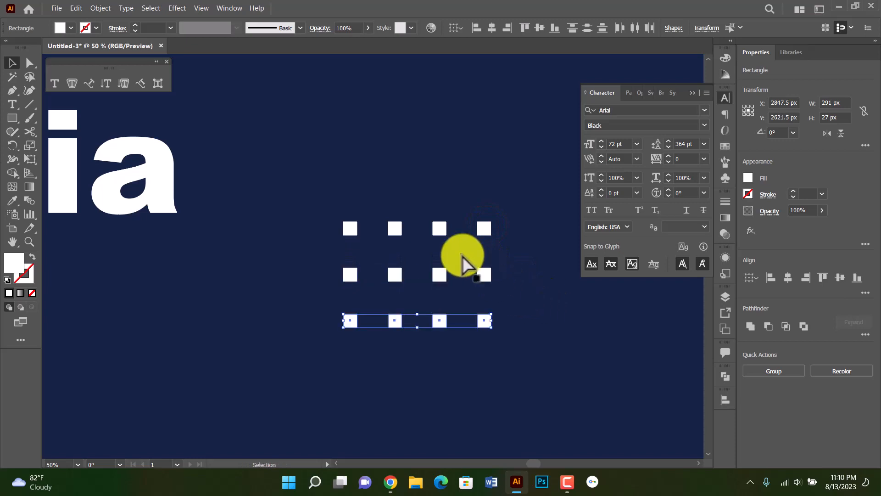
Draw a white rounded rectangle about 611 by 143 px just below the grid of small squares.
ctrl+alt+click(441, 229)
ctrl+alt+click(347, 270)
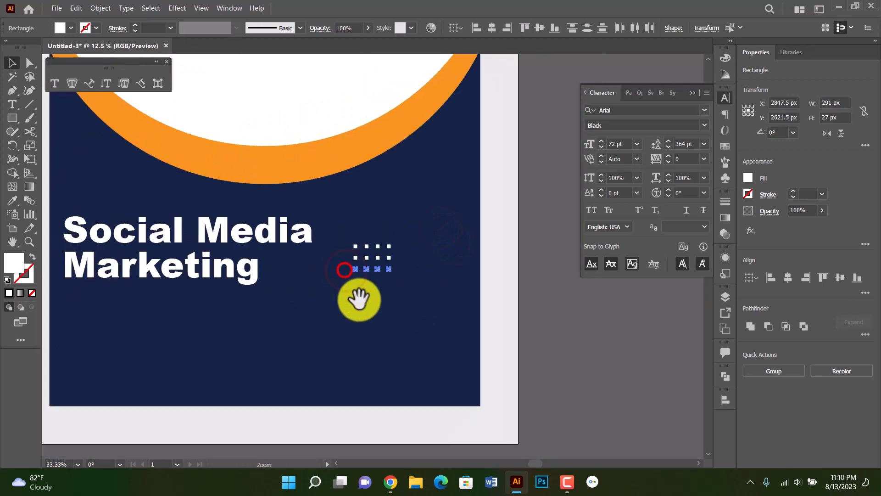
click(338, 292)
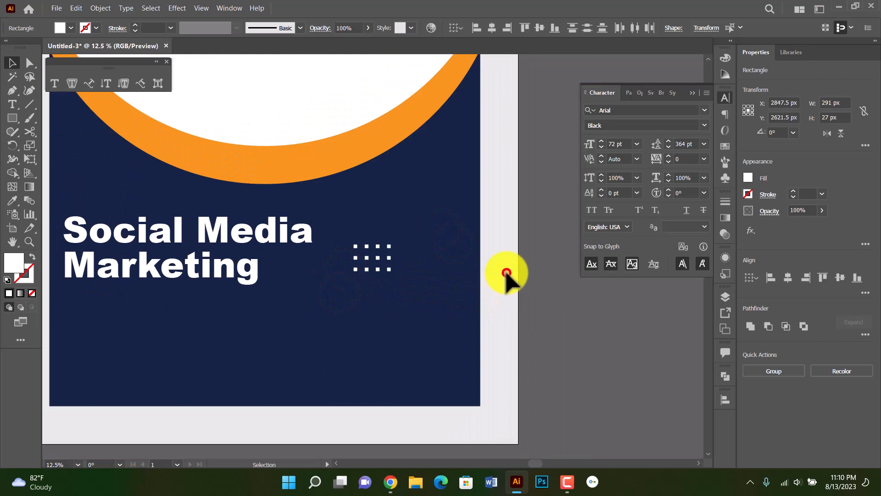
click(506, 273)
ctrl+click(378, 275)
drag(323, 260, 381, 266)
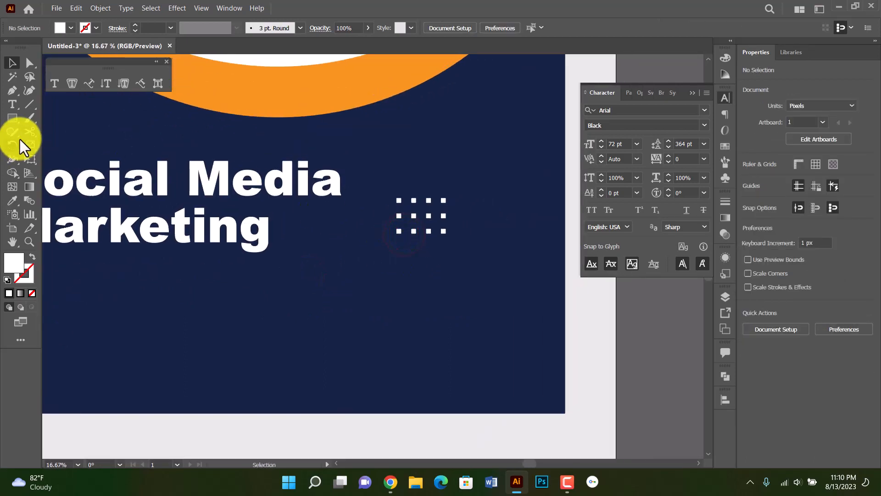
drag(12, 121, 79, 134)
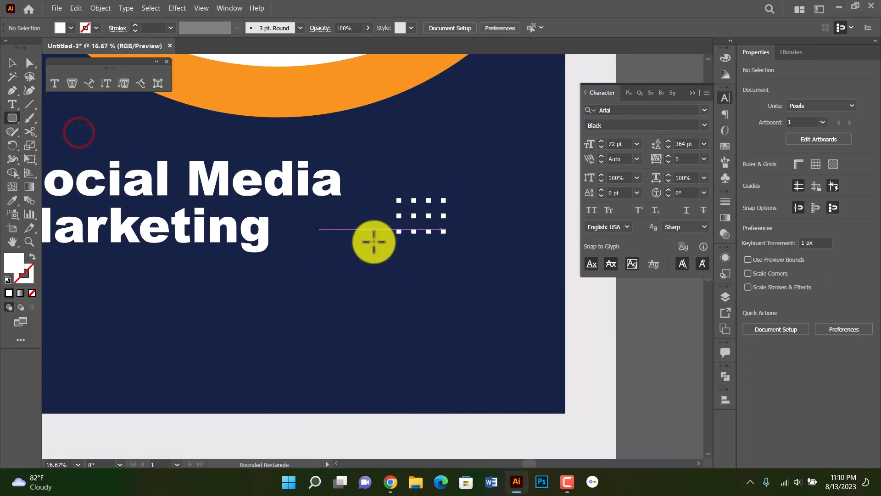
drag(370, 242, 470, 266)
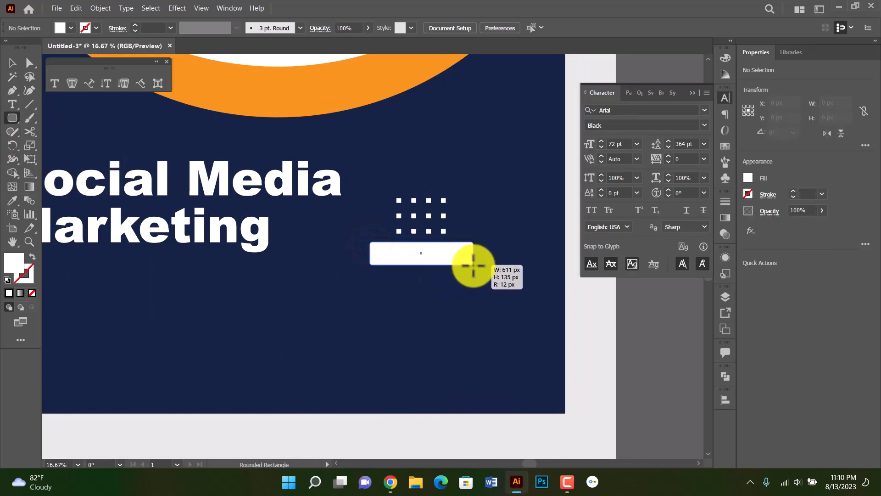
drag(472, 266, 472, 266)
key(v)
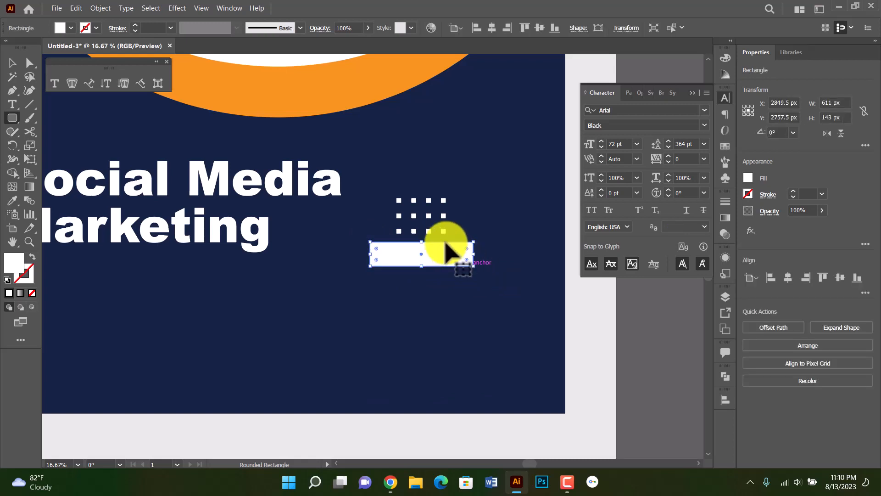
Group the twelve small white squares above the rounded rectangle.
shift+click(443, 232)
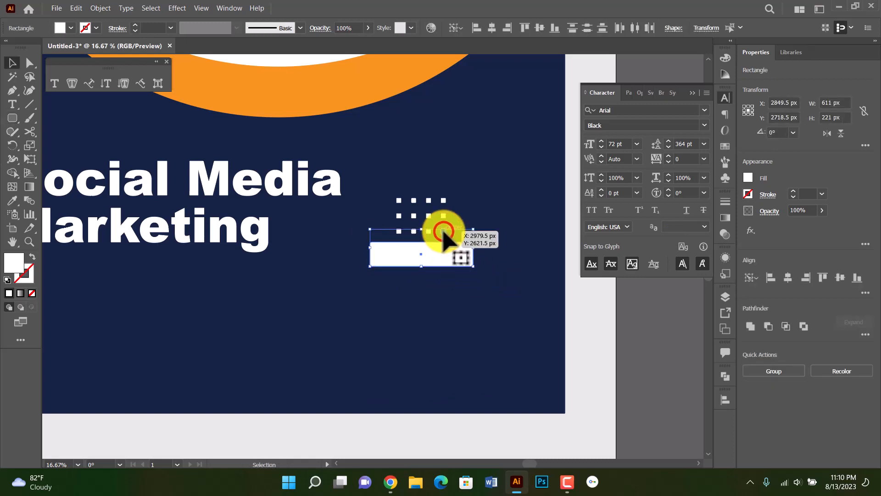
click(478, 183)
drag(479, 173, 387, 238)
click(401, 238)
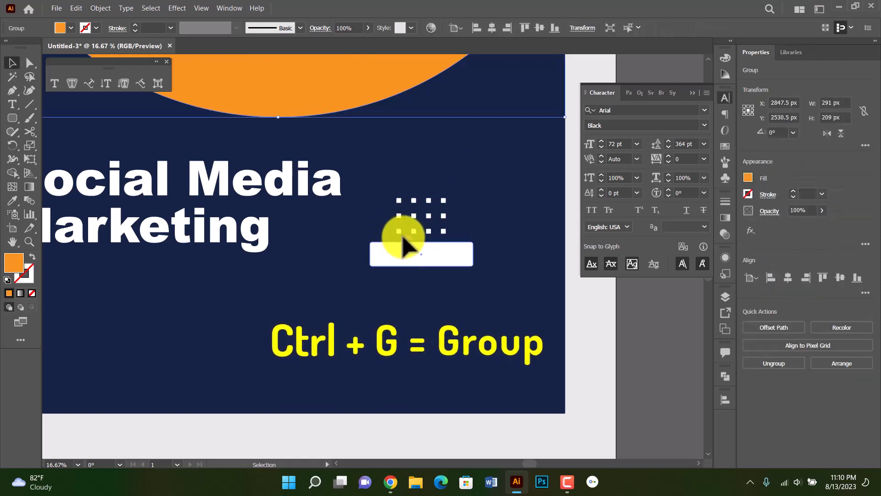
click(436, 171)
drag(378, 182, 477, 241)
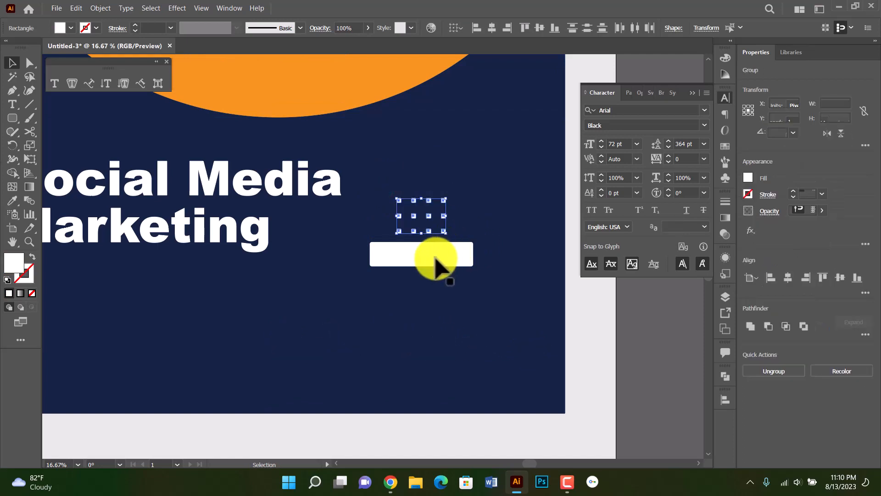
Align the grouped squares and the white rounded rectangle on their horizontal centres.
shift+click(419, 254)
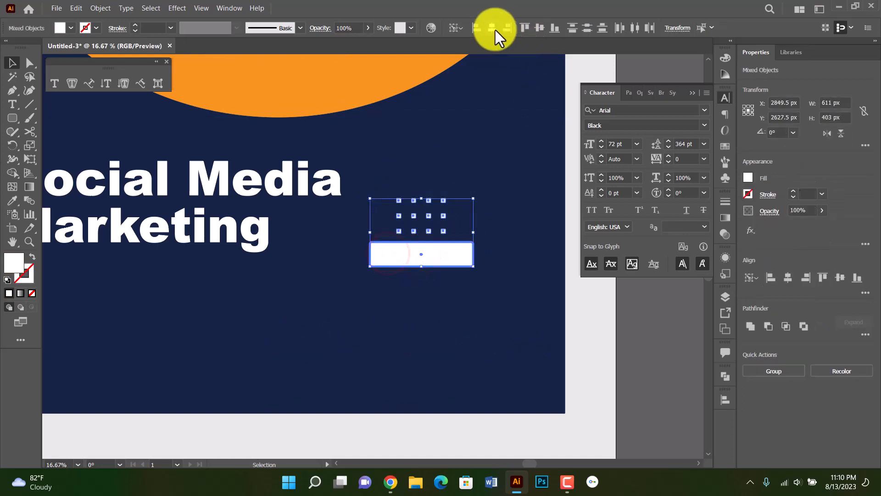
click(495, 30)
click(482, 147)
Change the rounded rectangle's fill from the colour swatches to a reddish orange.
click(436, 262)
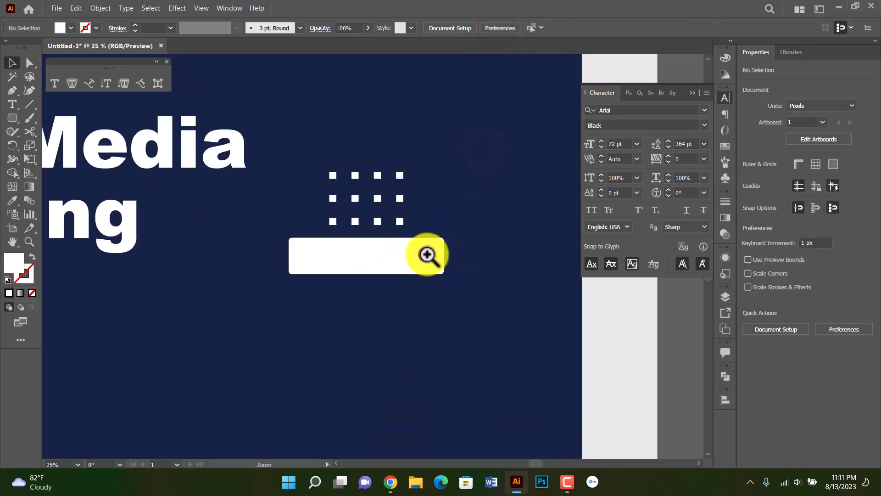
click(428, 255)
drag(349, 251, 410, 239)
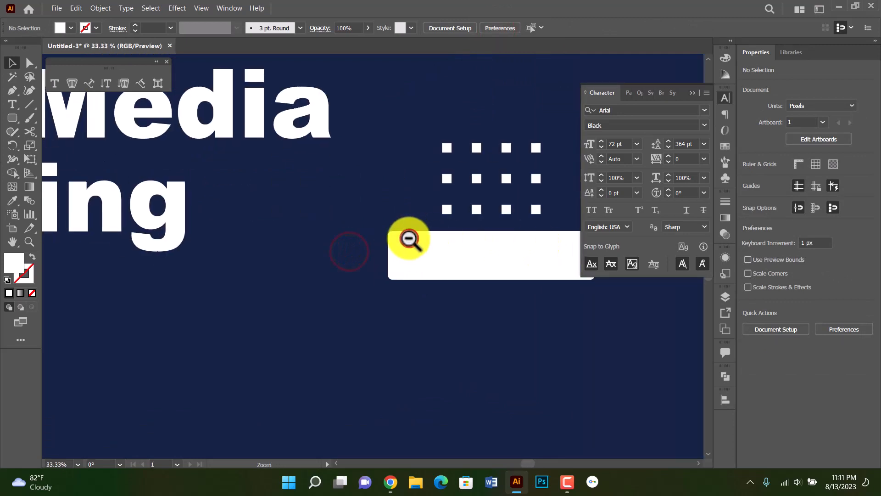
alt+click(408, 239)
click(377, 289)
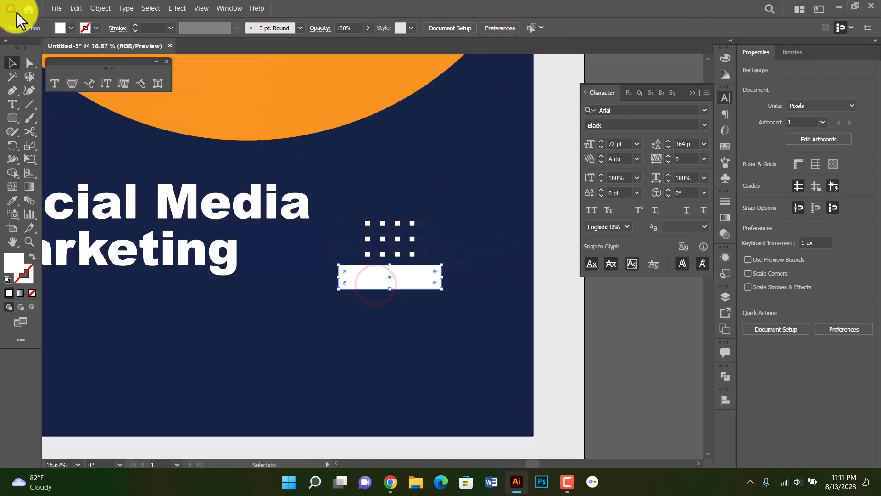
click(71, 26)
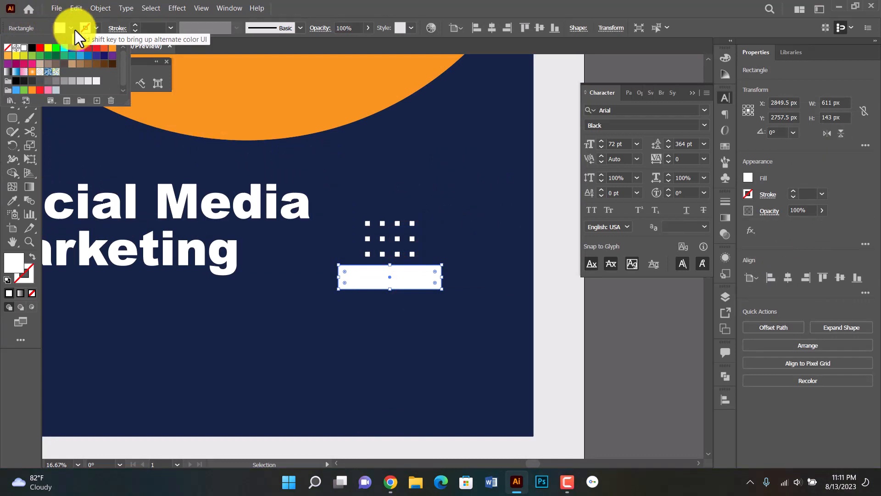
click(96, 55)
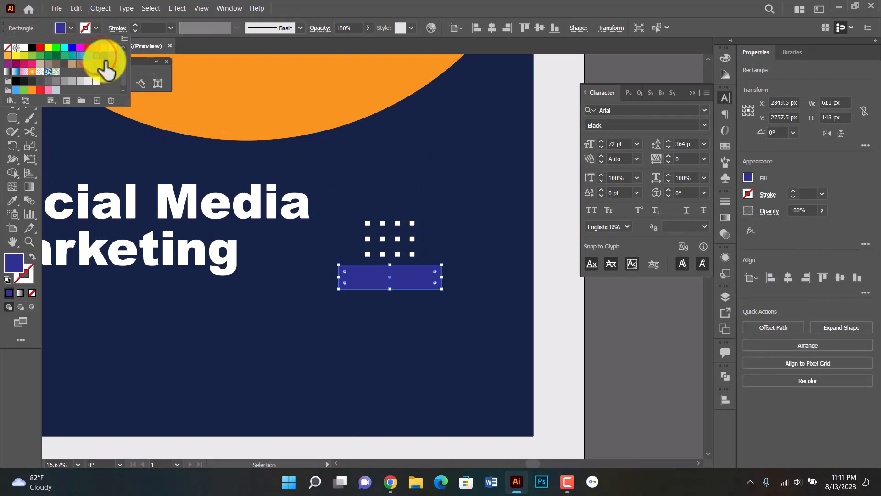
click(104, 48)
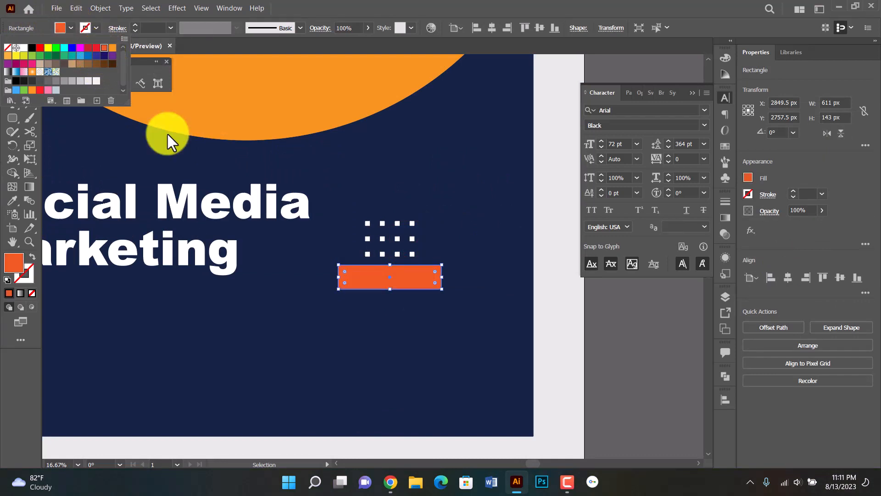
Add the text "LEARN MORE" in 72 pt Arial Black and place it centred on the reddish-orange rounded rectangle.
key(t)
click(283, 340)
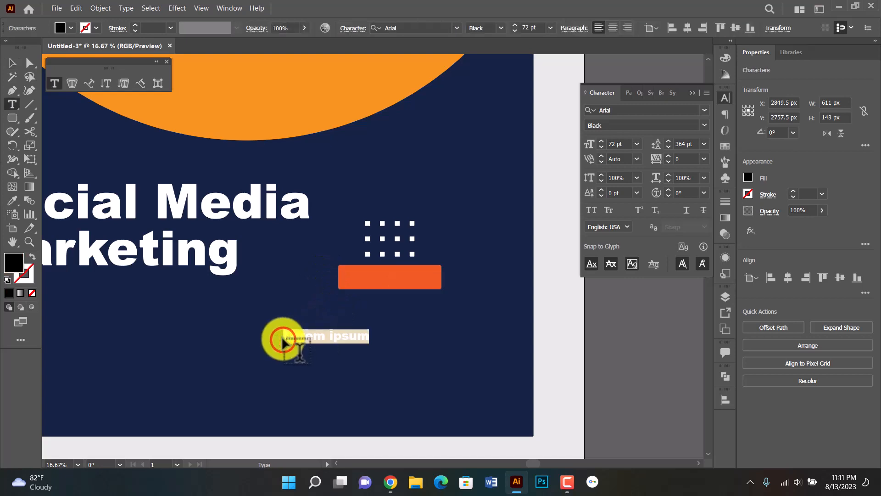
key(BackSpace)
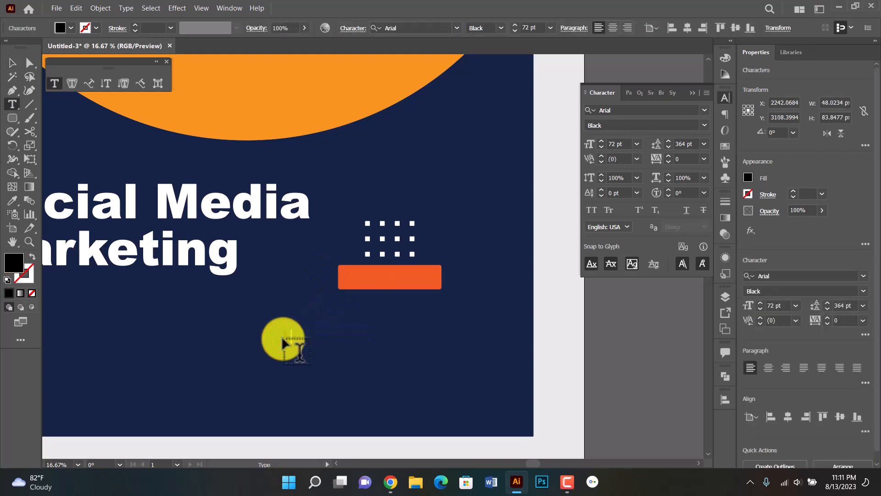
text(LEARN MORE)
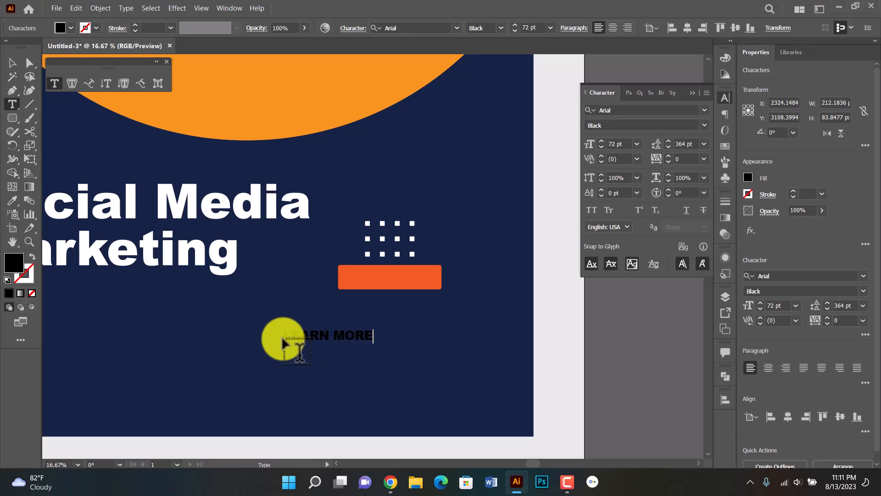
key(Escape)
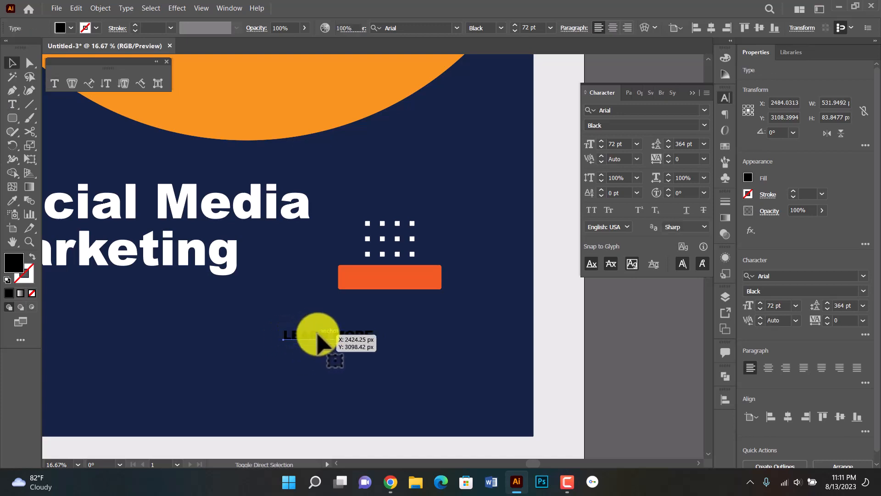
drag(320, 340, 390, 281)
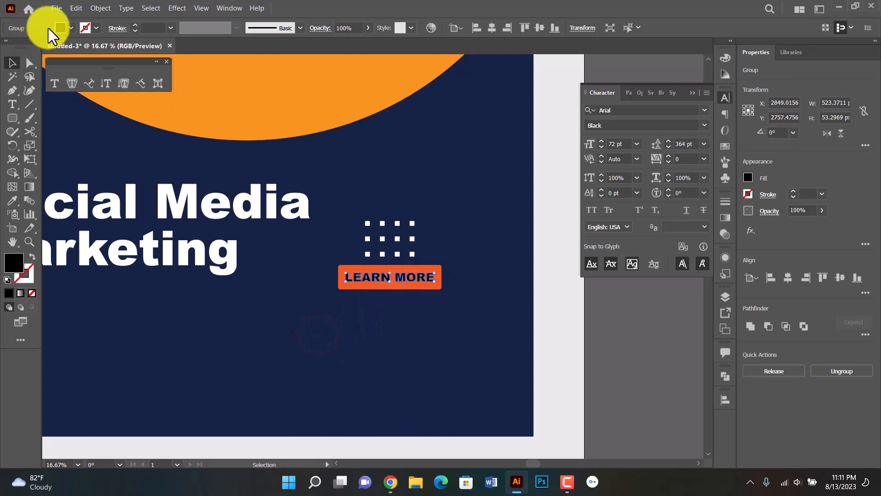
Change the fill of the "LEARN MORE" lettering to white.
click(68, 28)
click(24, 48)
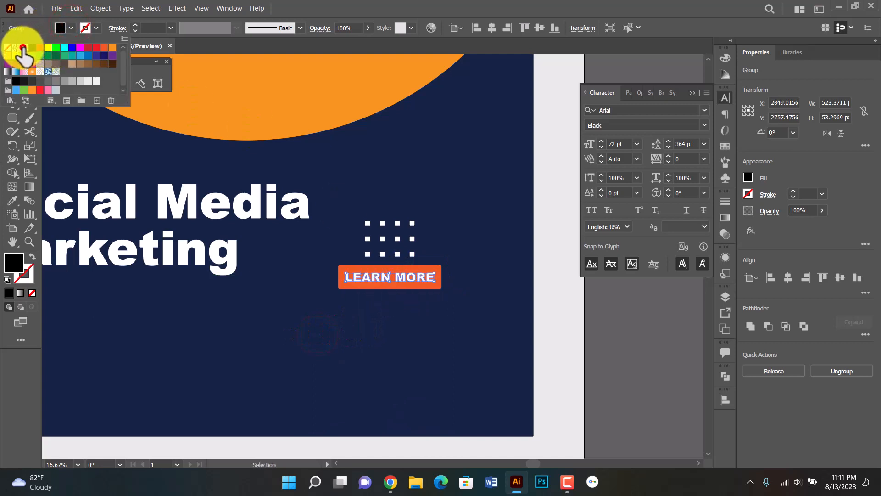
click(415, 189)
Move the square-dot grid, orange button and "LEARN MORE" text together slightly right and down on the navy panel.
ctrl+alt+click(313, 270)
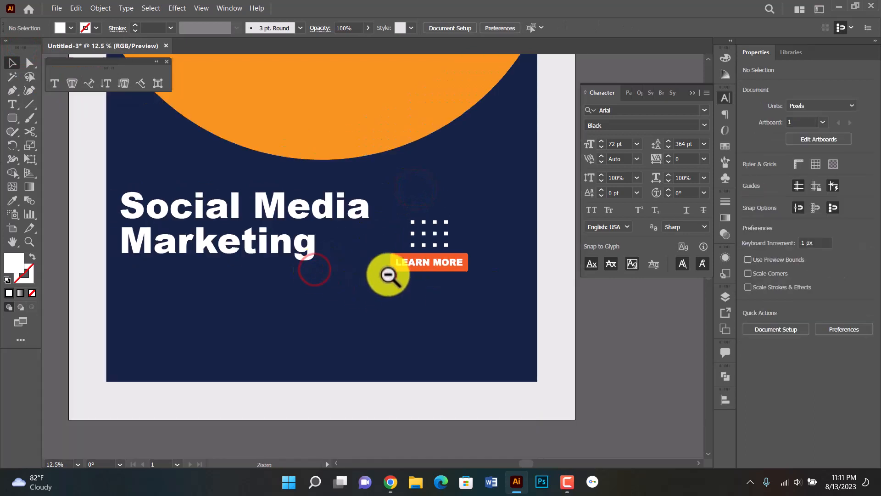
drag(377, 205, 474, 270)
drag(444, 261, 472, 287)
click(356, 308)
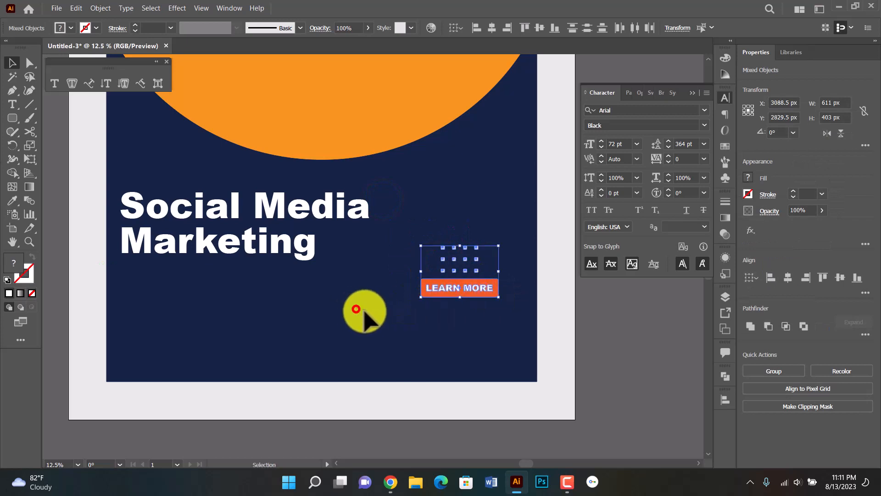
ctrl+click(458, 282)
key(t)
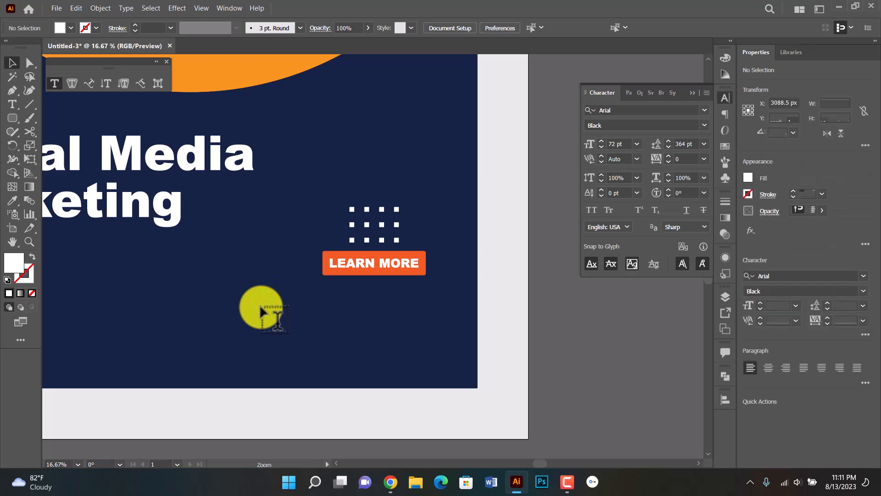
click(260, 308)
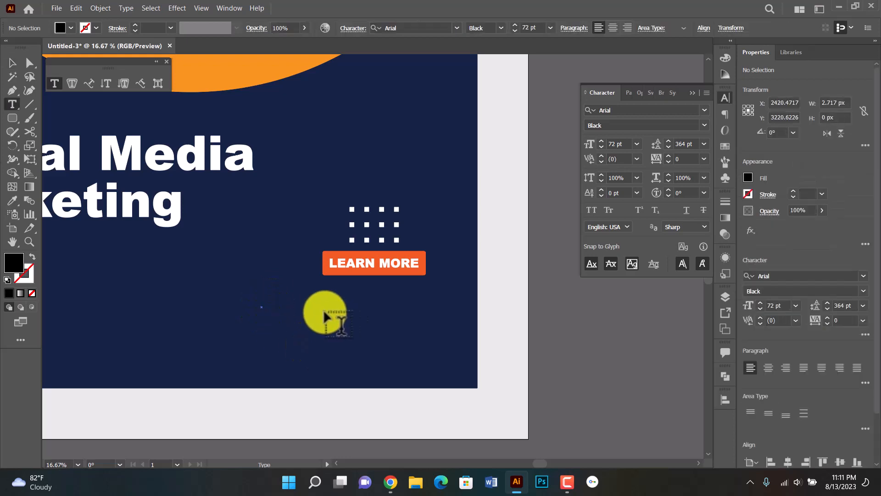
key(Escape)
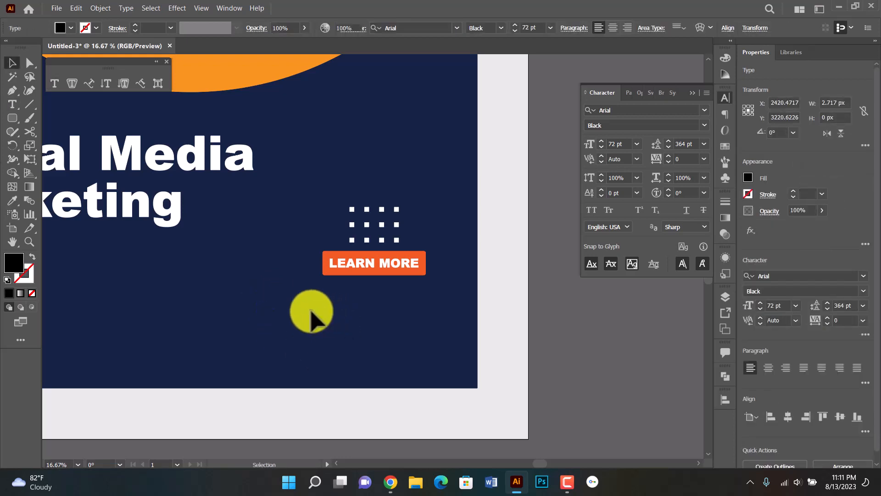
key(t)
click(239, 309)
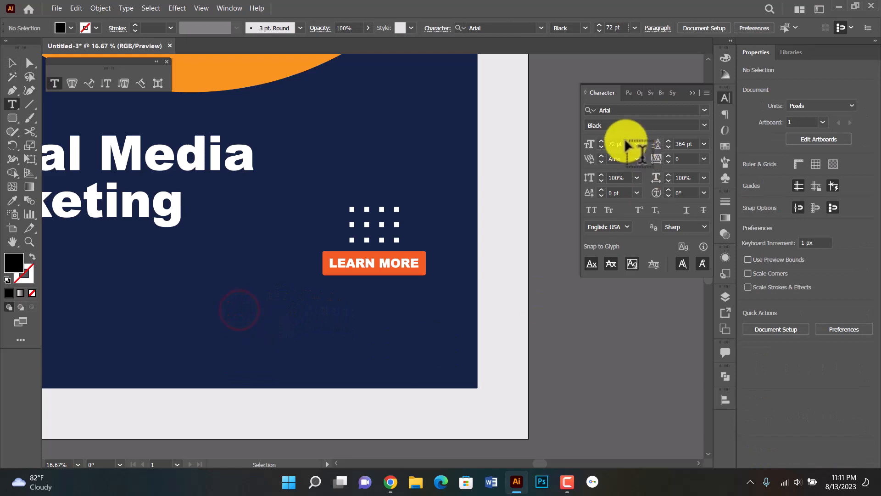
click(621, 144)
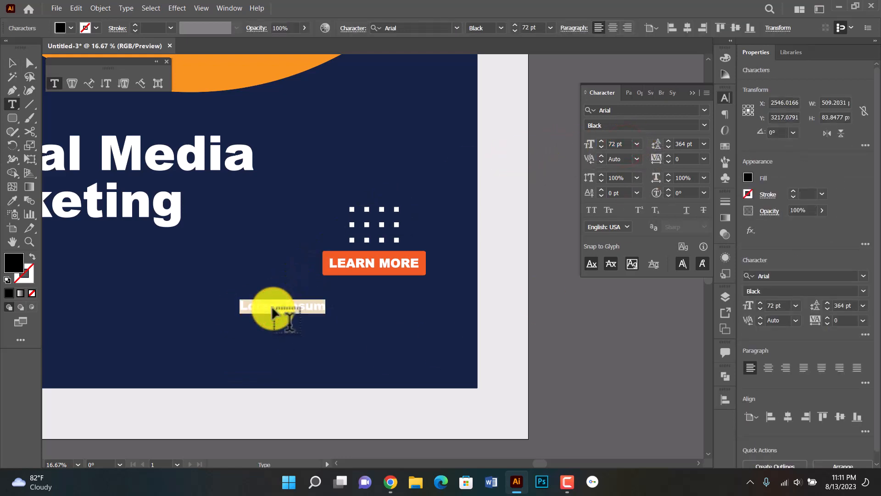
text(WW)
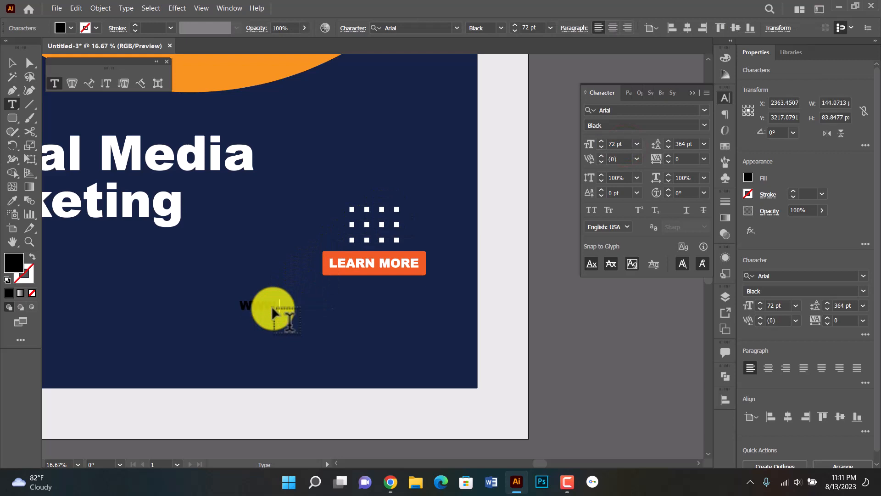
key(BackSpace)
key(BackSpace)
key(BackSpace)
key(BackSpace)
key(BackSpace)
key(BackSpace)
key(BackSpace)
key(BackSpace)
key(BackSpace)
text(www.websitw)
key(BackSpace)
text(e.com)
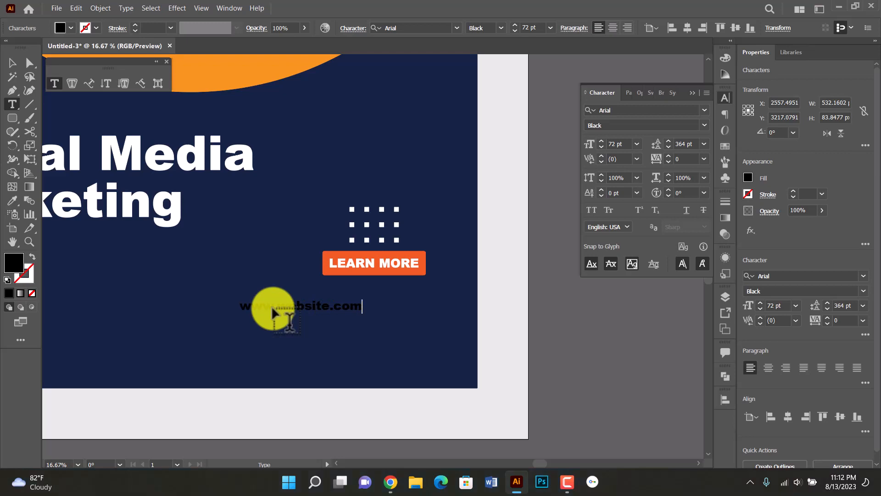
key(Escape)
Move the website text directly beneath the LEARN MORE button and scale it down to about 593 px wide.
click(286, 304)
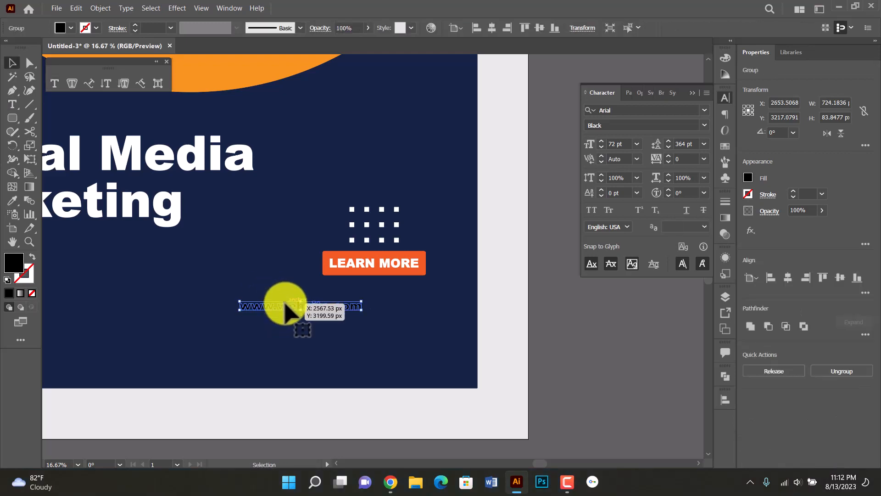
drag(286, 304, 356, 281)
key(ctrl+space)
click(372, 282)
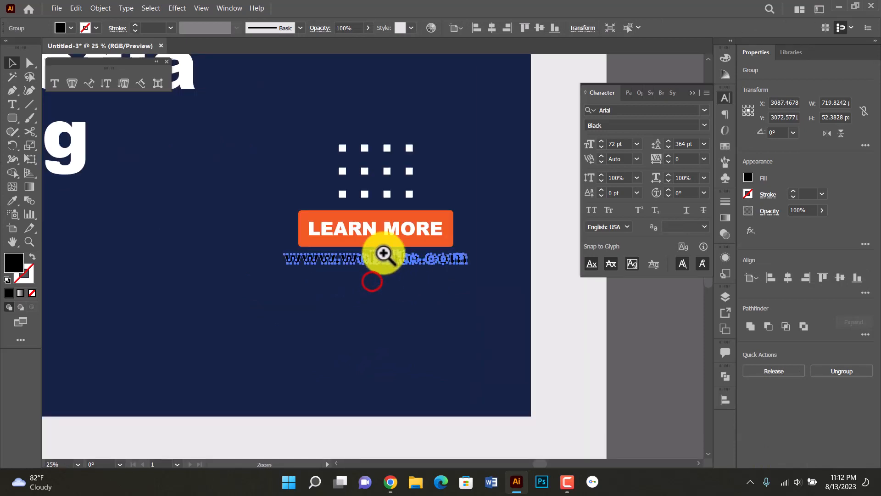
click(378, 252)
click(489, 266)
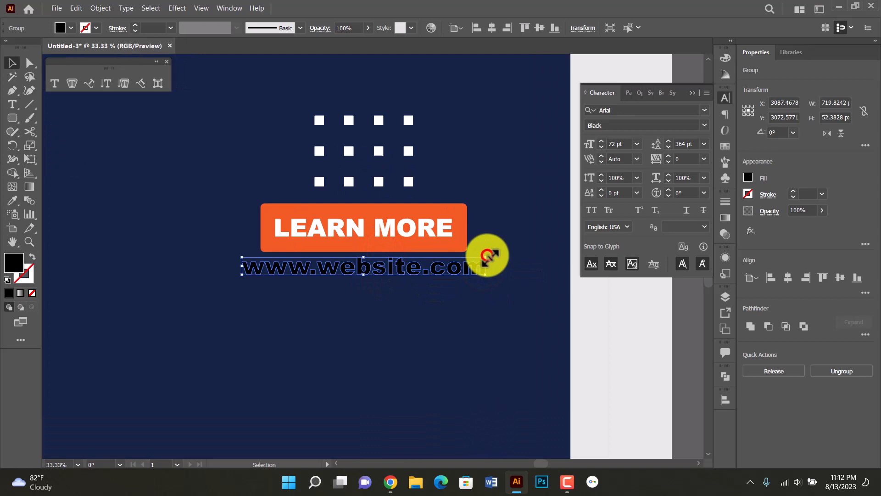
mouse_move(487, 256)
mouse_down()
mouse_move(472, 259)
mouse_move(481, 262)
mouse_up()
Align the website text with the orange button on their horizontal centres, keeping the button as the key object.
click(467, 236)
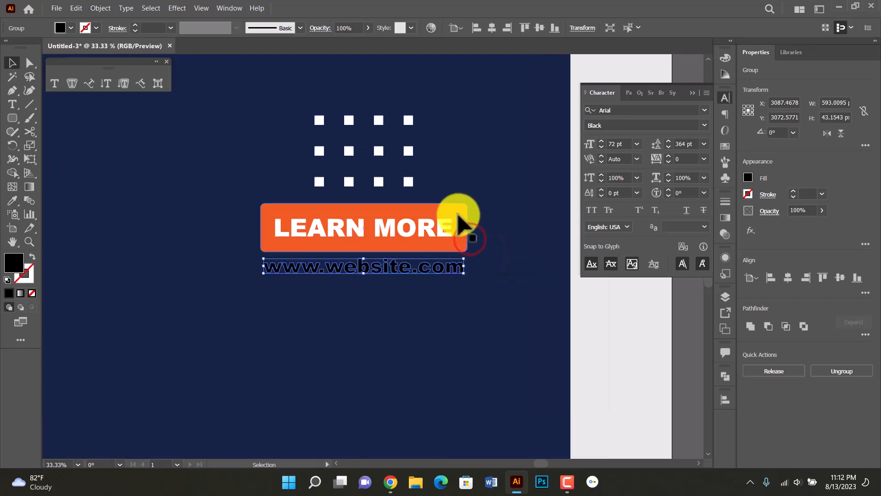
shift+click(437, 261)
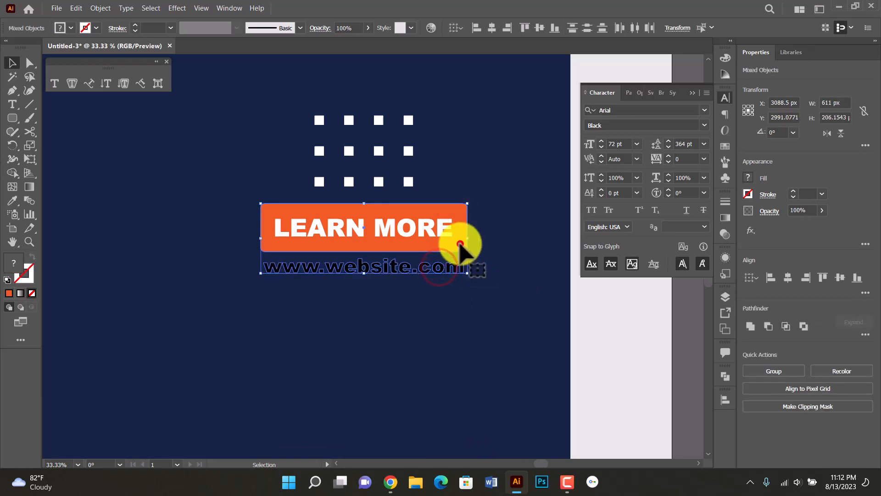
click(461, 240)
click(487, 23)
click(500, 129)
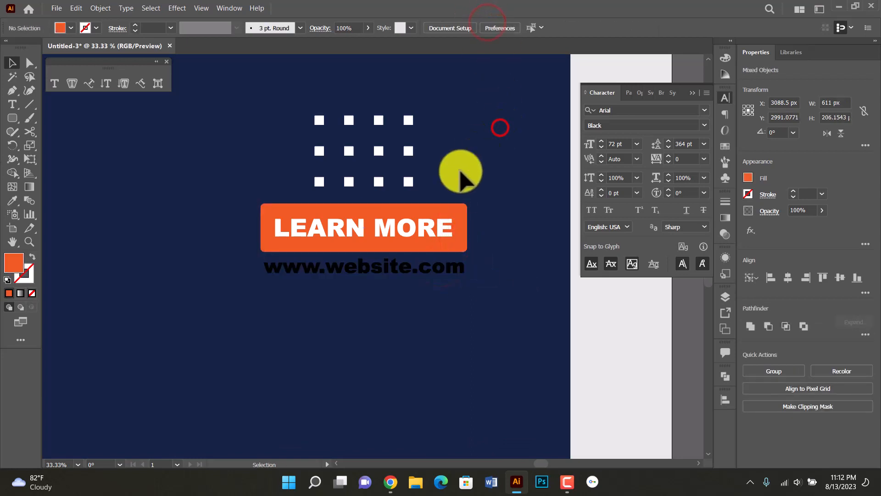
Nudge the website text slightly up towards the button and change its fill to yellow.
click(402, 267)
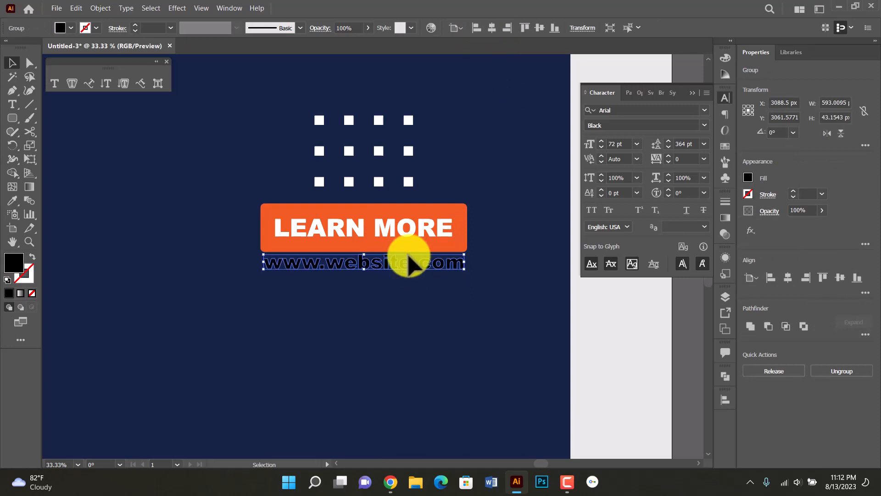
key(Up)
key(Up)
click(69, 29)
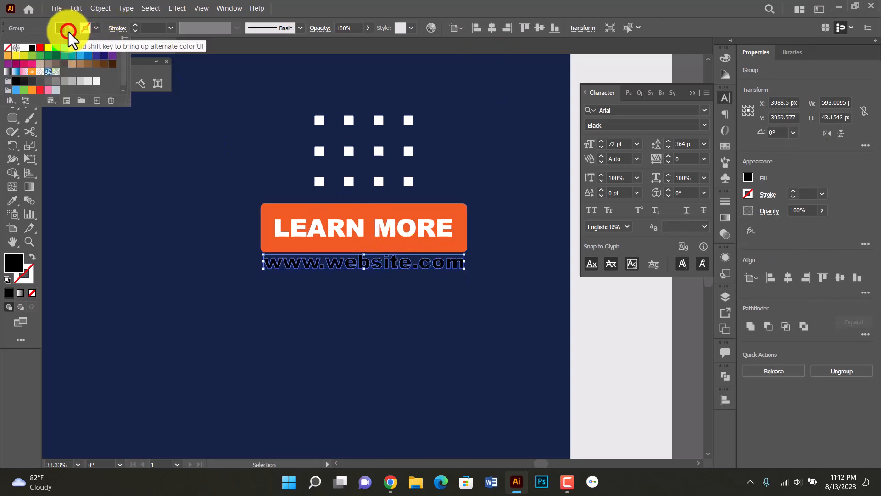
click(47, 50)
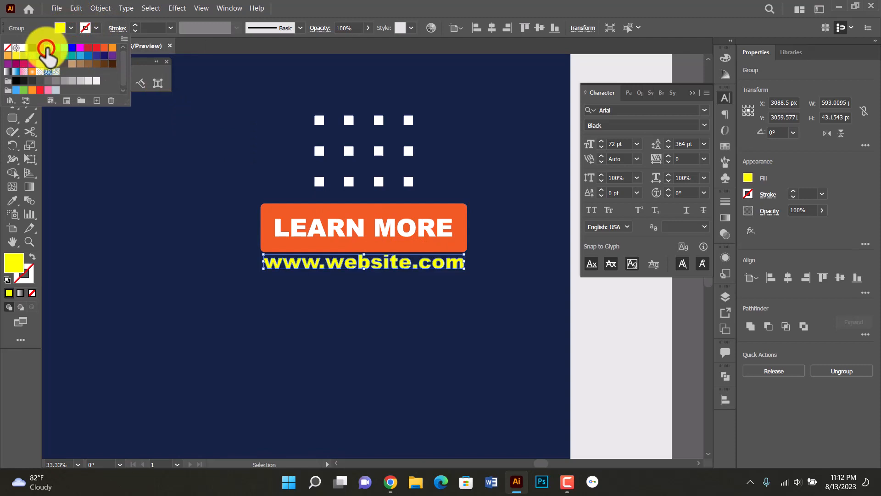
click(119, 172)
scroll(330, 207, down, 3)
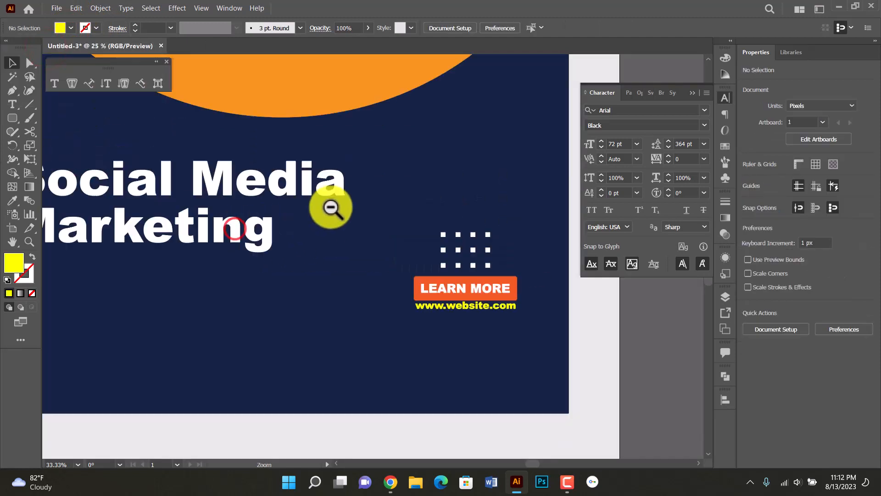
drag(411, 285, 403, 243)
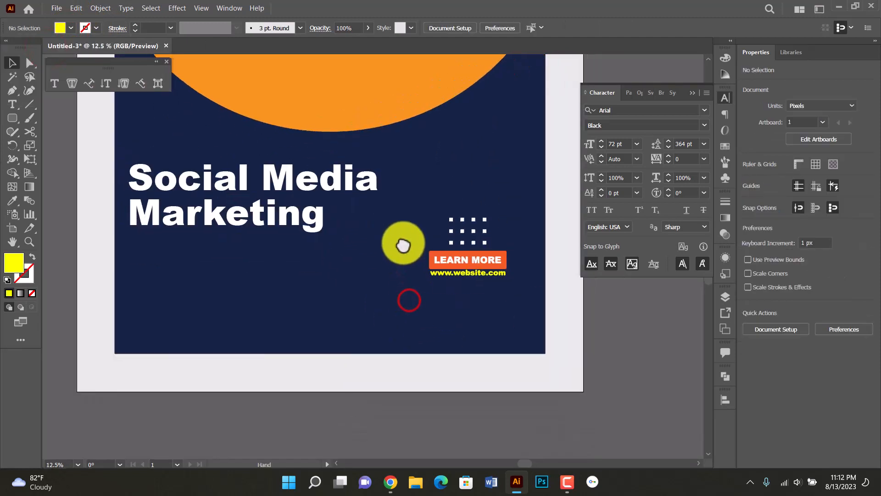
click(416, 240)
scroll(377, 266, down, 2)
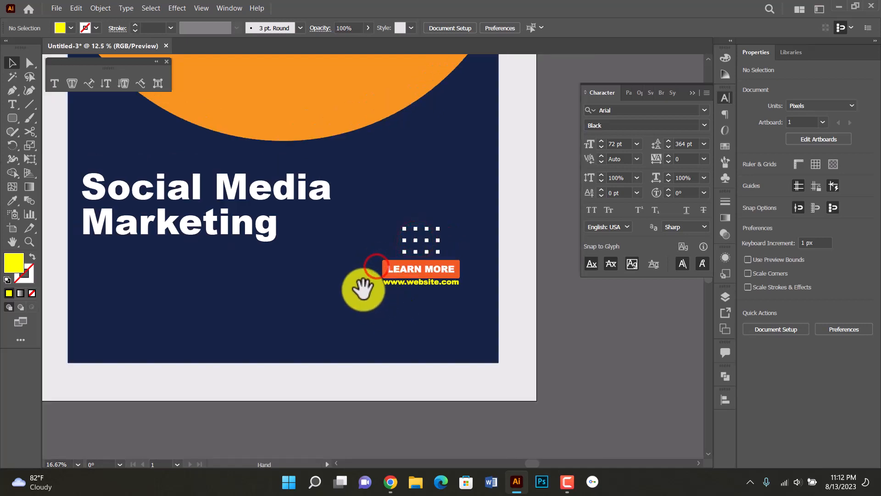
scroll(342, 246, up, 2)
scroll(336, 242, down, 2)
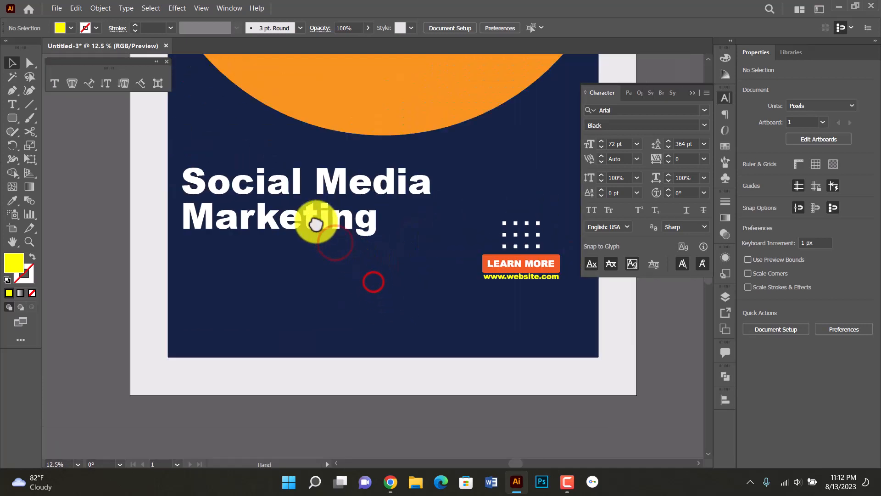
drag(315, 222, 369, 228)
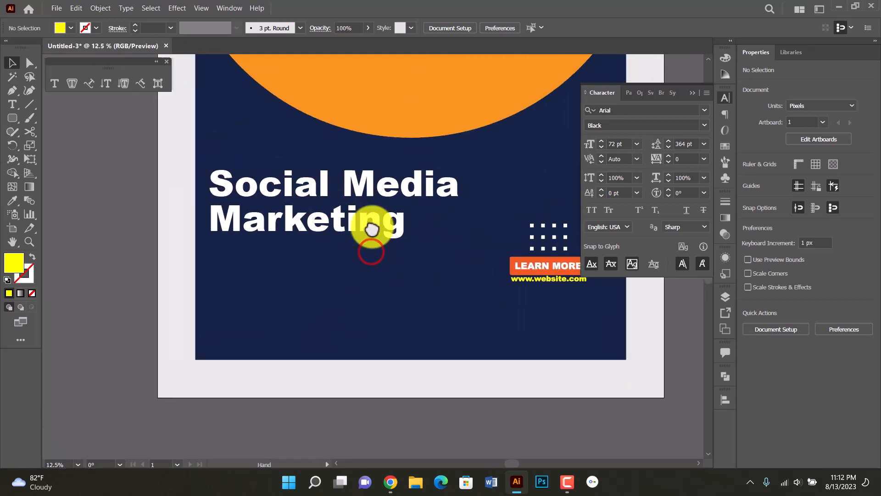
Open the recent file "freepik design.eps".
click(54, 9)
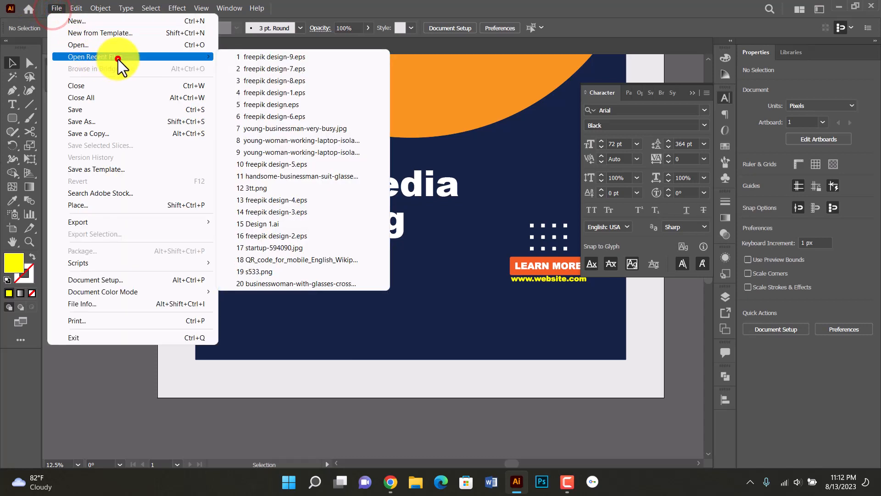
click(117, 59)
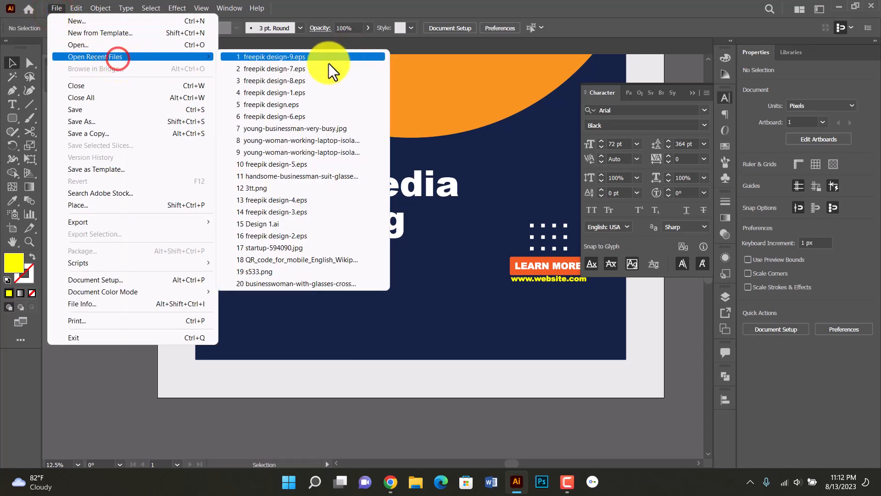
click(277, 104)
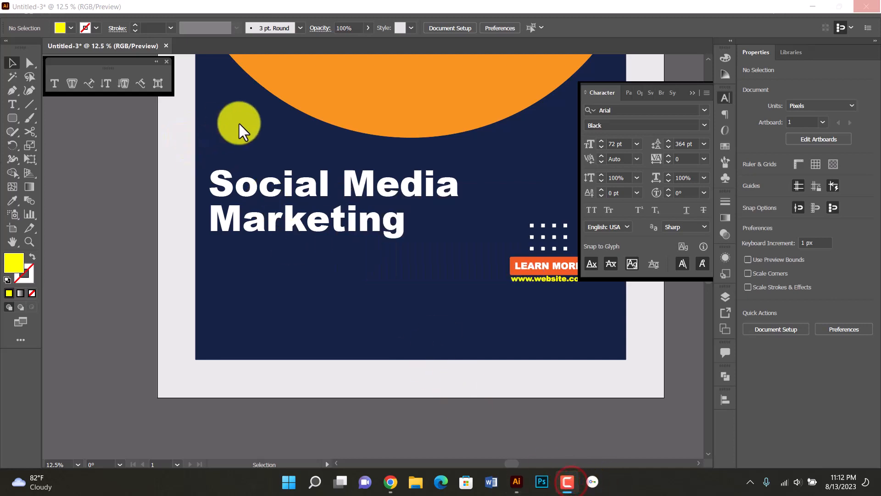
Paste the phone icon with its "Call for more info" contact text below the headline and enlarge it to about 1446 px wide.
click(291, 122)
key(ctrl+v)
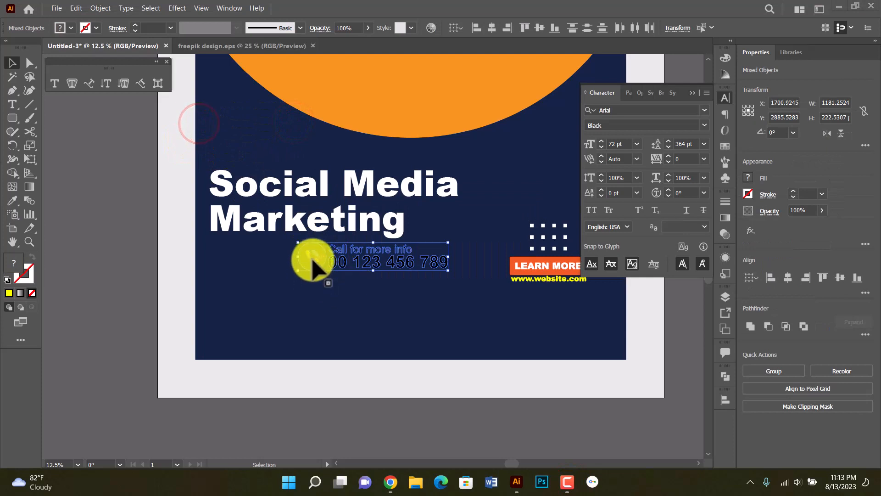
drag(309, 256, 231, 300)
drag(366, 313, 383, 321)
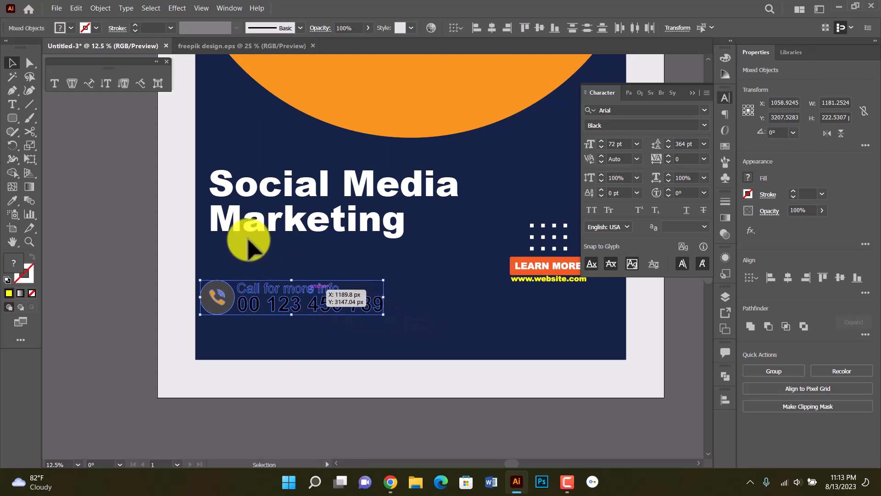
Group the phone icon with its contact text and align the group to the left edge of the "Social Media Marketing" headline.
shift+click(230, 219)
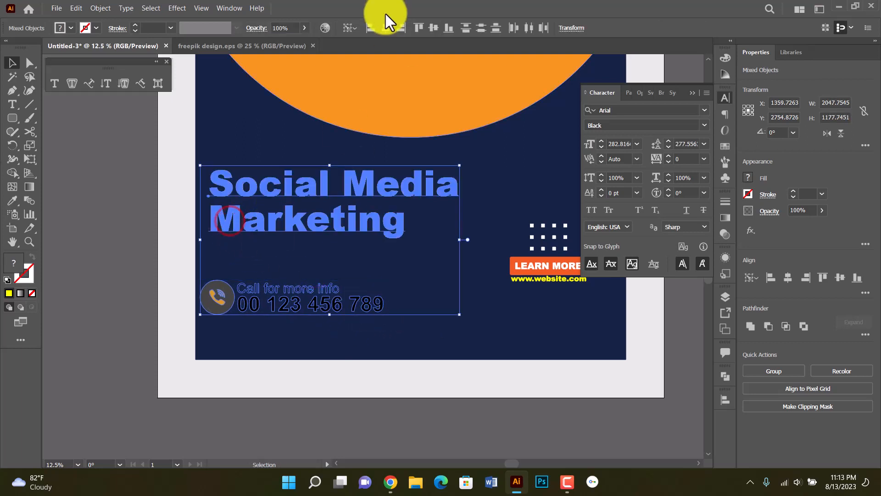
click(373, 24)
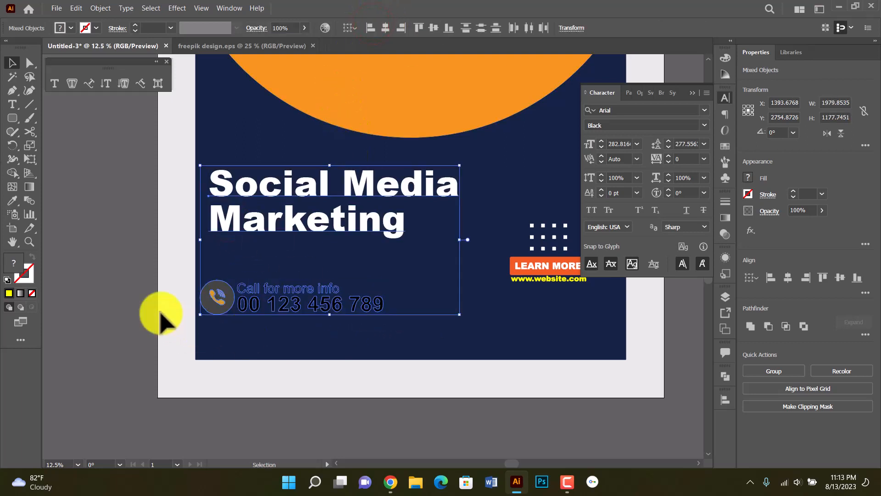
click(225, 298)
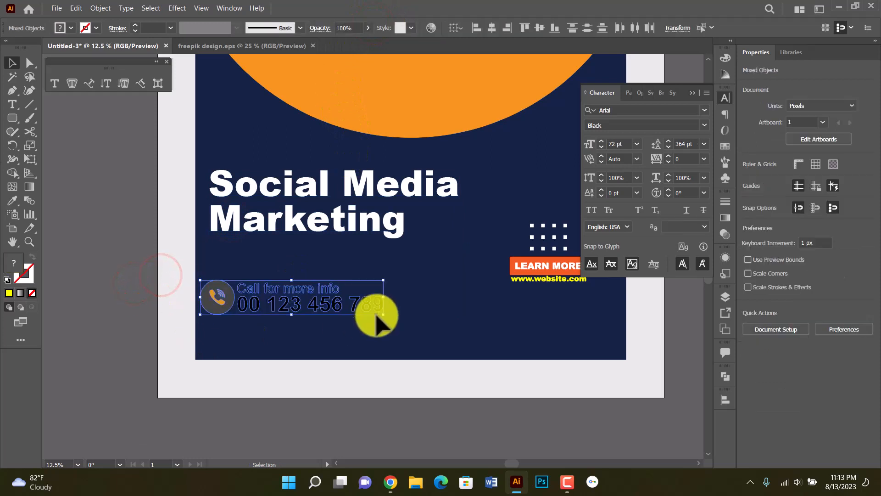
key(ctrl+g)
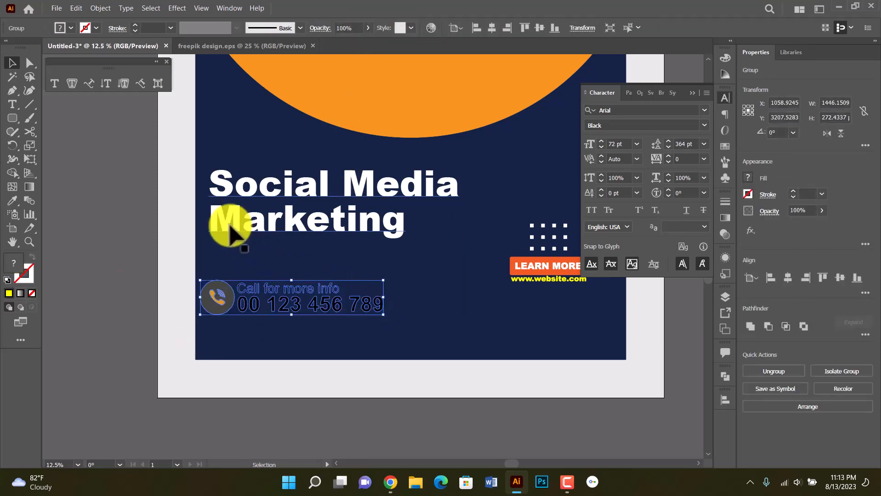
shift+click(226, 221)
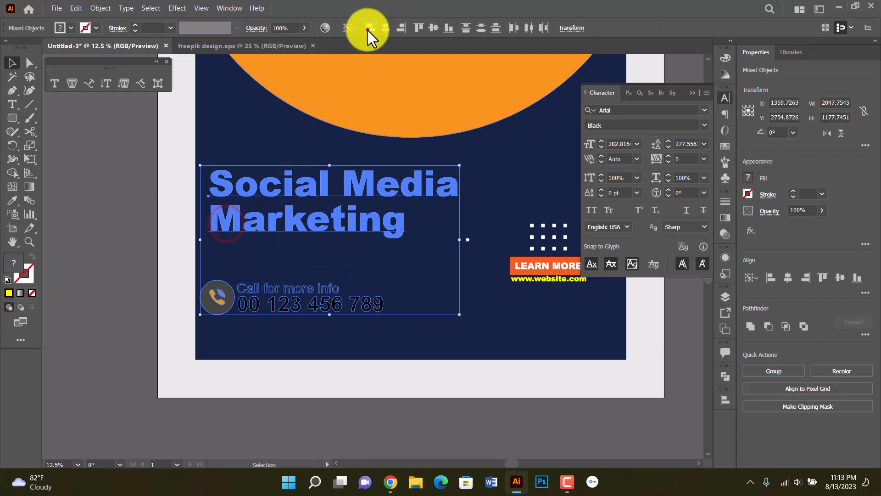
click(368, 28)
click(130, 231)
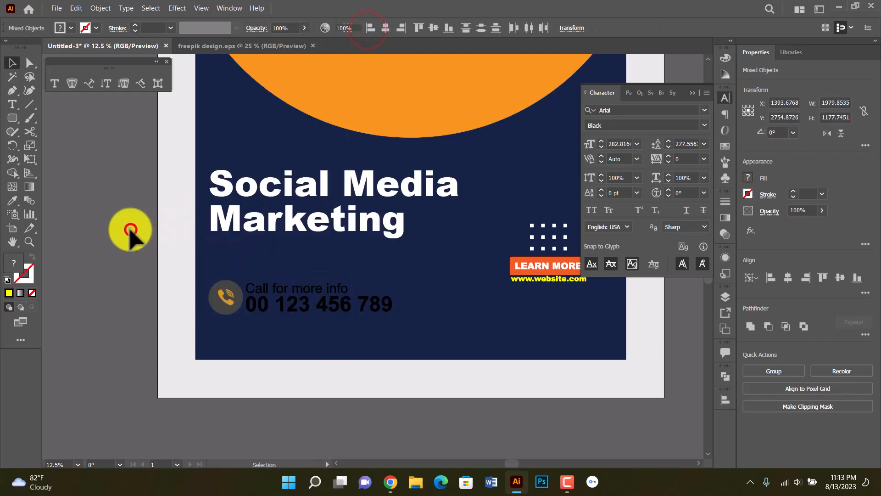
Ungroup the phone icon from its contact text and fill both contact text lines with cyan.
click(264, 293)
right_click(267, 292)
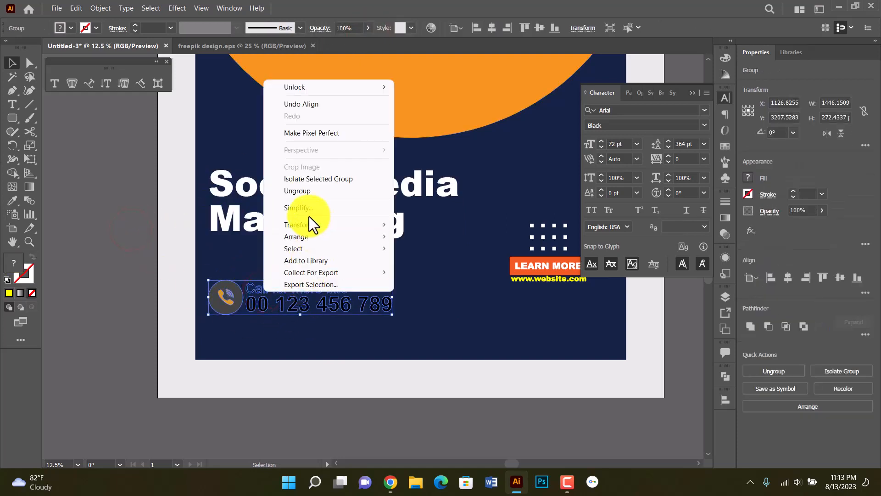
key(Escape)
click(134, 260)
click(308, 290)
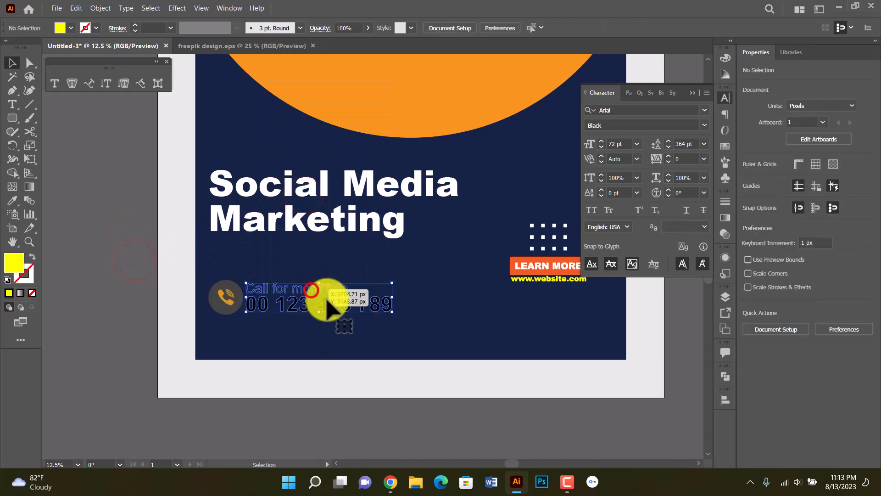
click(71, 28)
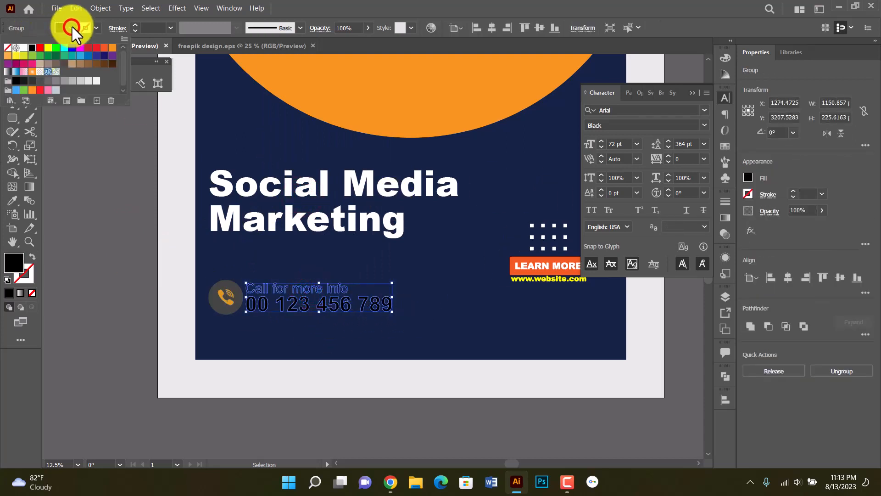
click(79, 56)
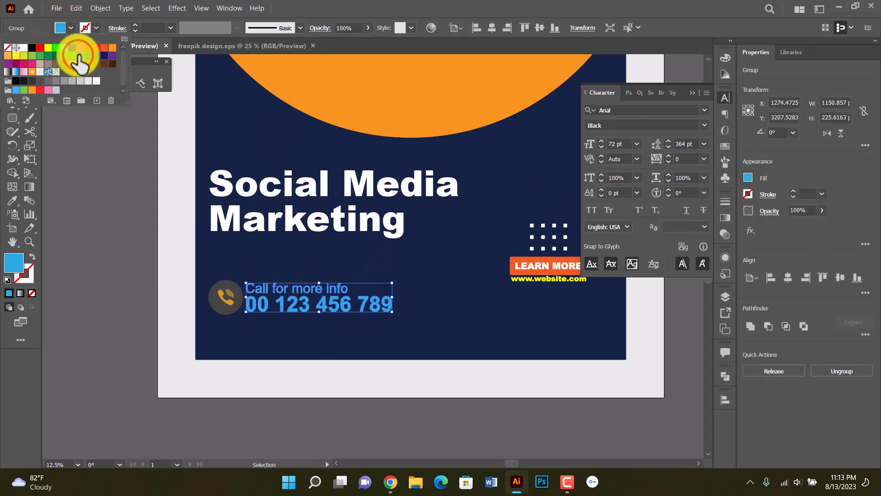
click(64, 49)
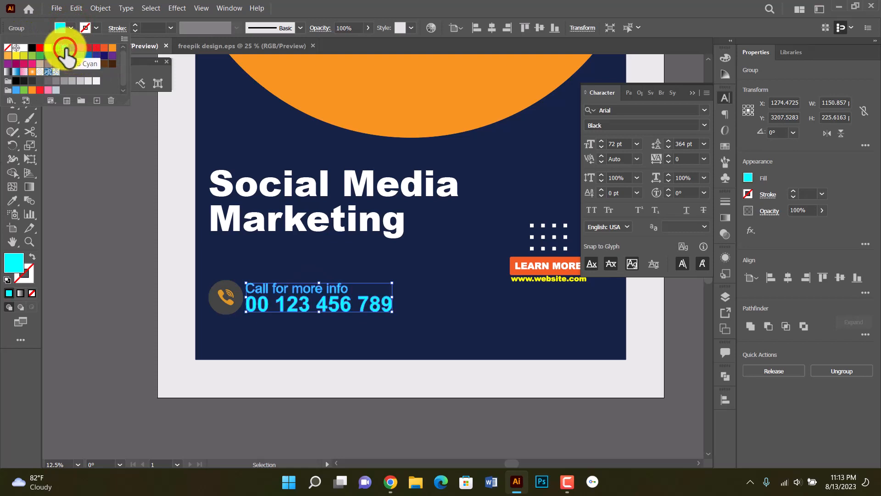
click(106, 236)
Ungroup the two contact text lines and fill only the "Call for more info" line with light gray.
key(z)
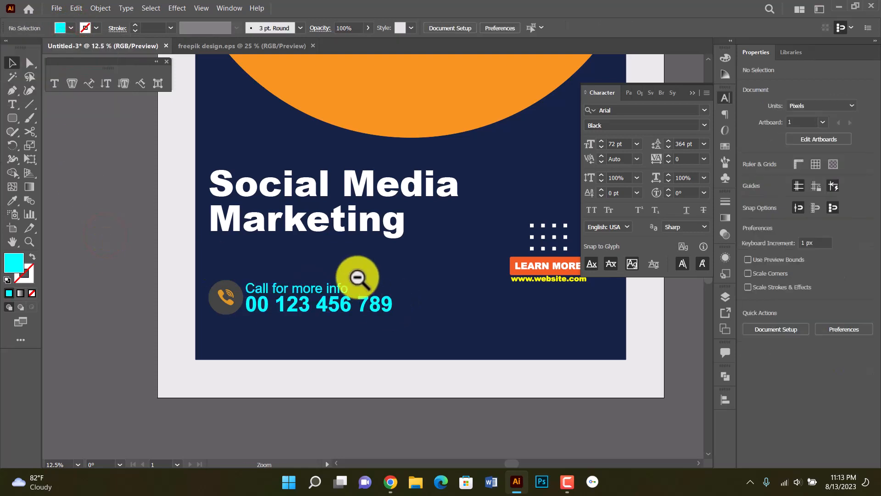
alt+click(338, 257)
click(338, 257)
key(v)
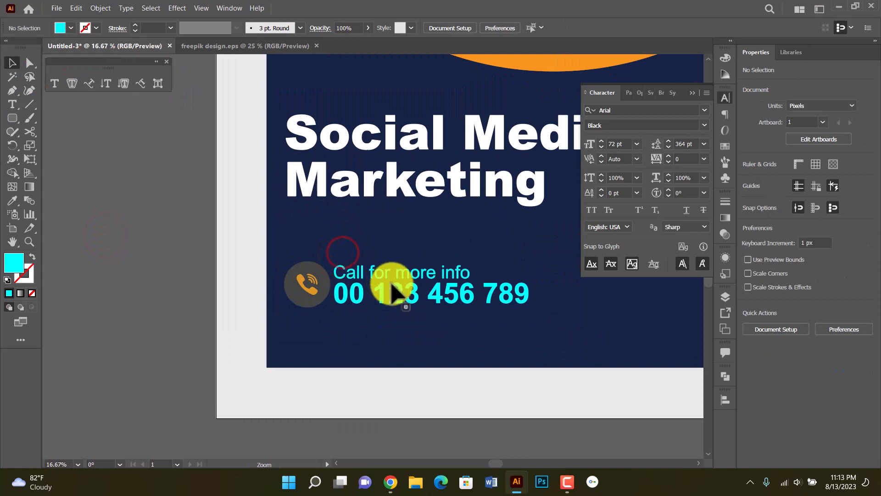
click(403, 275)
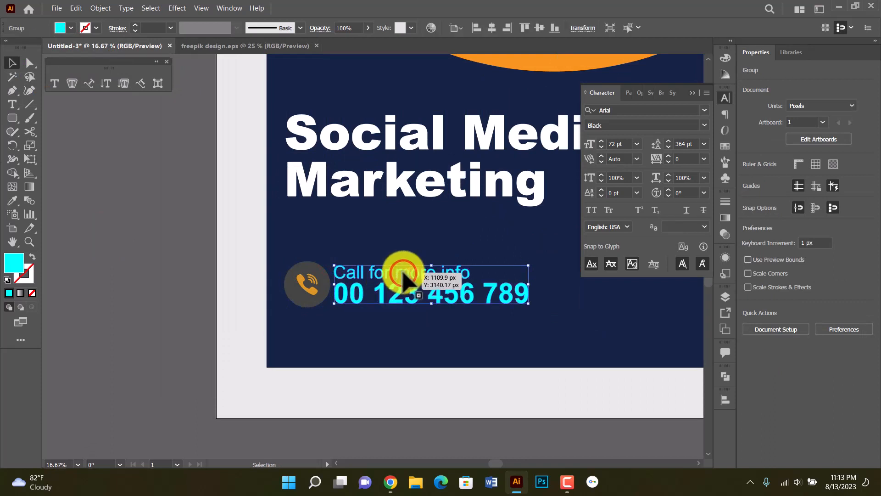
click(211, 224)
click(395, 272)
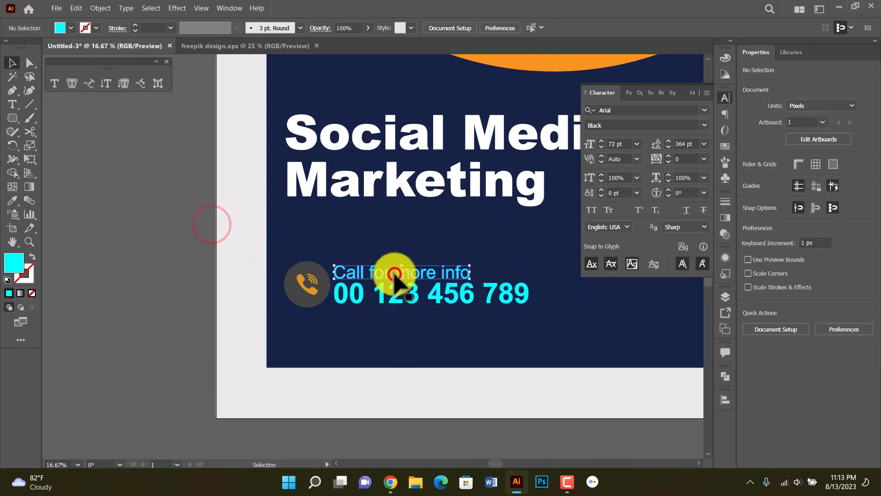
click(70, 29)
click(81, 81)
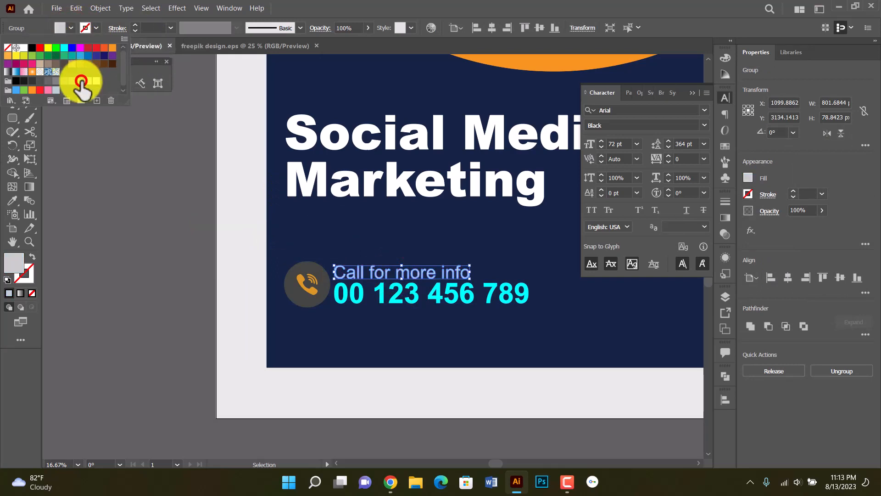
click(158, 239)
Convert the "Social Media Marketing" headline to outlines and move it slightly down towards the contact details.
ctrl+alt+click(409, 289)
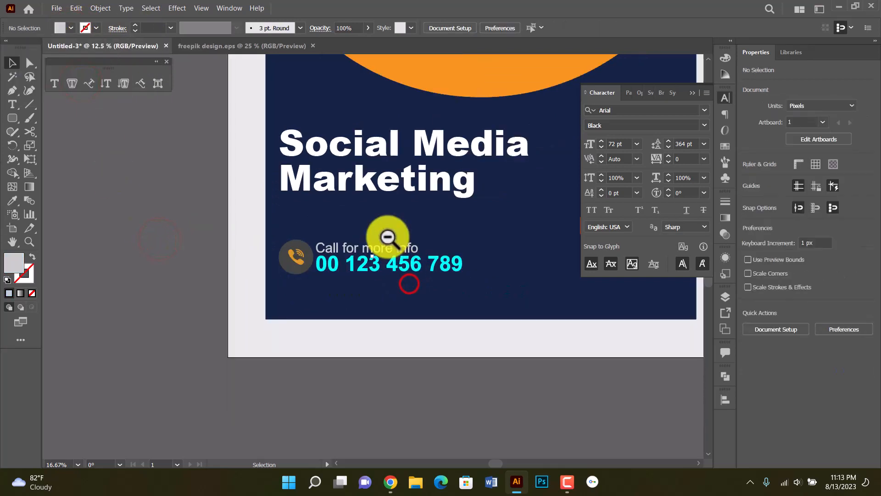
ctrl+alt+click(391, 235)
drag(350, 269, 288, 304)
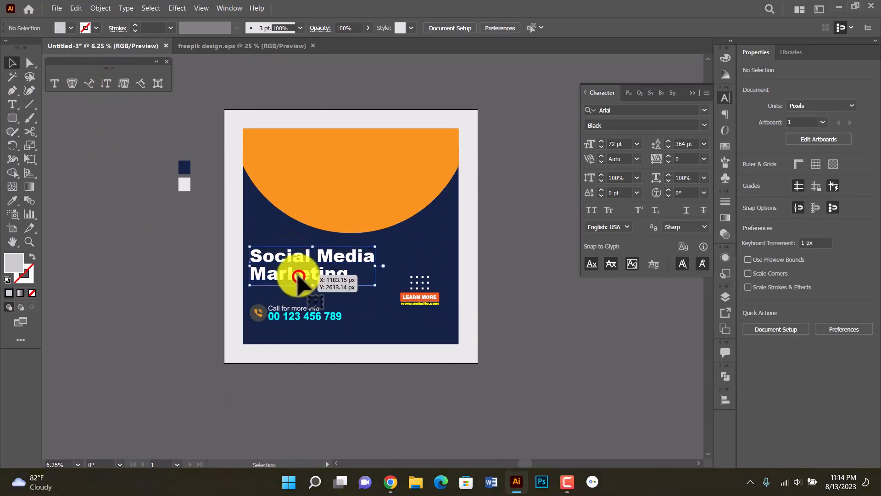
click(299, 277)
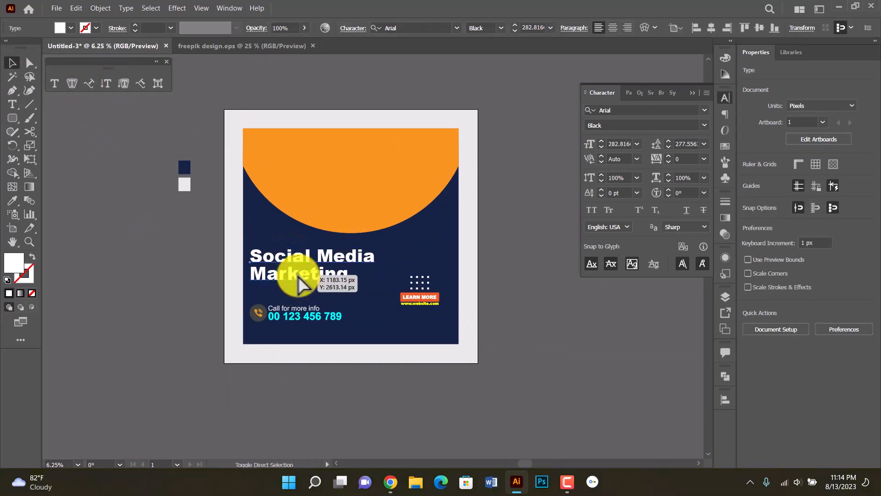
key(ctrl+equal)
click(327, 256)
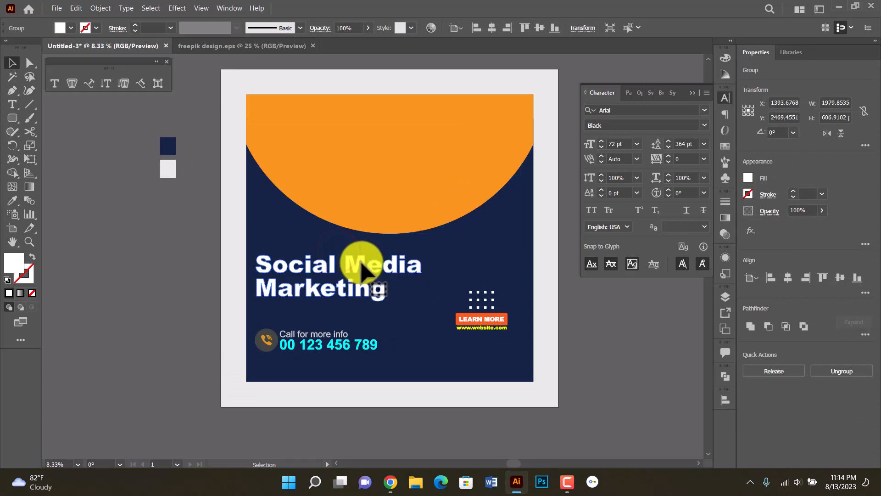
drag(361, 262, 360, 271)
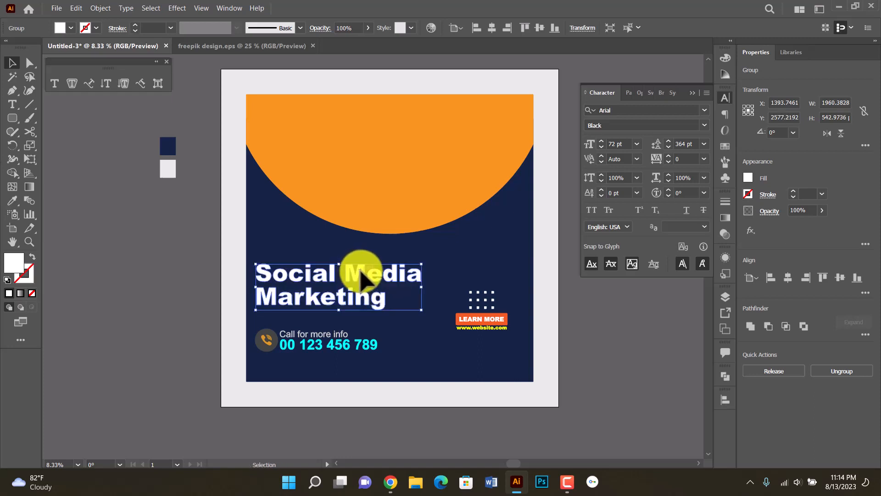
Send the orange curved shape behind the white curved shape at the top of the navy panel.
click(378, 143)
click(294, 79)
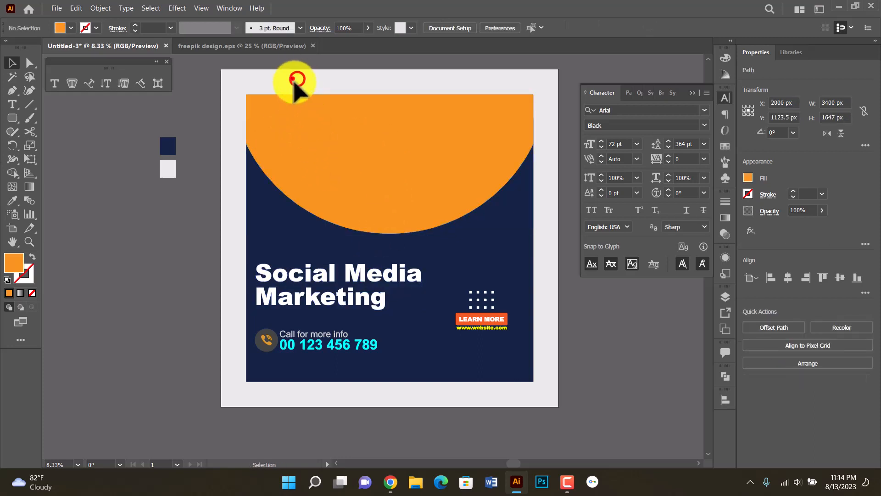
click(306, 135)
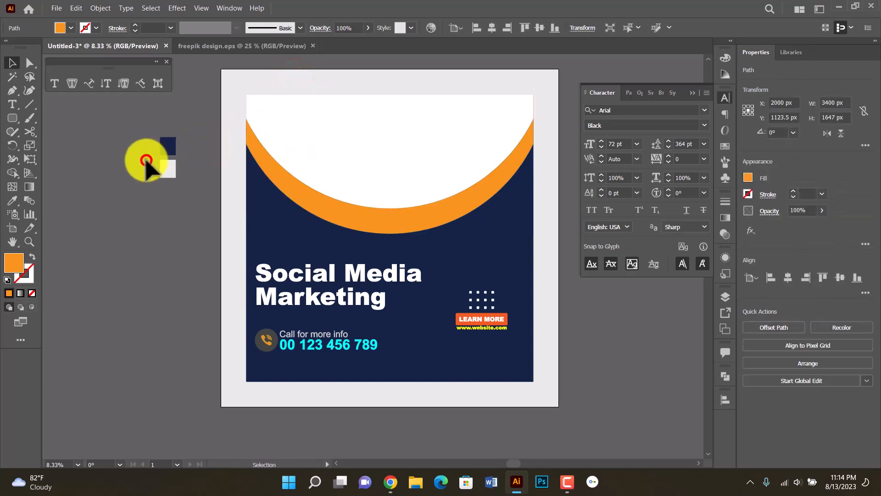
click(147, 158)
ctrl+alt+click(384, 233)
ctrl+click(379, 263)
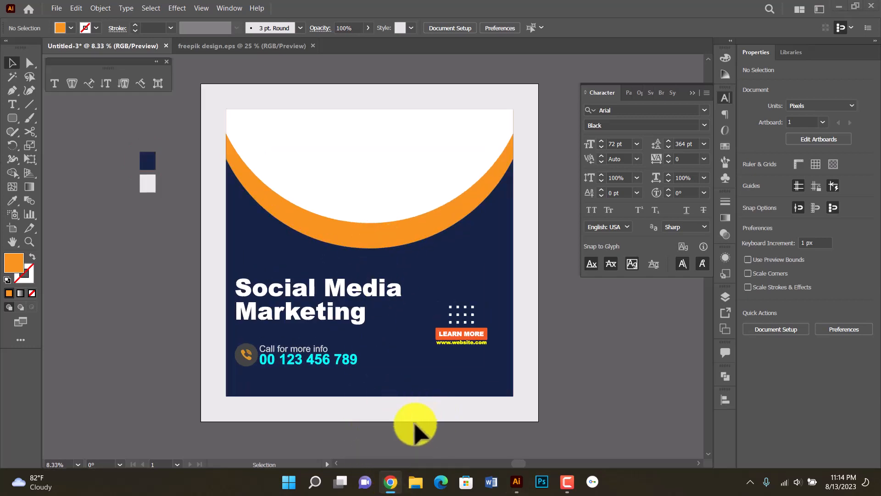
right_click(391, 481)
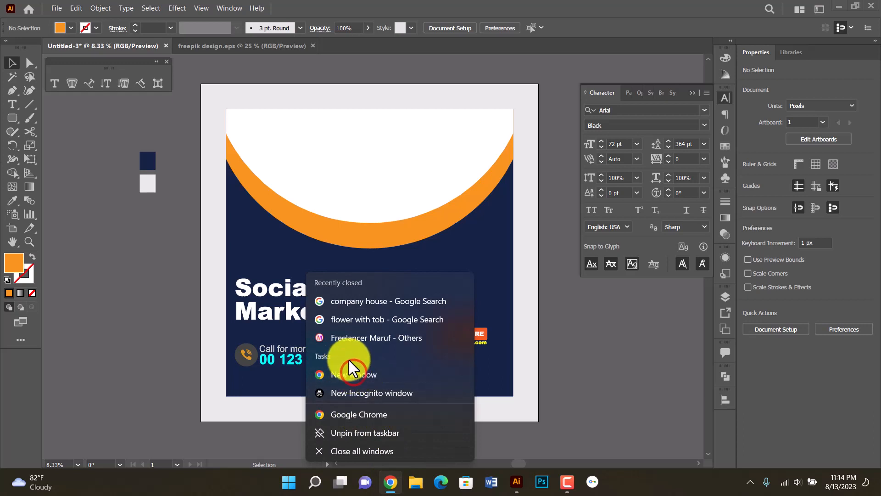
click(129, 268)
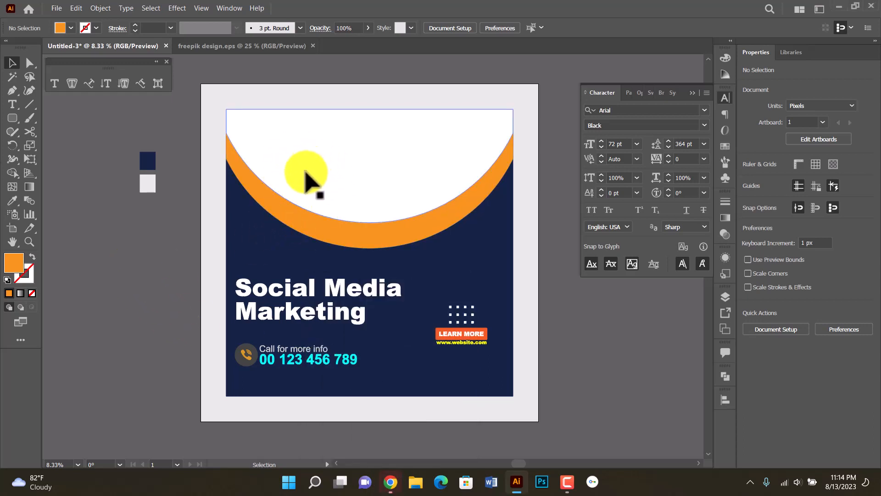
click(163, 263)
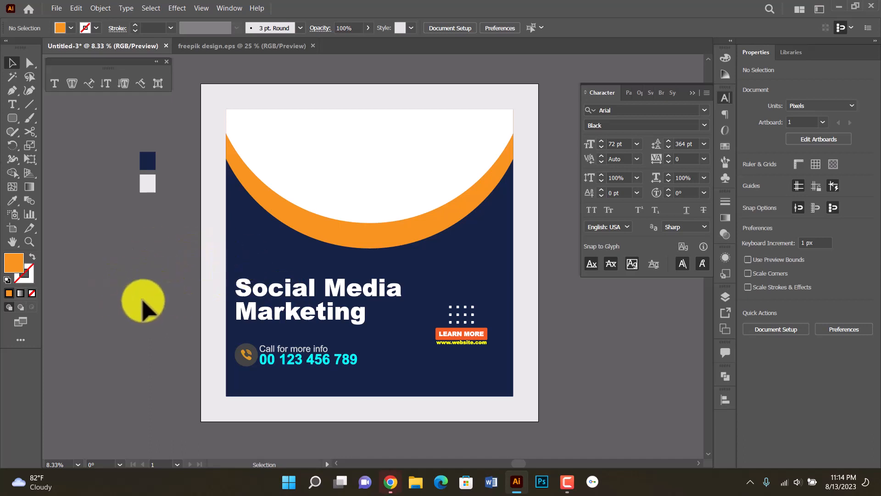
Add the text "Logo Here" beside the artboard in Arial Black 72 pt and convert it to outlines.
click(12, 104)
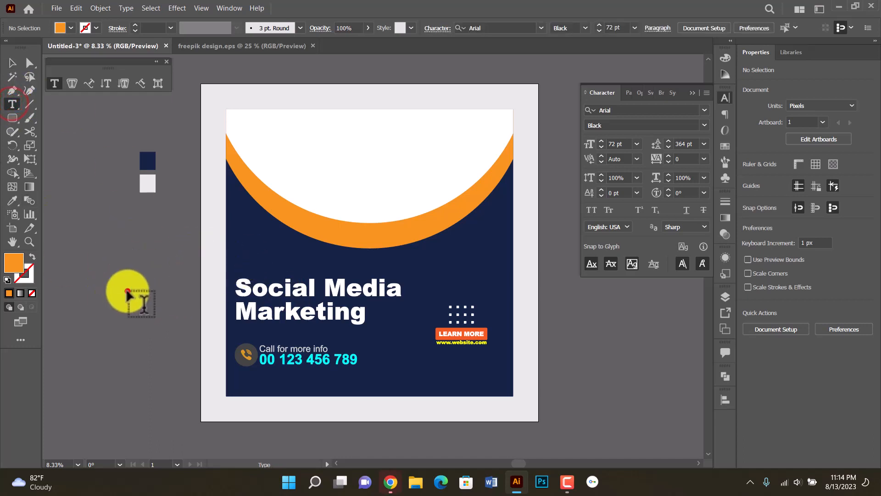
click(127, 289)
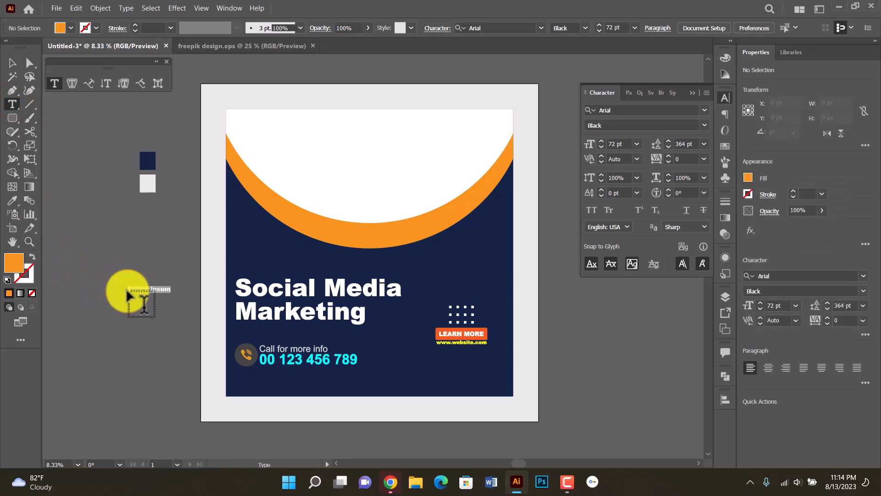
key(BackSpace)
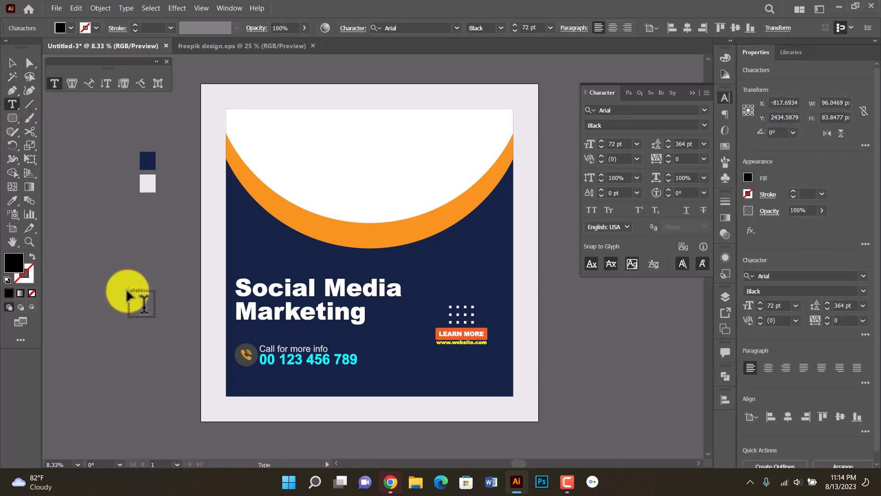
text(here)
key(Escape)
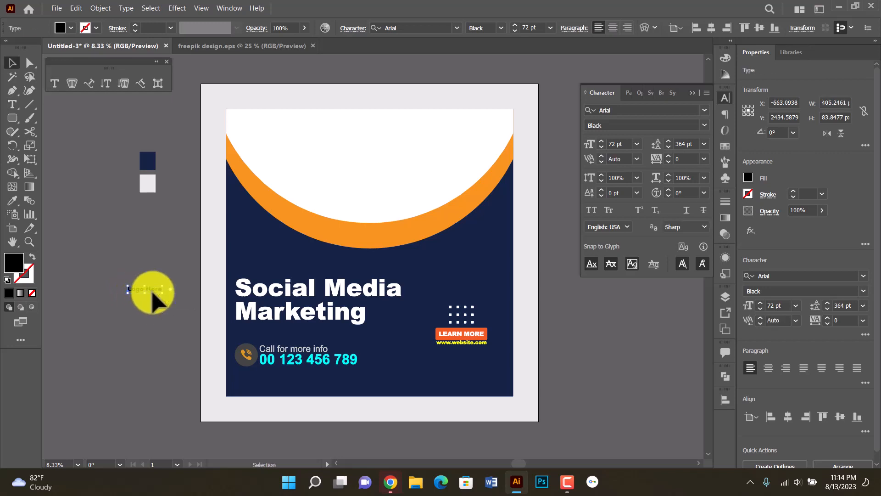
key(ctrl+g)
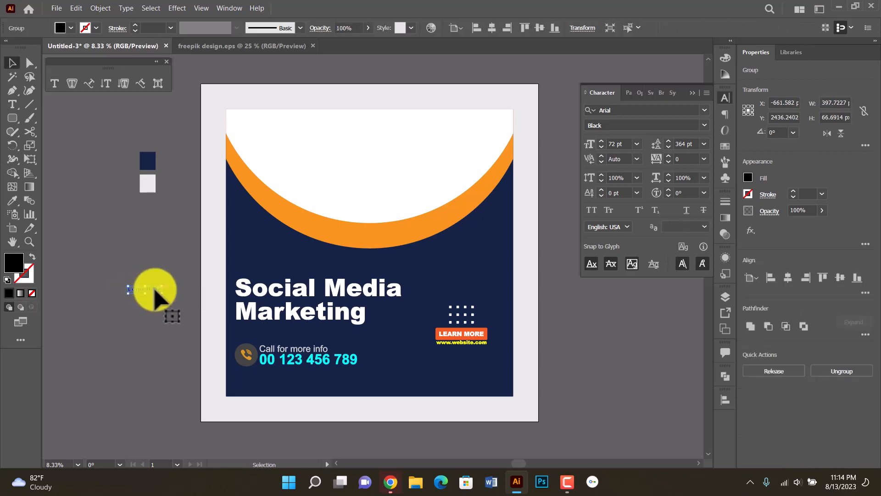
Move the "Logo Here" text onto the navy area above the headline and align their left edges.
drag(154, 289, 243, 248)
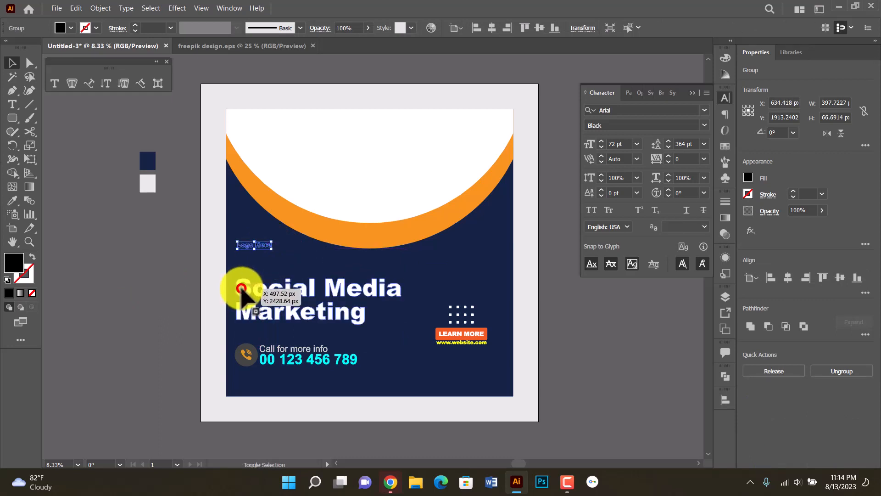
shift+click(242, 287)
click(477, 27)
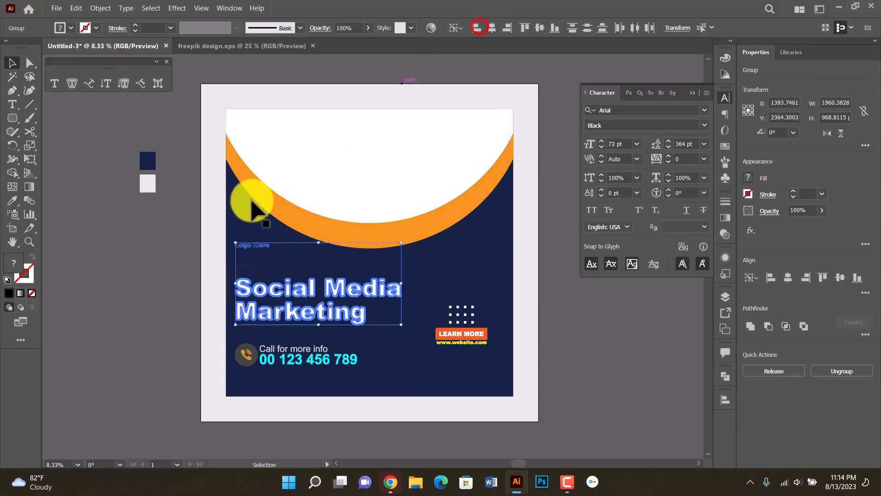
click(157, 218)
Change the fill of the "Logo Here" text to light gray.
key(z)
click(309, 266)
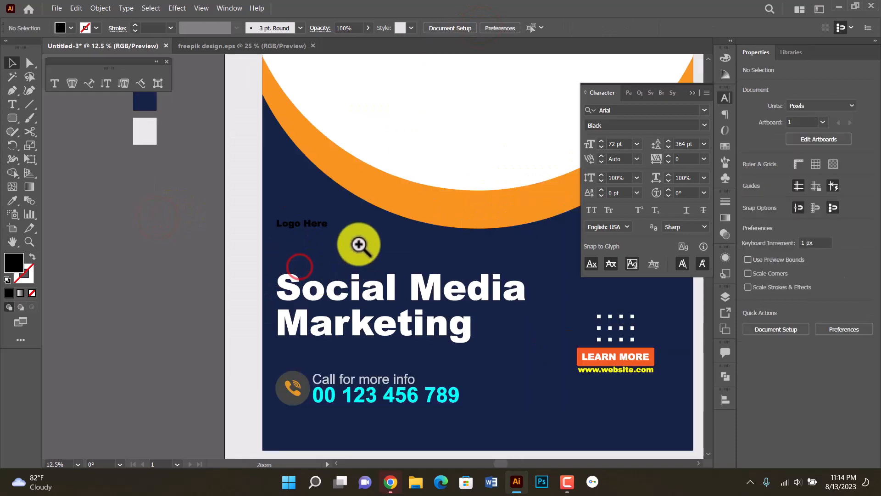
key(v)
click(312, 223)
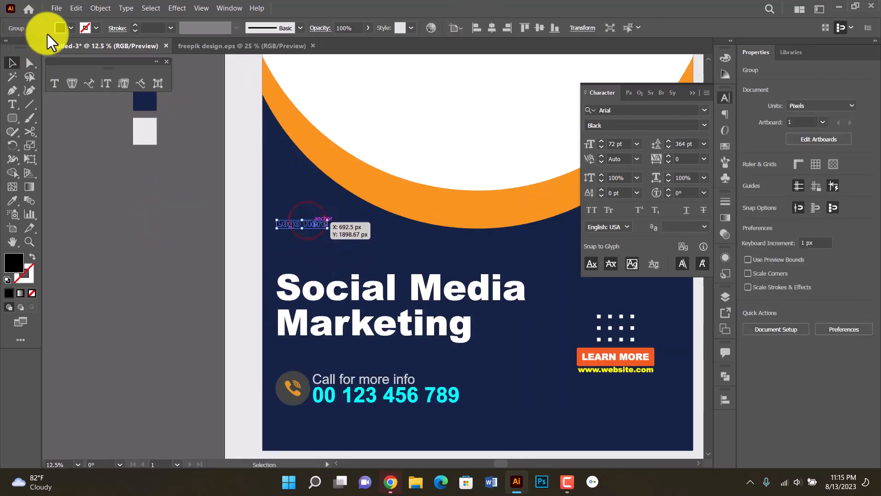
click(72, 27)
click(87, 83)
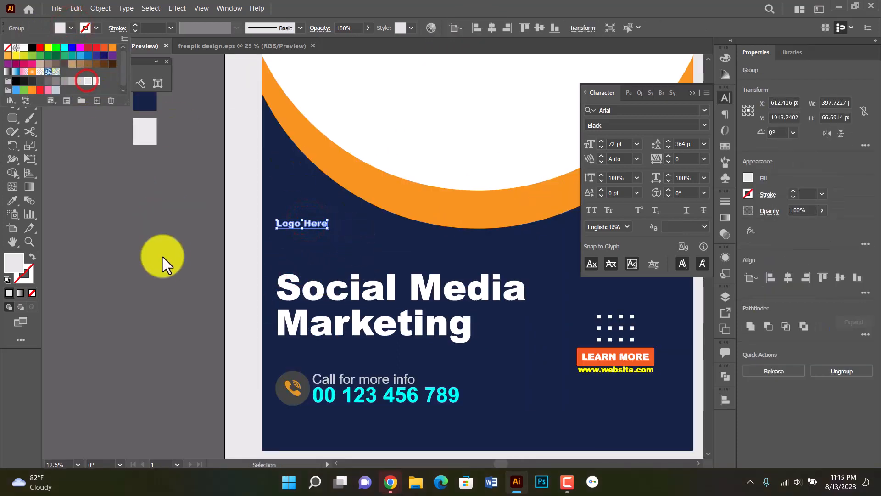
click(167, 257)
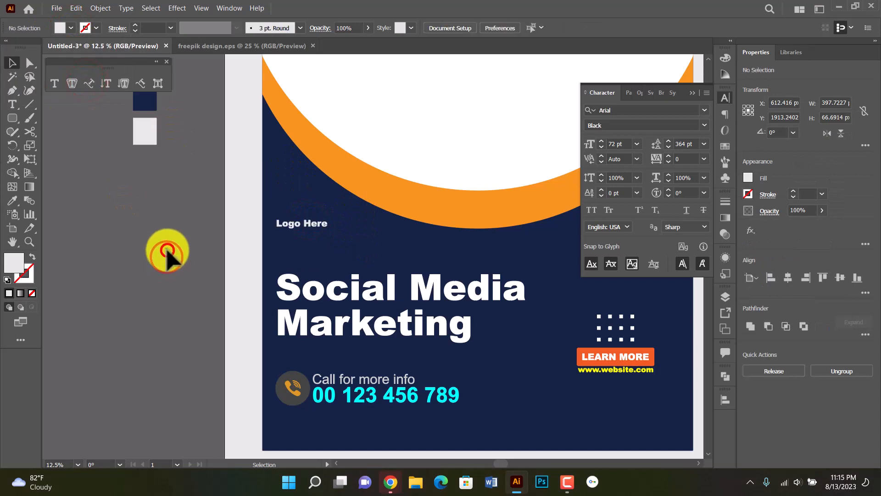
Draw a small light gray rounded square, turn it into a diamond and place it just above the "Logo Here" text.
click(8, 118)
drag(152, 221, 301, 202)
key(v)
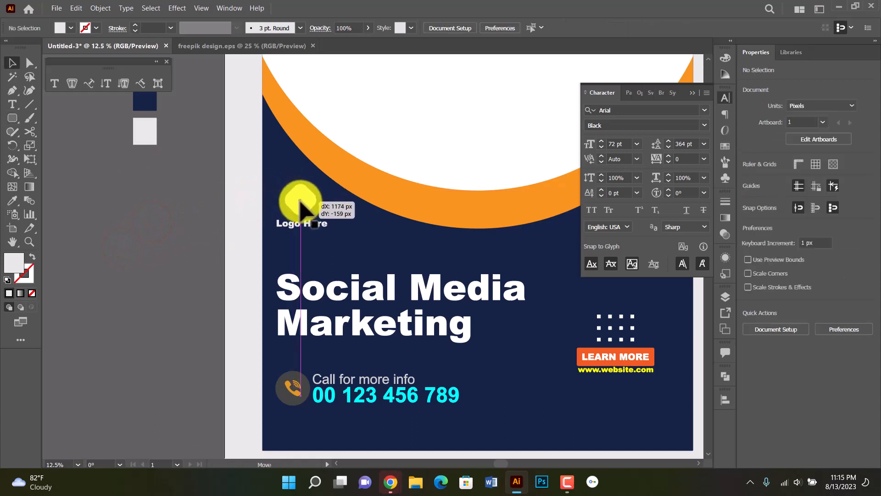
drag(301, 201, 300, 201)
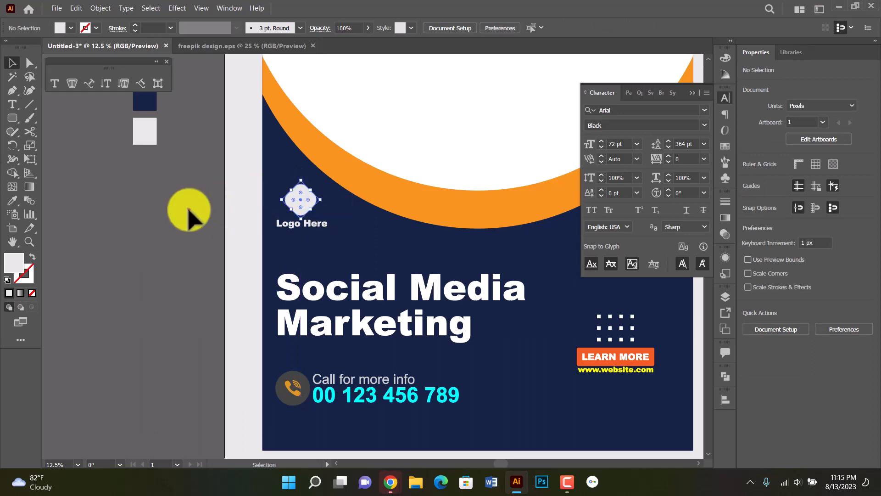
click(149, 202)
click(342, 232)
click(316, 198)
click(307, 200)
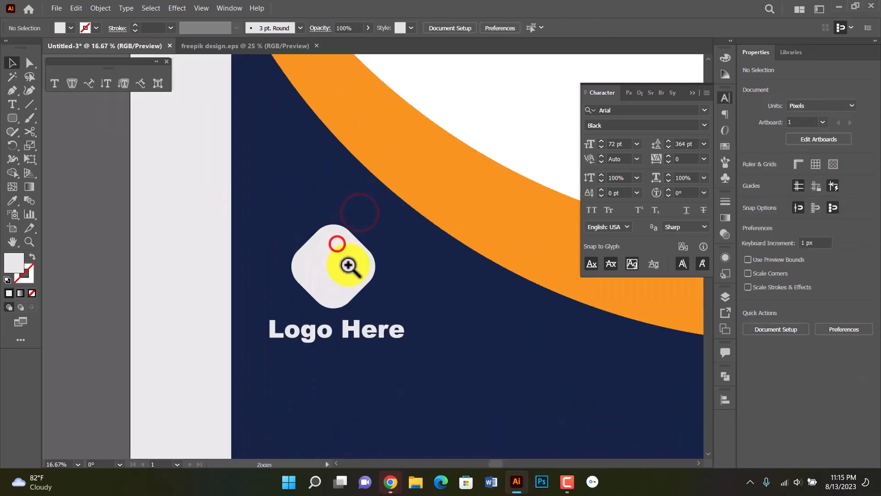
Create a slightly smaller concentric copy of the logo diamond and give it no fill and a 1 pt black stroke.
click(351, 239)
drag(334, 218, 340, 223)
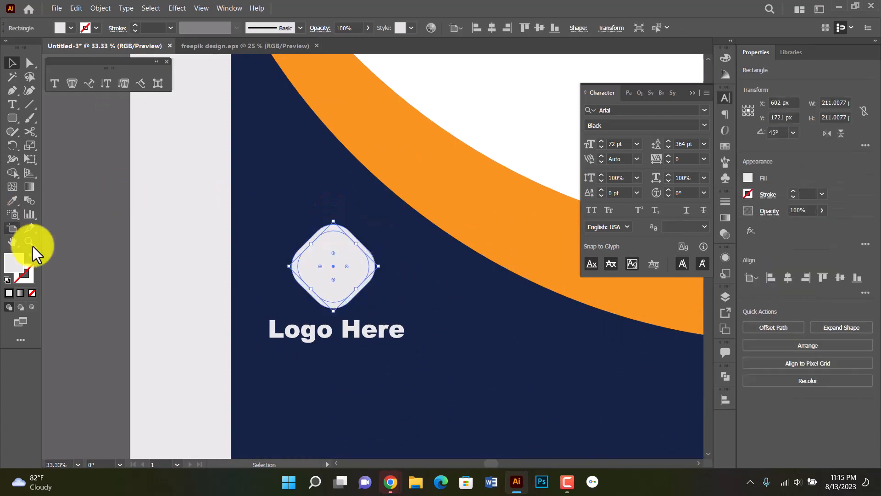
key(shift+x)
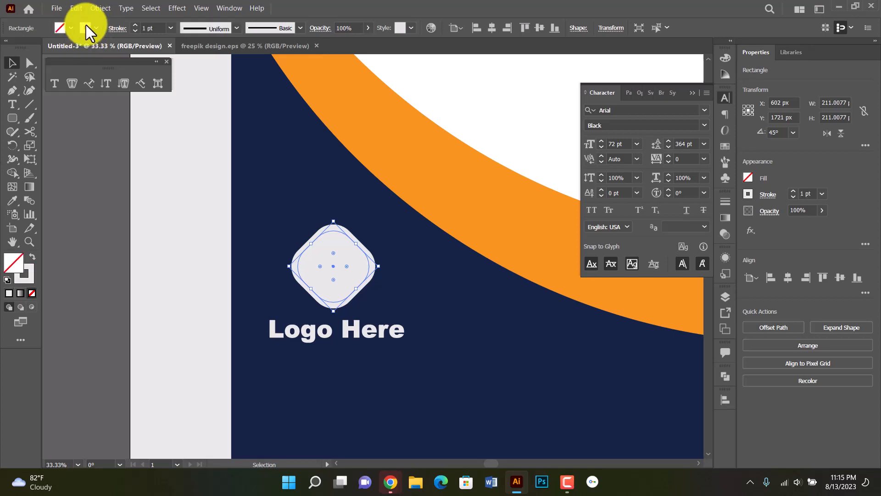
click(96, 28)
click(32, 47)
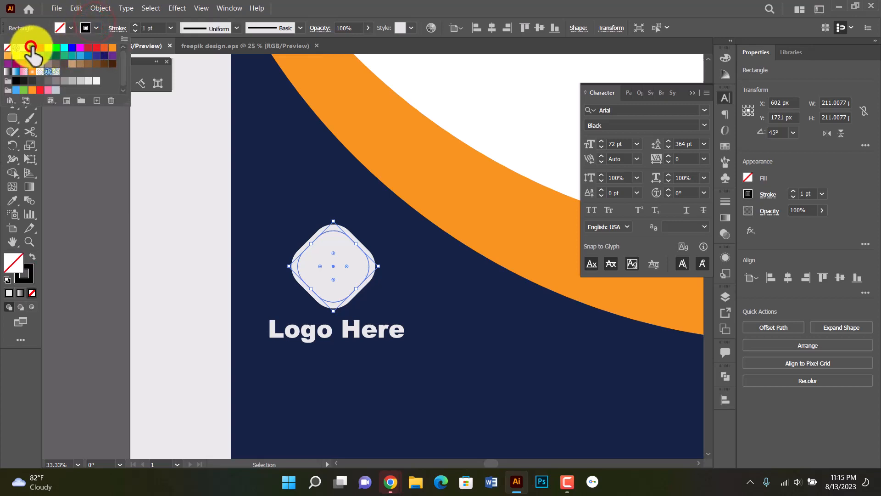
click(141, 238)
click(96, 213)
Move the diamond mark and the "Logo Here" text together slightly down and to the right, closer to the headline.
key(z)
alt+click(317, 238)
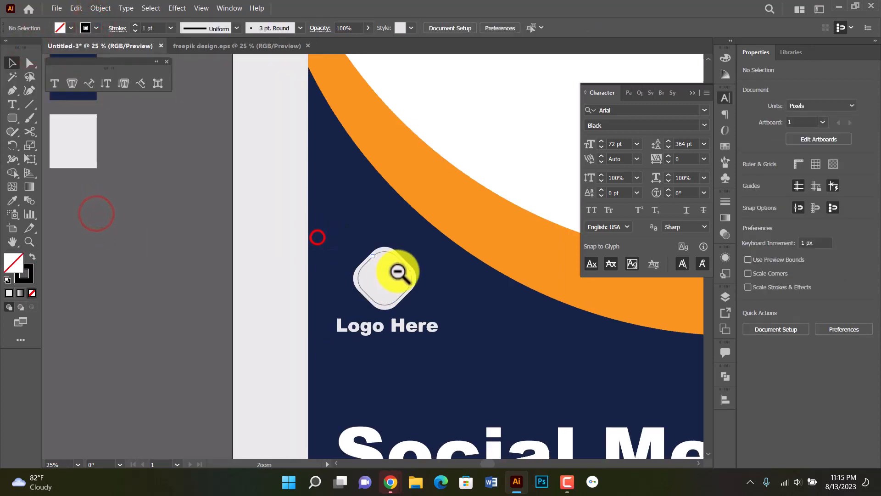
alt+click(397, 272)
alt+click(398, 272)
alt+click(397, 272)
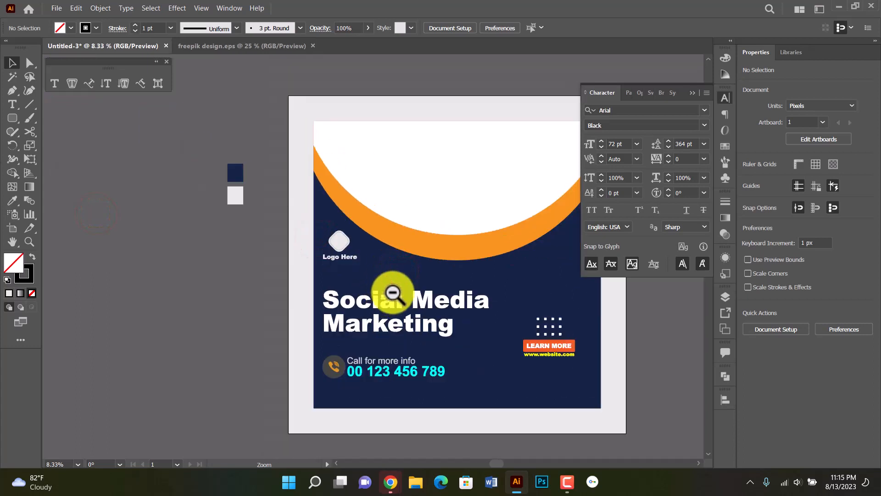
key(v)
drag(300, 232, 356, 273)
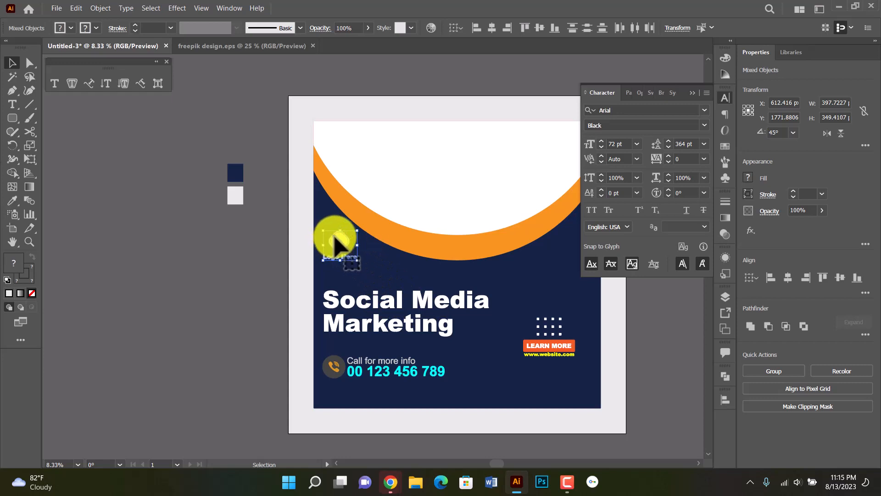
drag(334, 238, 338, 212)
click(236, 249)
Move the phone icon and both contact text lines down to make room below the headline.
ctrl+click(420, 287)
ctrl+click(388, 285)
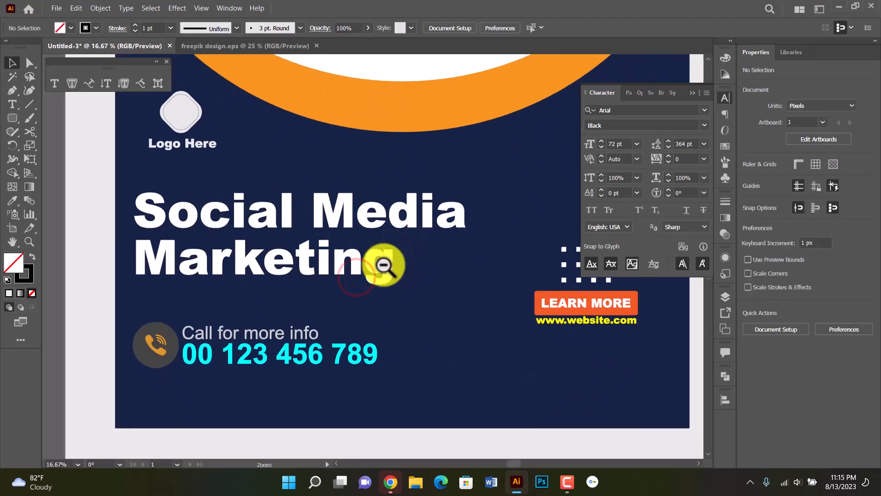
ctrl+click(385, 265)
ctrl+alt+click(331, 260)
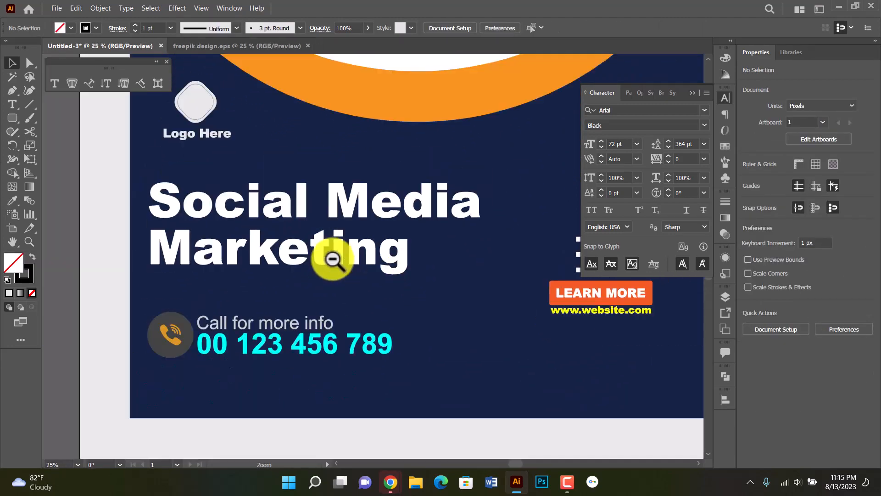
ctrl+alt+click(334, 252)
drag(374, 291, 324, 242)
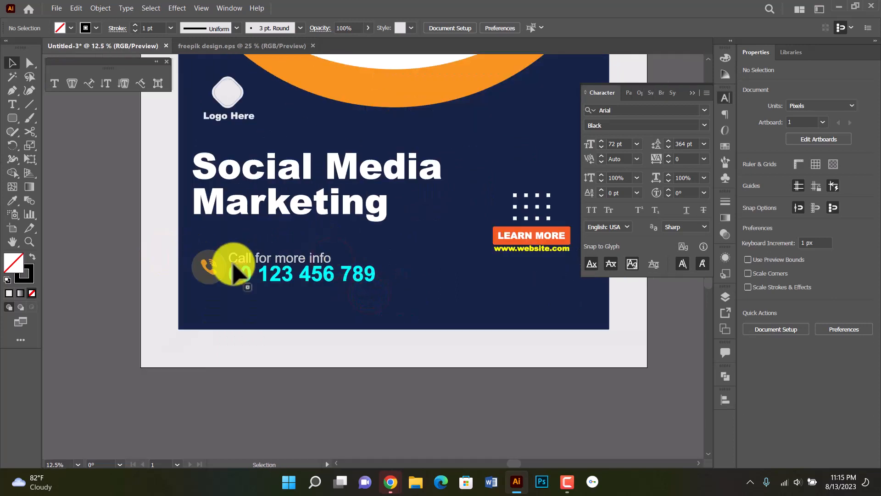
drag(159, 247, 291, 275)
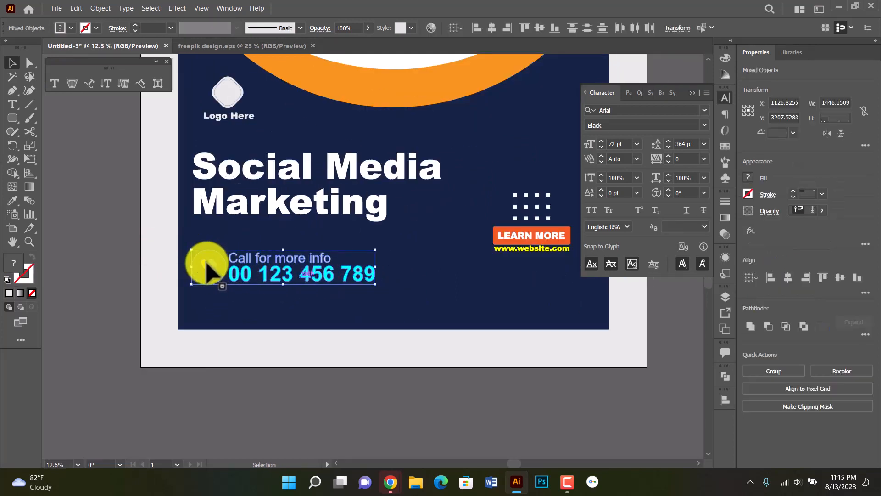
drag(207, 263, 206, 282)
click(112, 248)
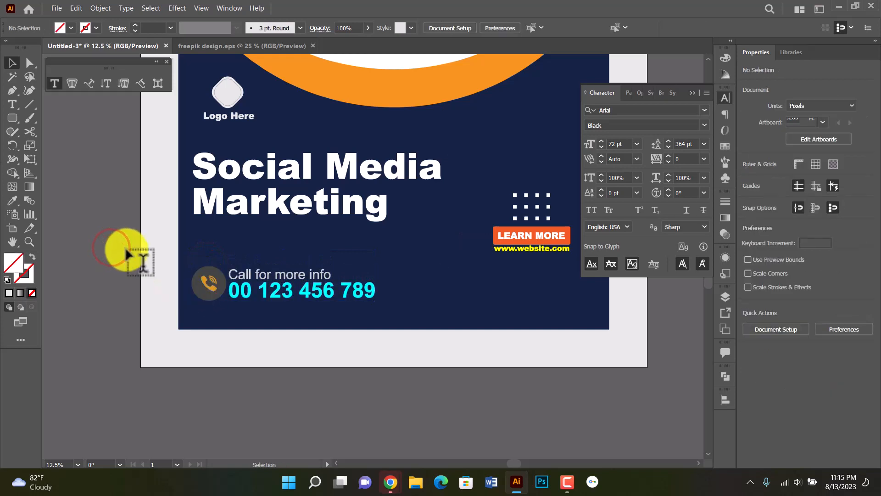
Draw a trial text area below the headline, set the leading to Auto and discard the area.
key(t)
drag(194, 227, 447, 265)
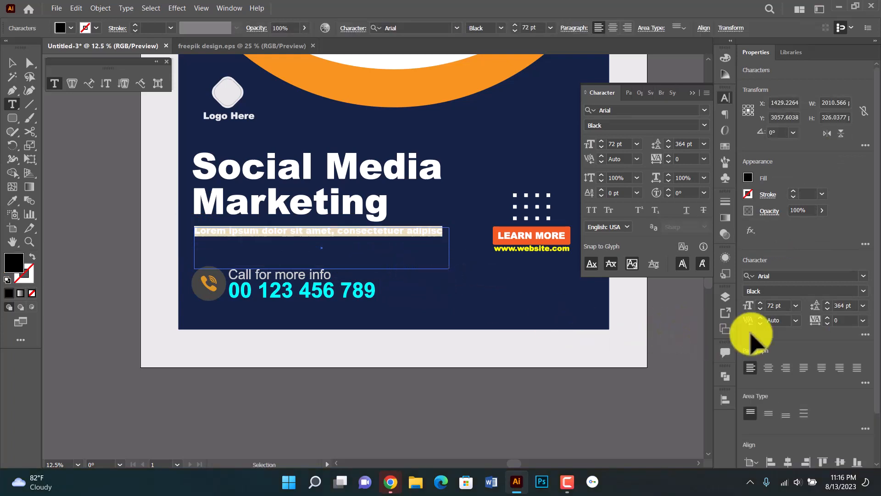
key(Escape)
click(862, 305)
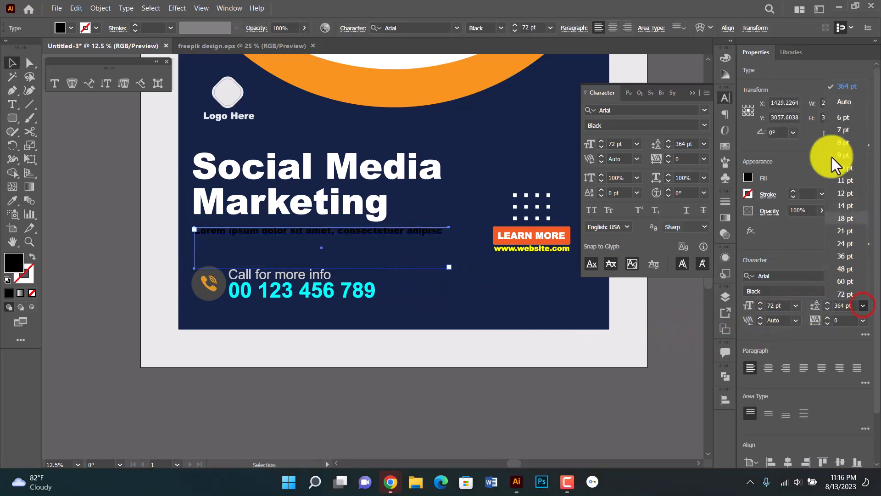
click(848, 98)
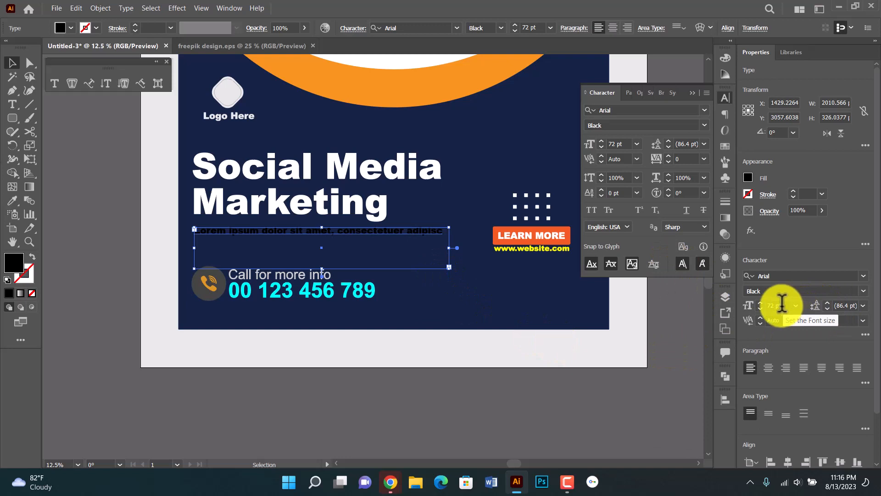
click(251, 237)
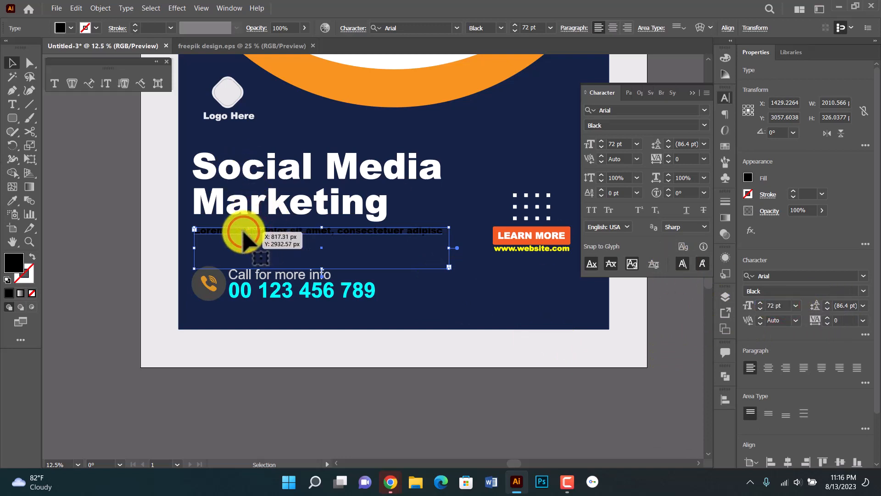
key(ctrl+shift+a)
Add a three-line Lorem ipsum paragraph about 2000 px wide below the headline in Arial Black 72 pt and convert it to outlines.
key(t)
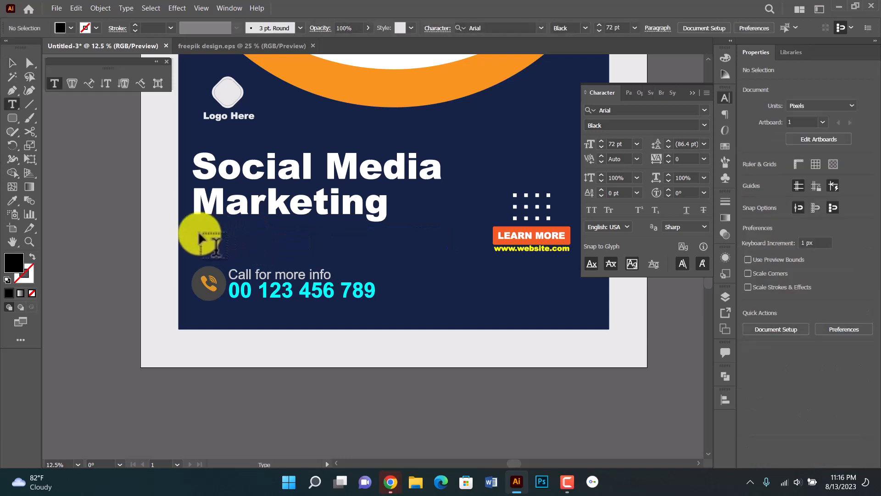
drag(195, 224, 449, 260)
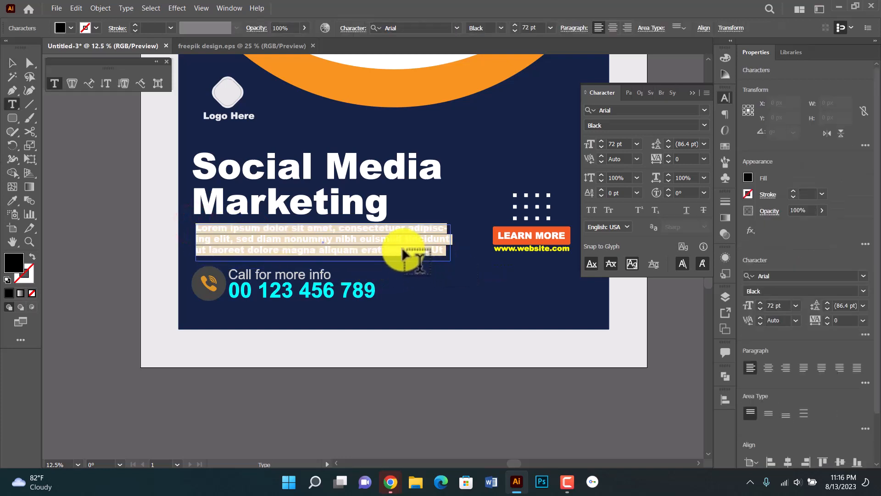
click(12, 62)
key(ctrl+shift+o)
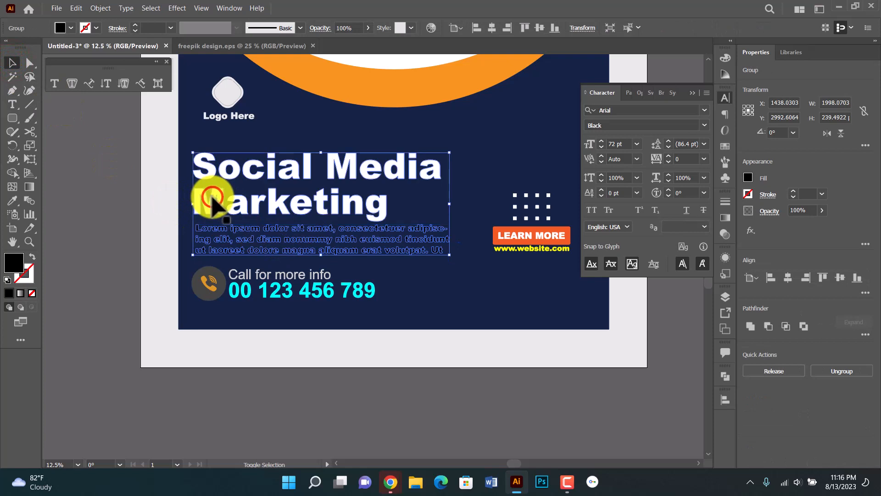
Align the left edges of the Lorem ipsum paragraph and the headline.
shift+click(211, 197)
click(485, 27)
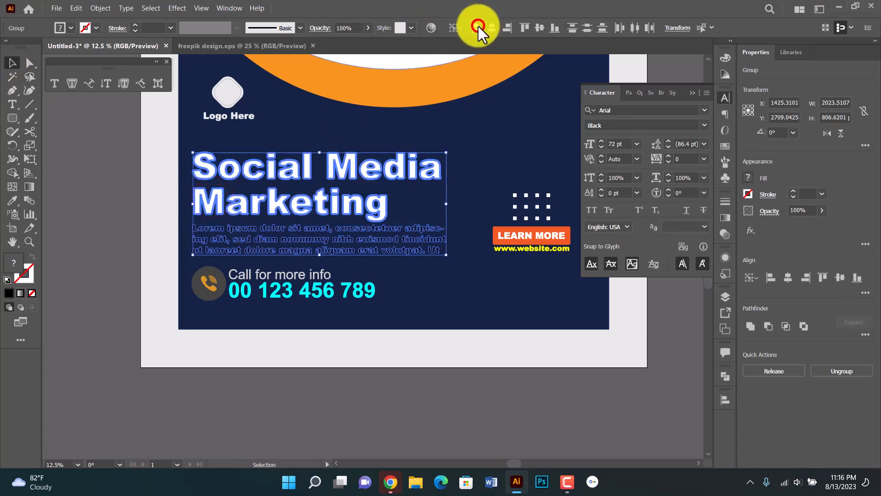
click(91, 164)
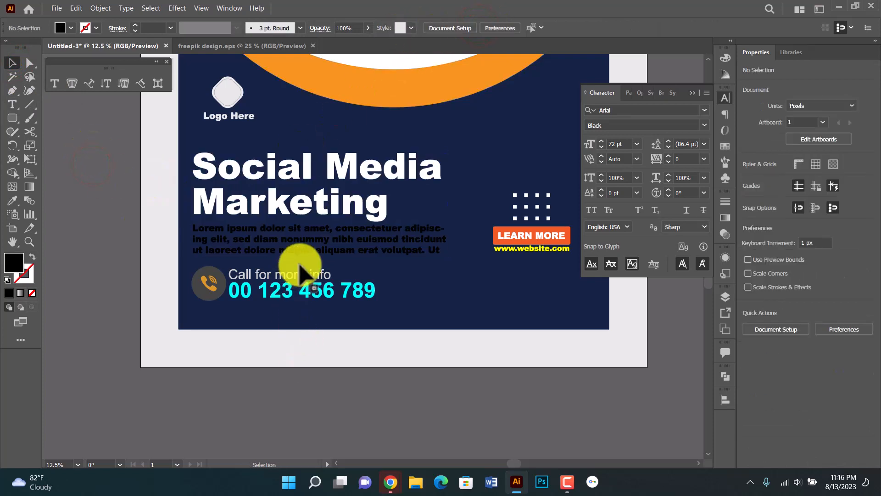
Change the fill of the Lorem ipsum paragraph to medium gray.
click(305, 252)
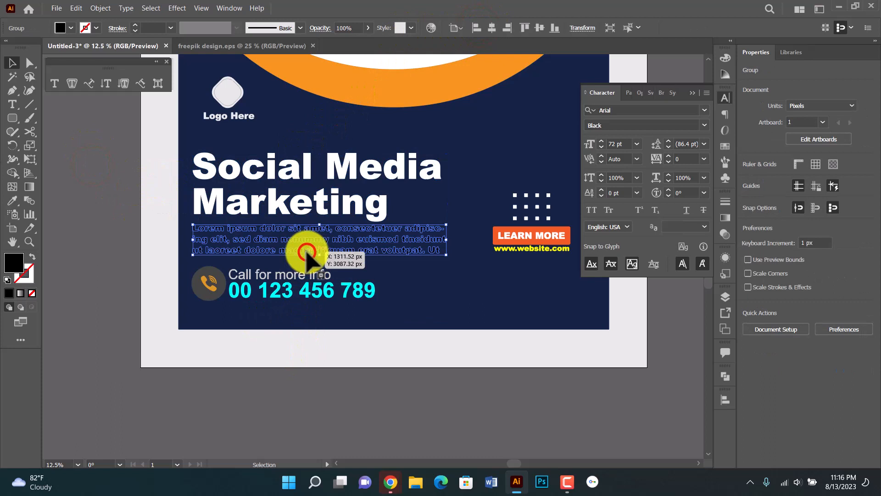
click(71, 27)
click(72, 82)
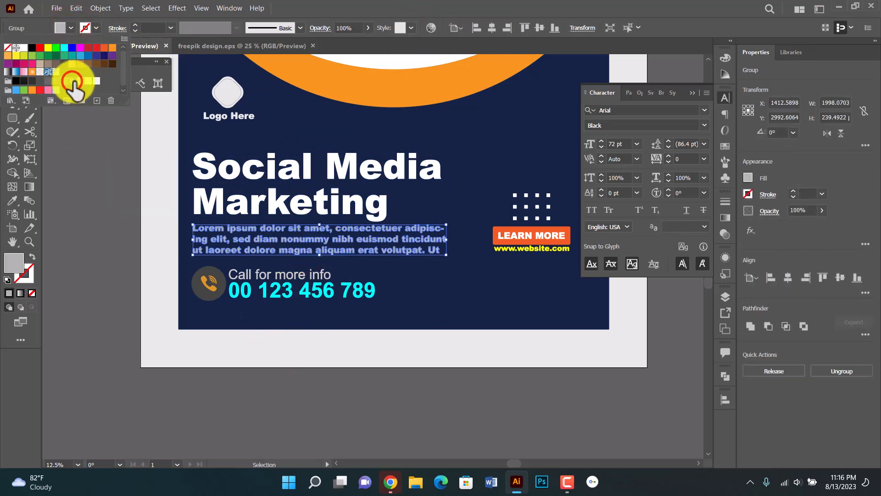
click(97, 192)
Move the headline up to open a gap above the paragraph, and nudge the paragraph up slightly.
click(307, 248)
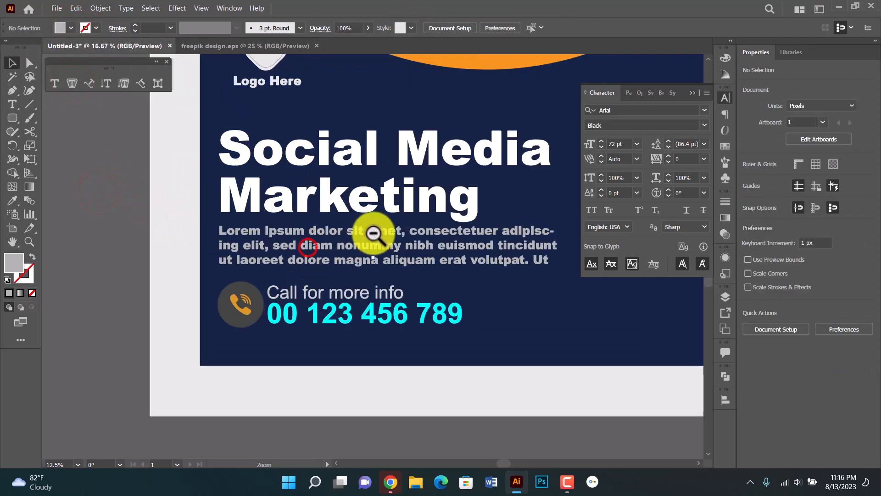
click(374, 233)
alt+click(397, 237)
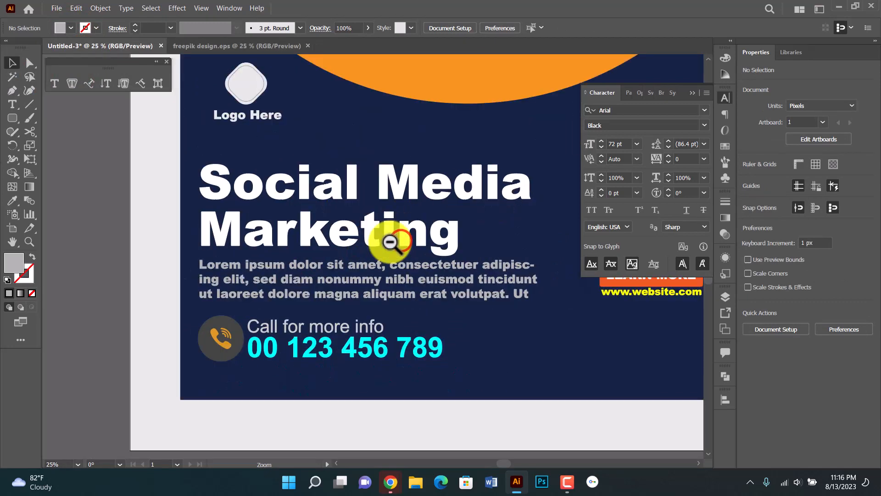
alt+click(420, 237)
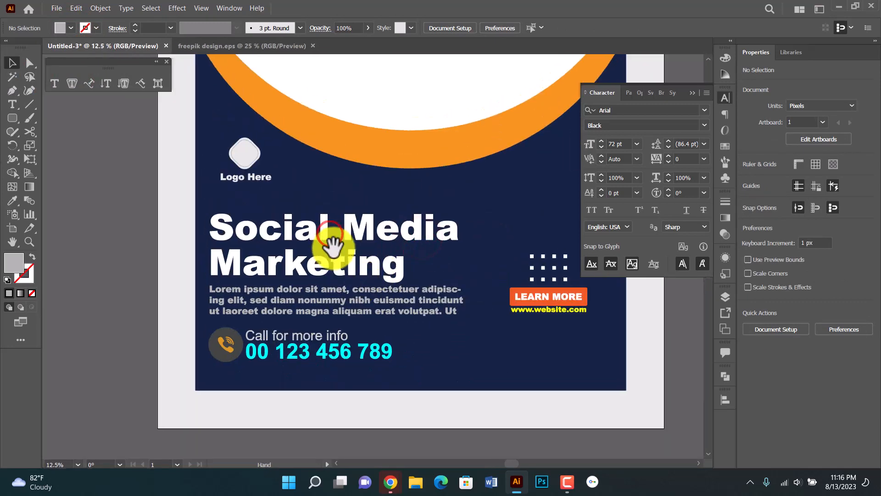
drag(353, 226, 352, 215)
click(355, 296)
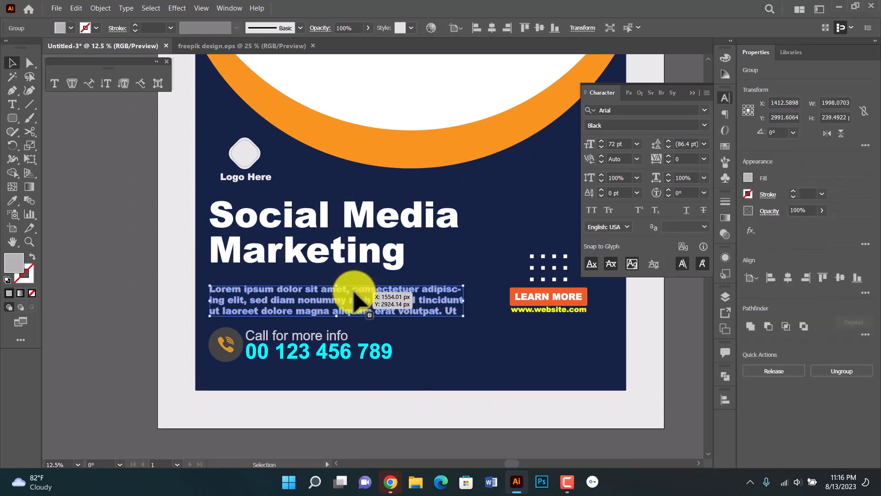
drag(354, 292, 352, 290)
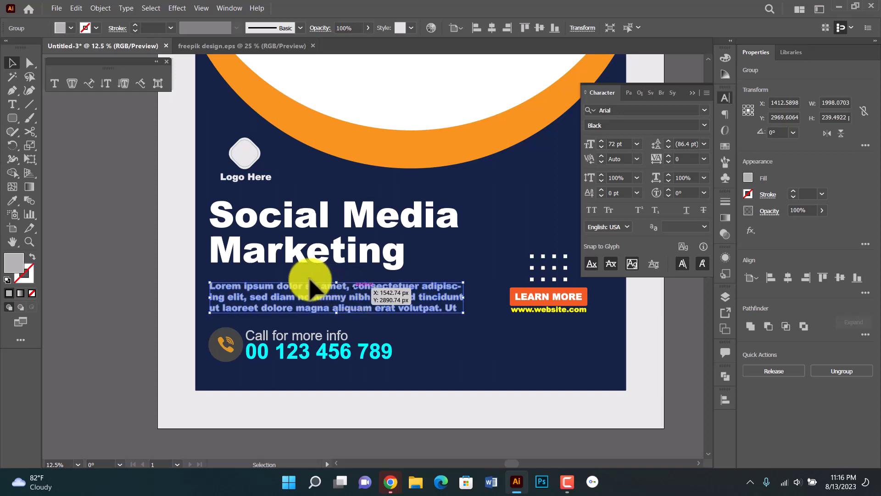
click(137, 251)
Examine the spacing of the headline, paragraph, contact block and button up close and in the full artboard view.
ctrl+alt+click(377, 310)
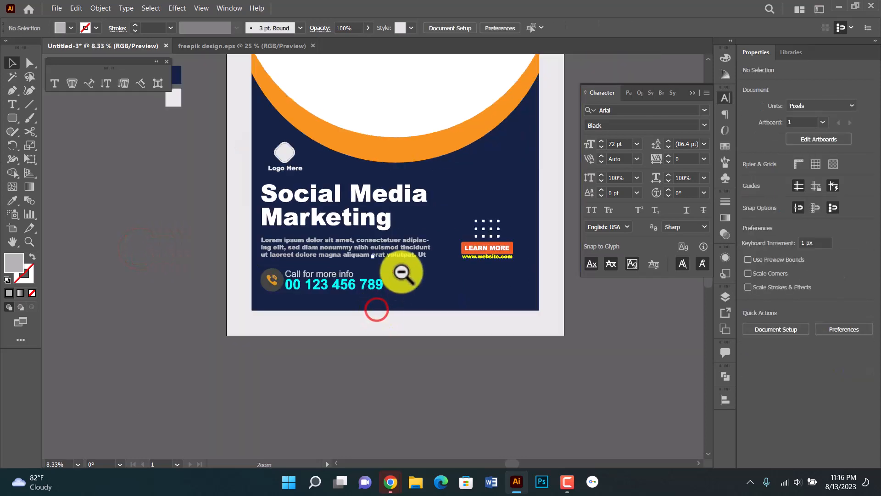
click(430, 233)
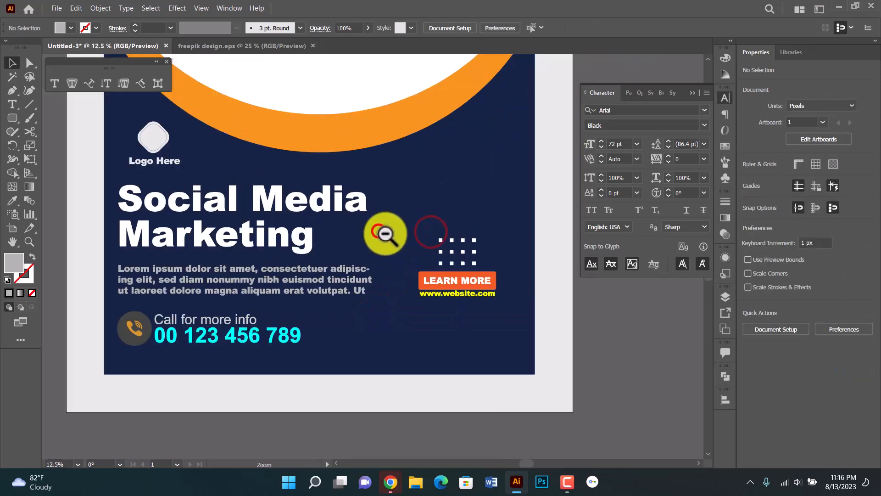
click(378, 231)
ctrl+alt+click(406, 260)
ctrl+alt+click(403, 264)
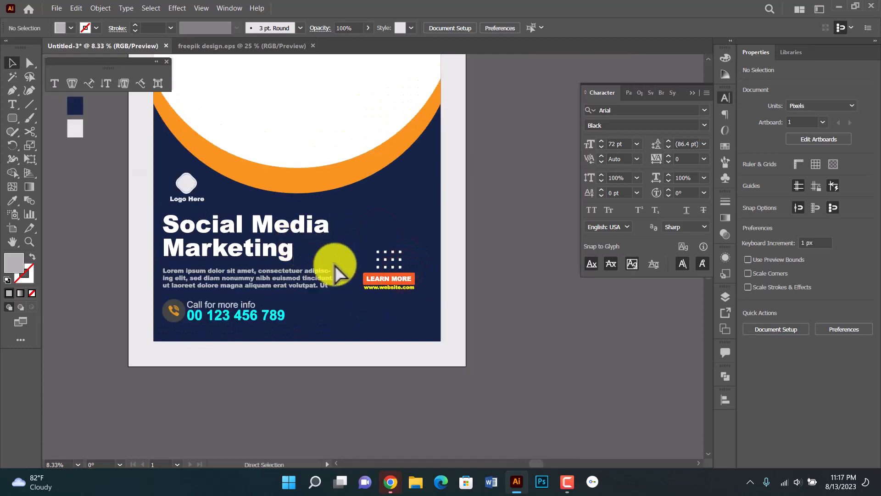
click(361, 275)
click(324, 265)
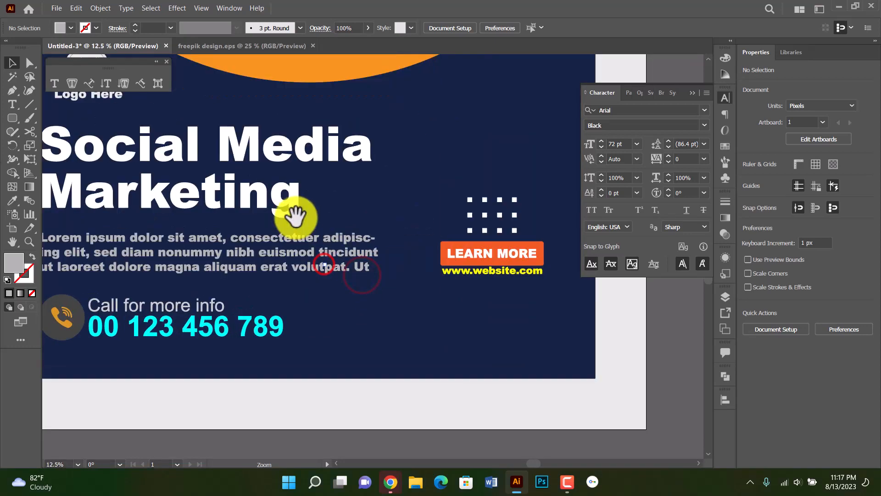
ctrl+alt+click(320, 196)
ctrl+alt+click(381, 229)
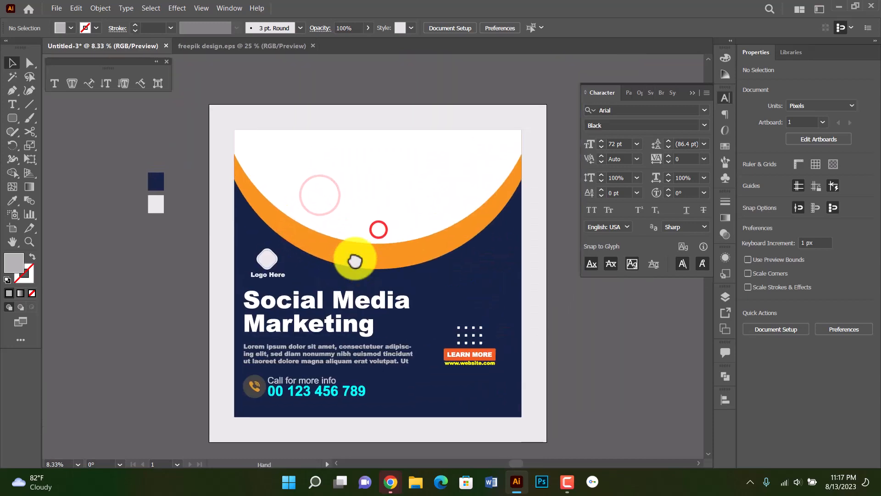
Switch to the new-tab window in Chrome and go to freepik.com.
mouse_move(393, 479)
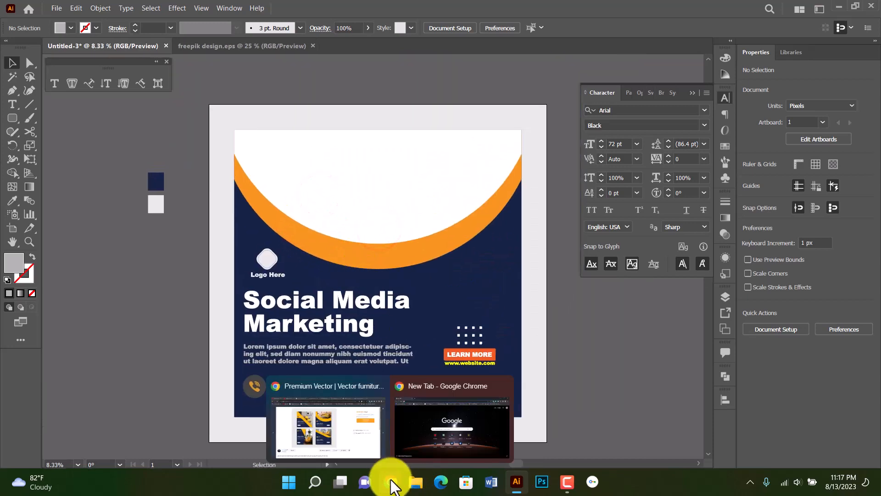
click(448, 416)
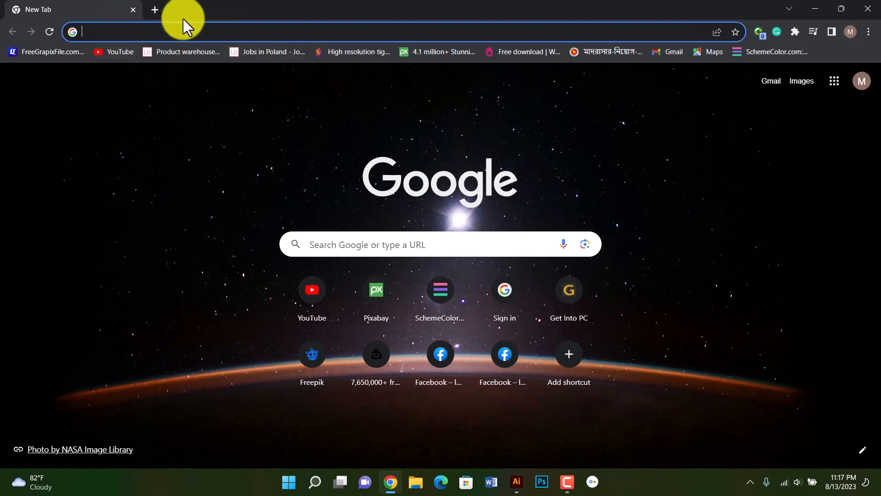
text(freepik.com)
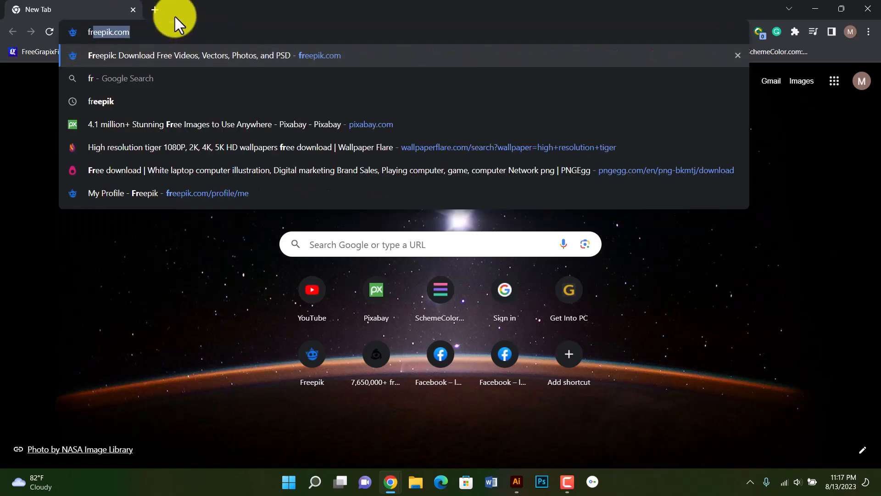
key(Return)
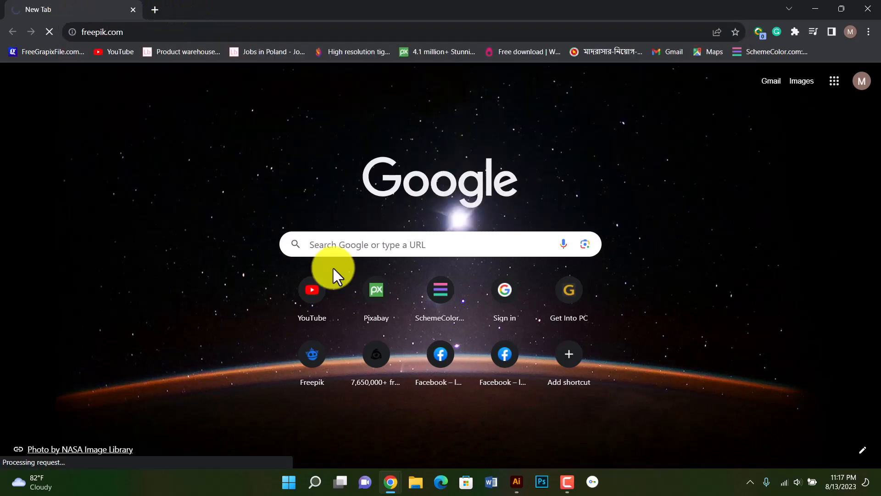
Switch back to Illustrator and open the group-positive-young-people-posing-together photo from the Downloads folder.
click(569, 486)
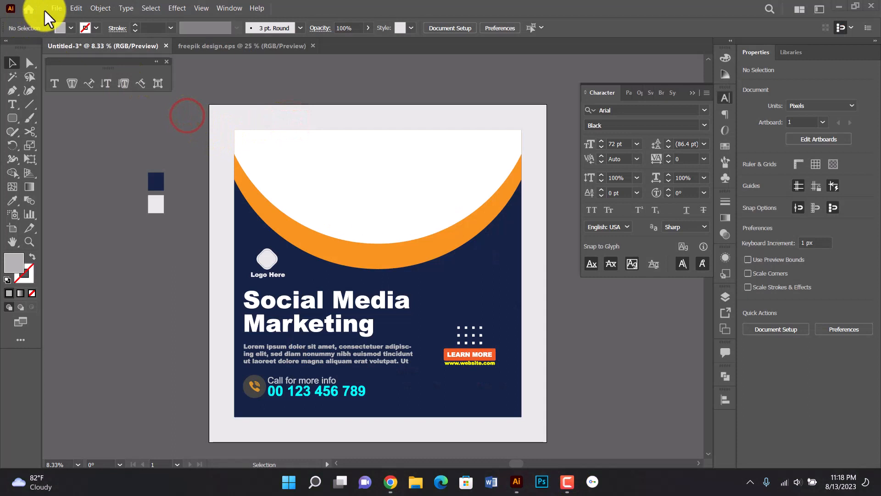
click(53, 8)
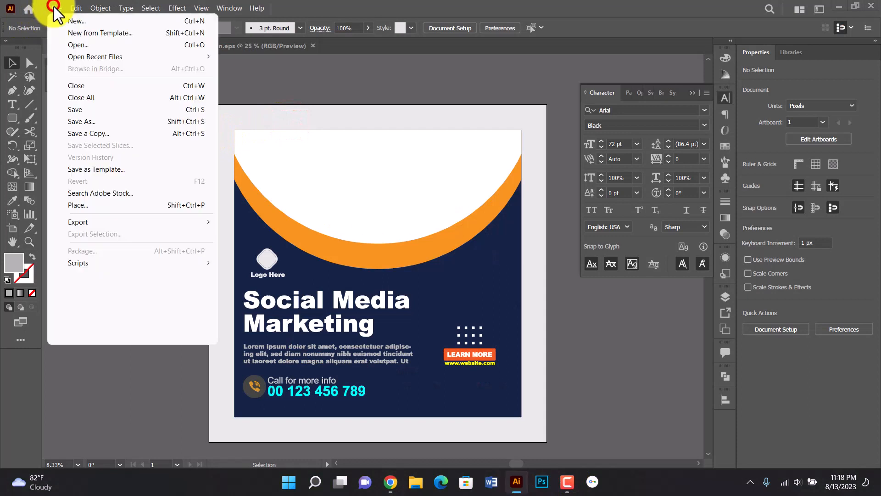
click(103, 48)
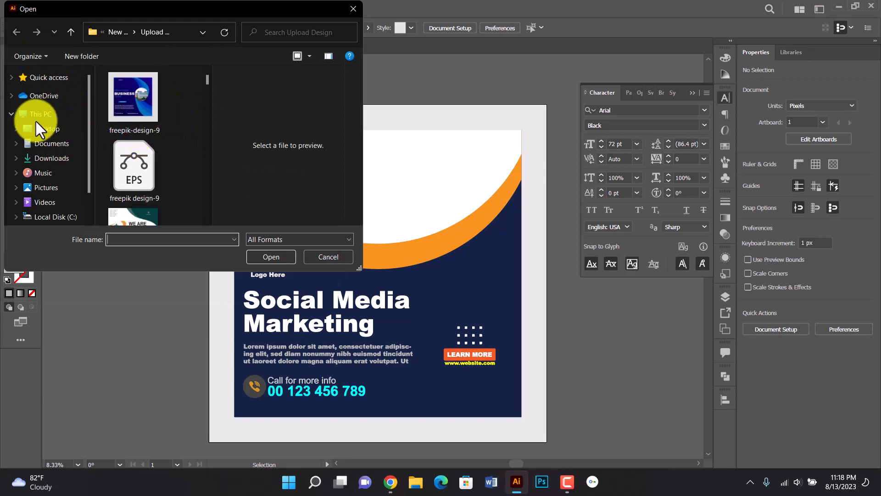
scroll(55, 120, up, 3)
click(50, 89)
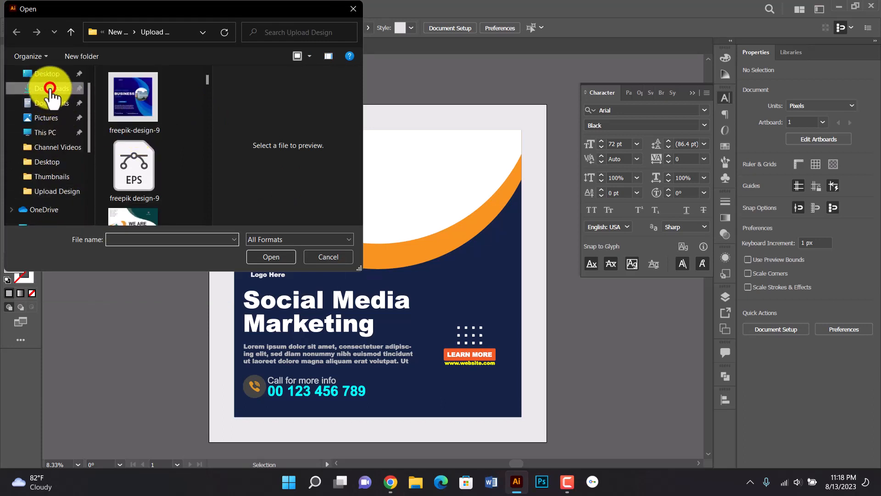
click(151, 122)
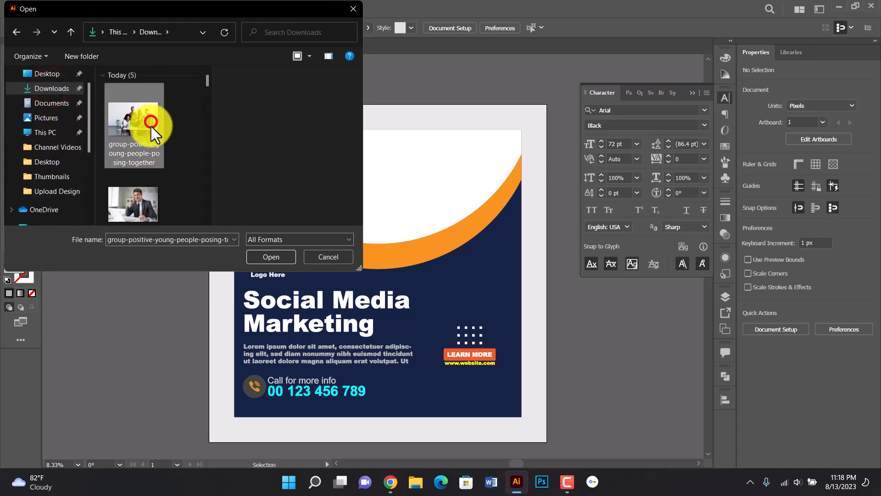
click(311, 258)
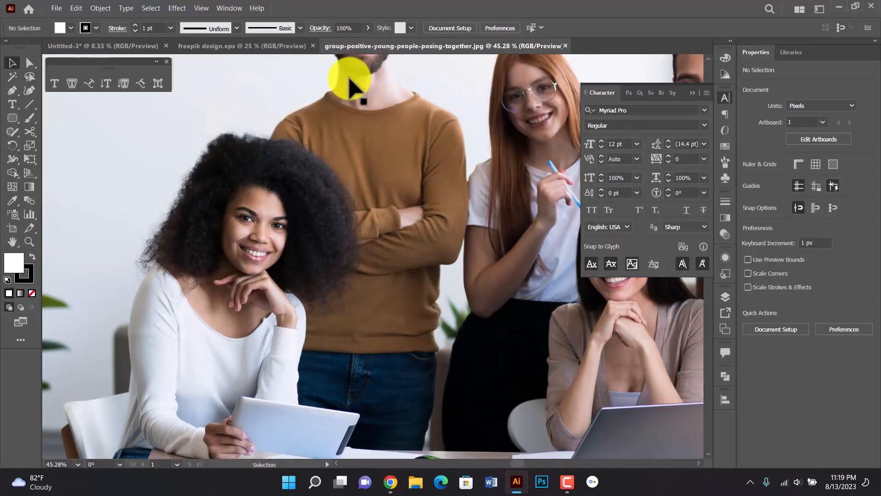
Cut the group photo out of its own document and close that document without saving.
click(305, 143)
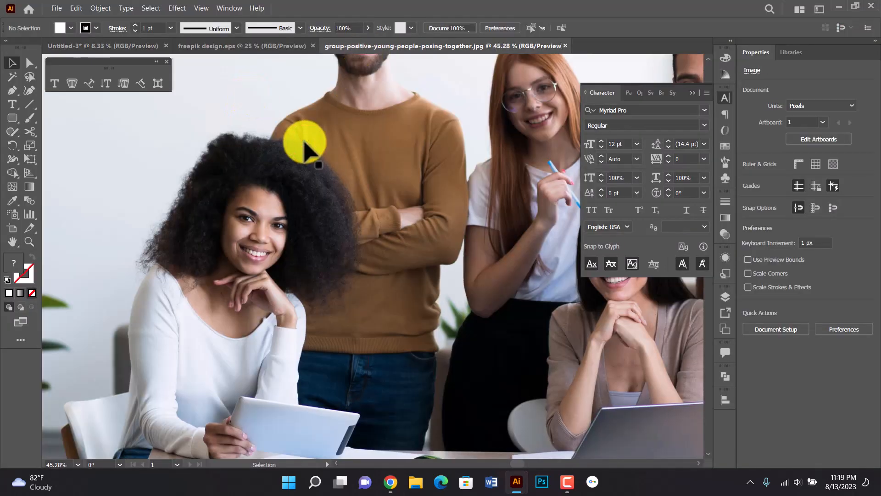
mouse_move(308, 153)
mouse_down()
mouse_move(154, 88)
mouse_move(153, 78)
mouse_up()
click(233, 77)
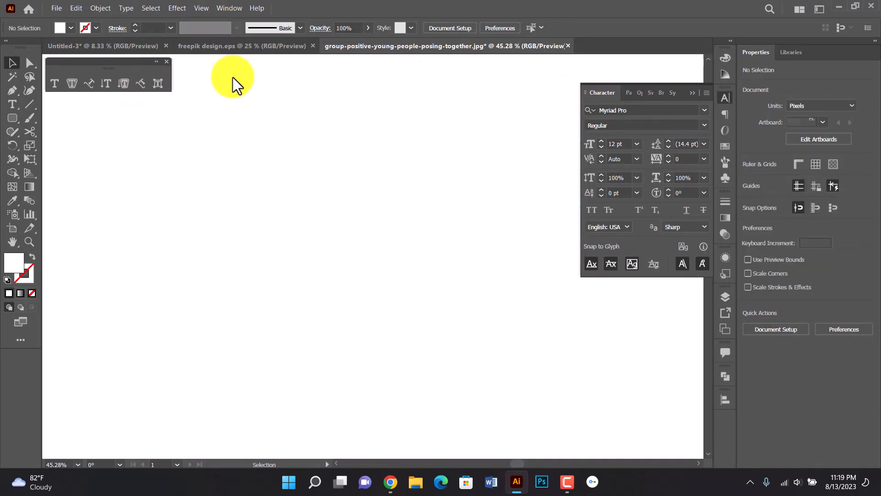
key(ctrl+w)
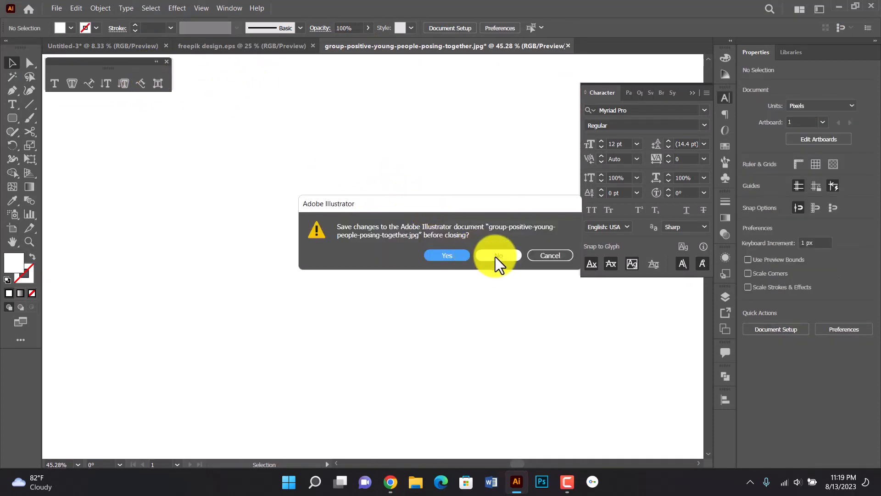
click(497, 256)
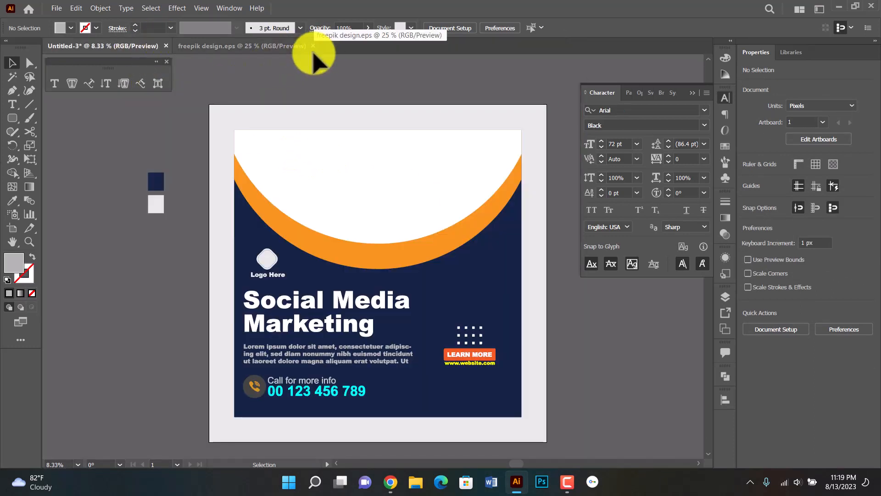
Close freepik design.eps and paste the group photo into the social media design.
click(317, 47)
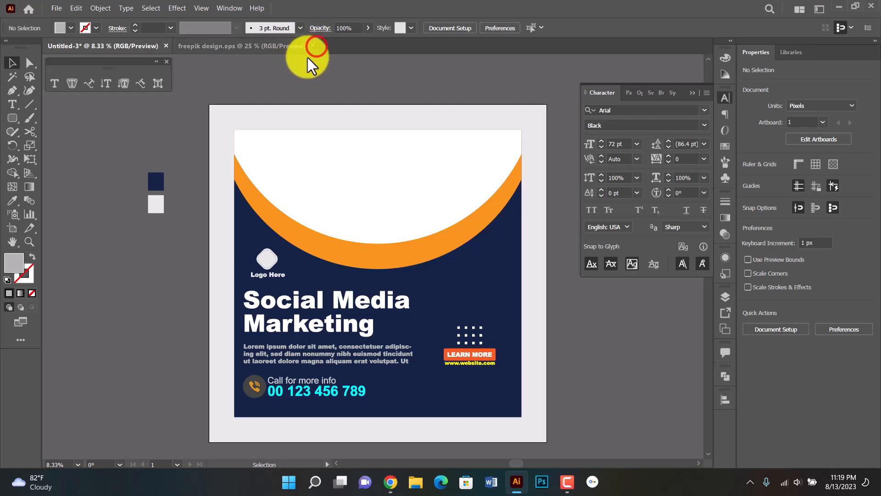
key(a)
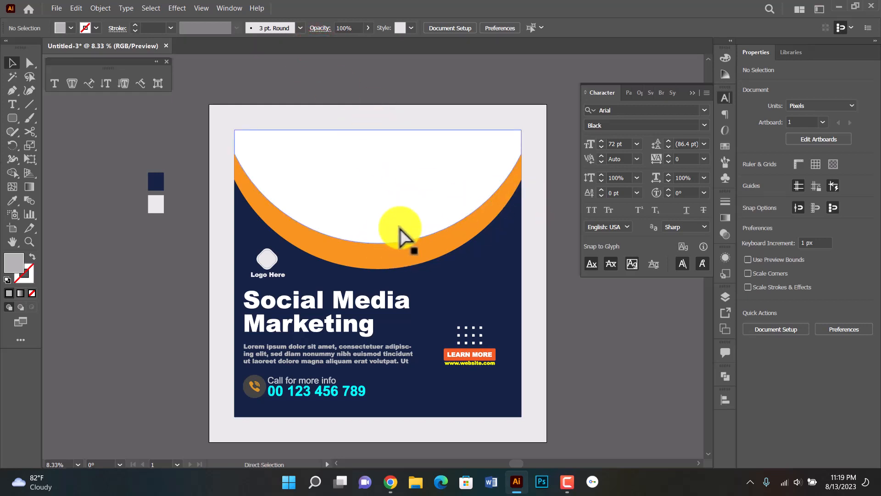
key(ctrl+v)
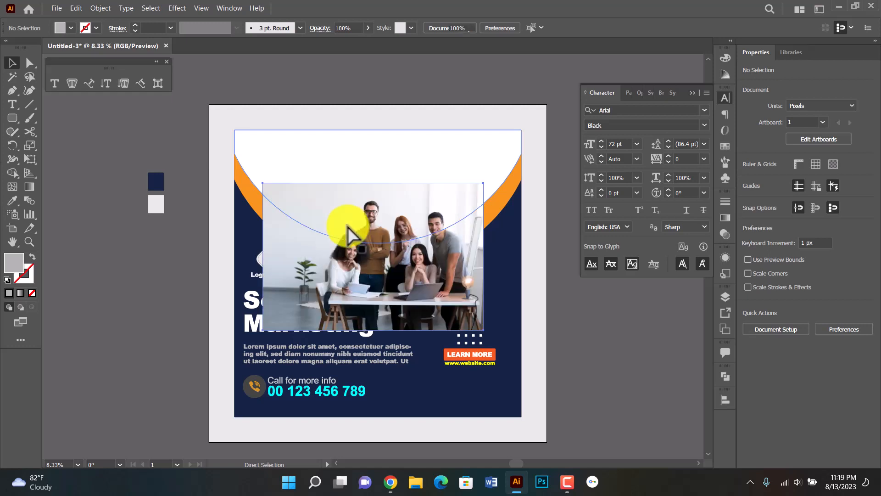
Enlarge the group photo to about 3765 px wide over the white curved shape and centre the two horizontally.
drag(348, 225, 311, 157)
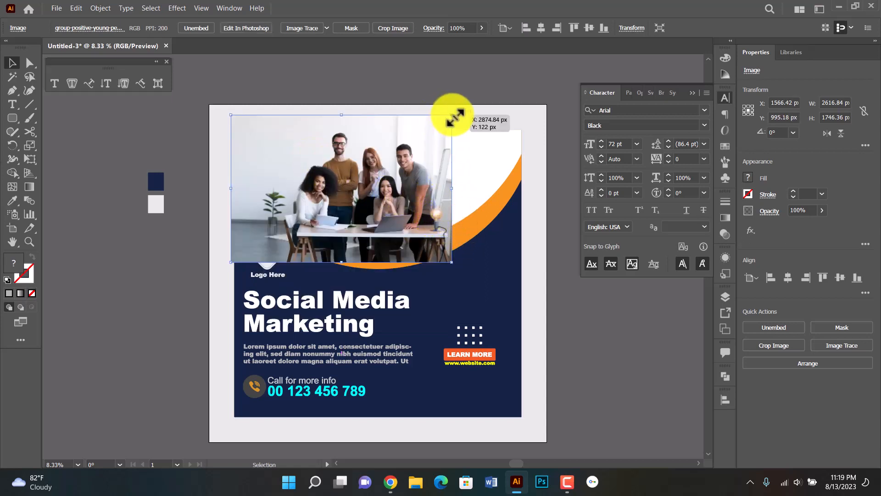
drag(451, 115, 502, 81)
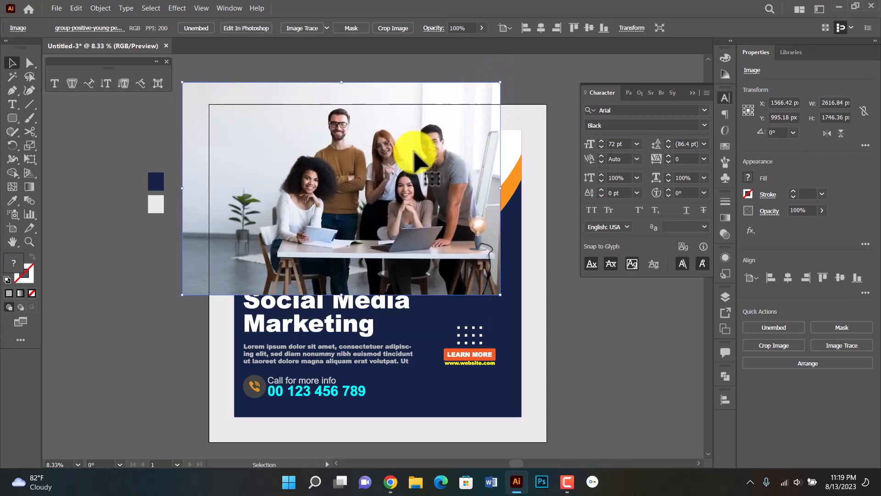
shift+click(511, 146)
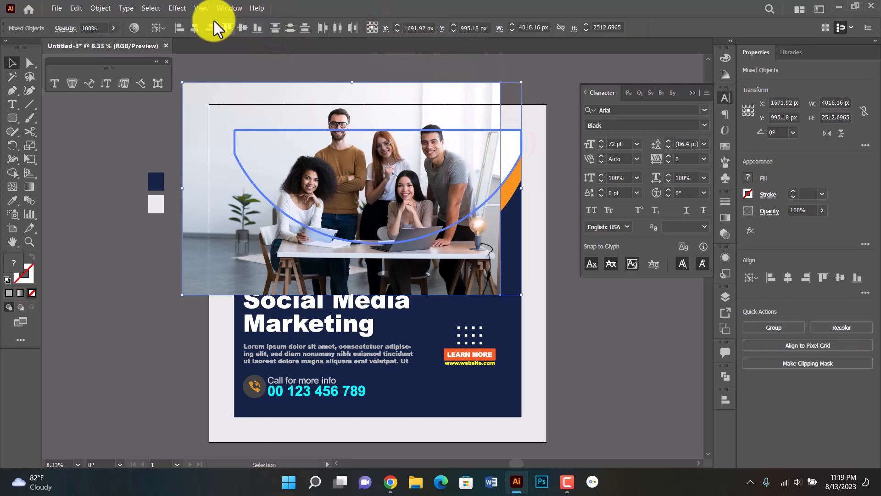
click(190, 24)
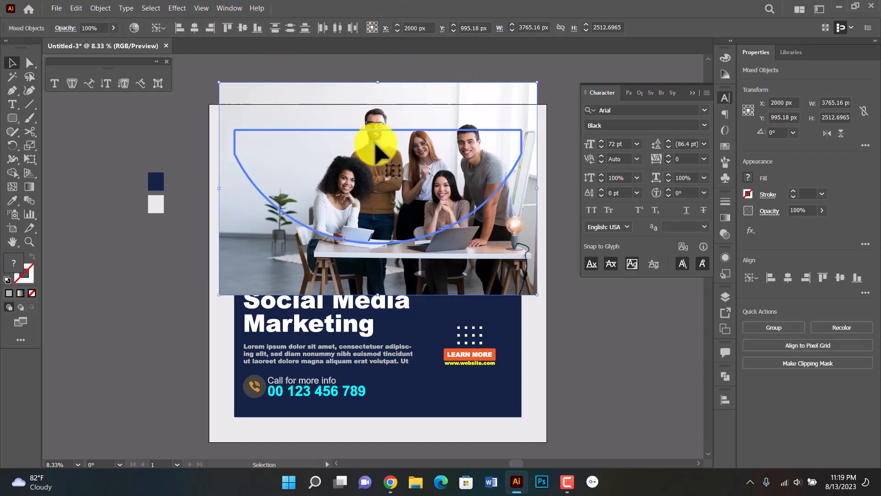
click(135, 130)
click(276, 97)
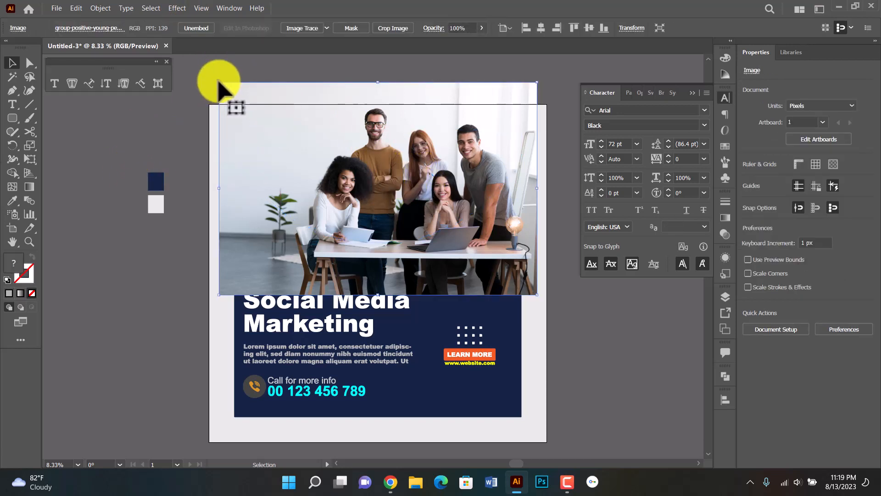
Scale the group photo to about 3644 px wide and stack it directly behind the white curved shape.
drag(219, 82, 228, 88)
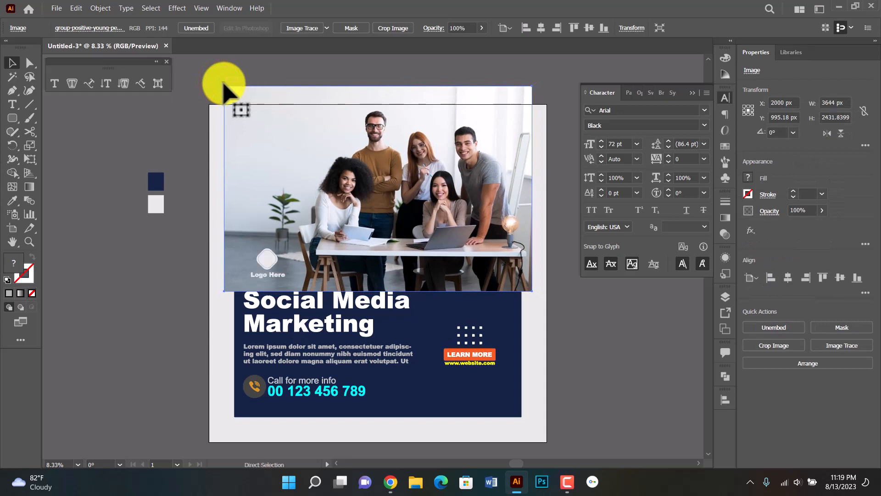
key(ctrl+shift+bracketleft)
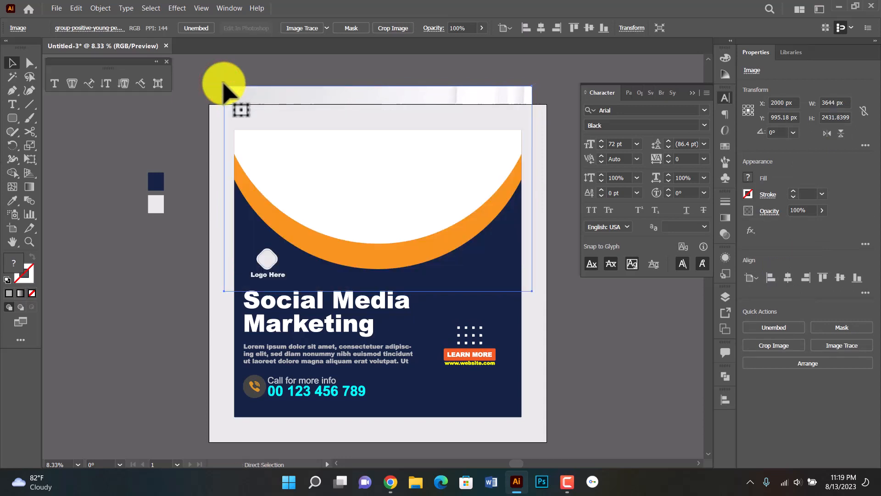
key(ctrl+bracketright)
key(ctrl+bracketright)
key(ctrl+bracketright)
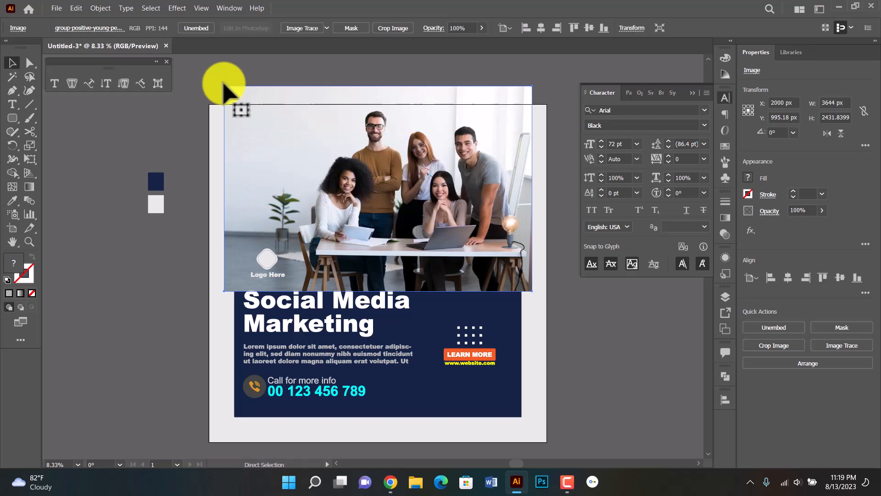
key(ctrl+bracketleft)
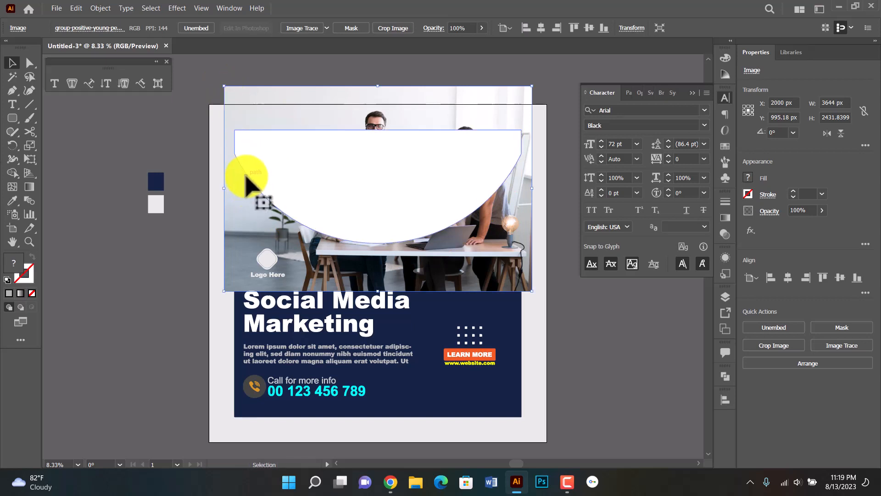
Shrink the group photo to about 3460 × 2309 px, bringing its upper edge down near the artboard's upper edge.
click(179, 140)
click(320, 93)
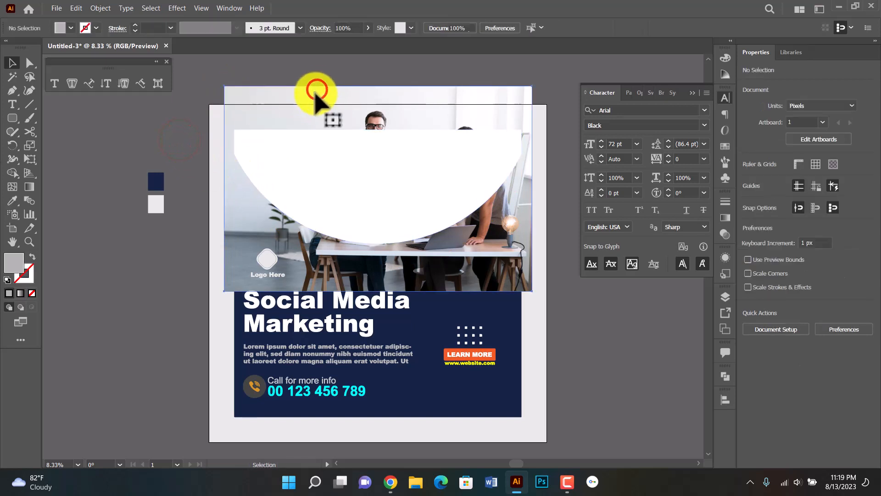
drag(224, 87, 265, 137)
Make a clipping mask of the group photo with the white curved shape, then deselect.
shift+click(265, 161)
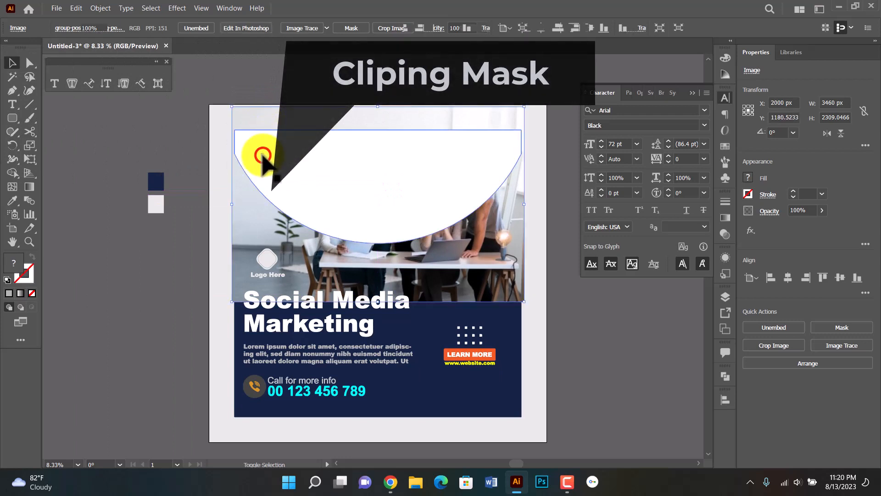
right_click(265, 158)
click(316, 268)
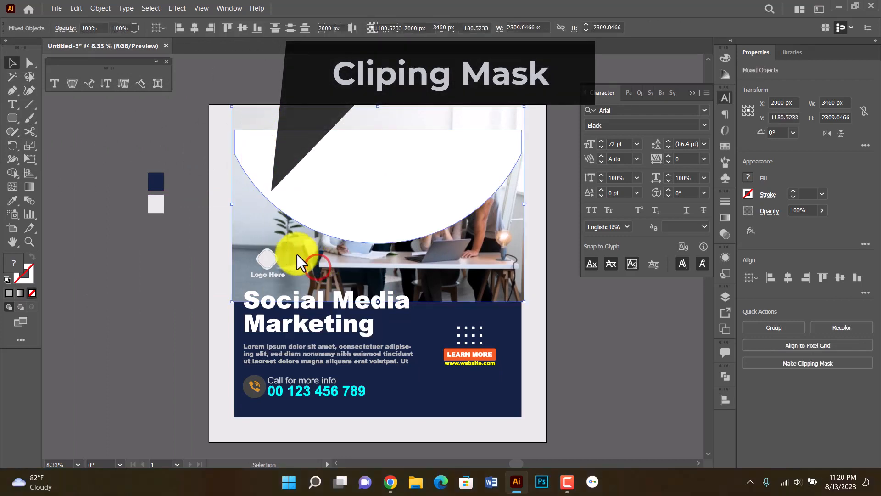
click(120, 162)
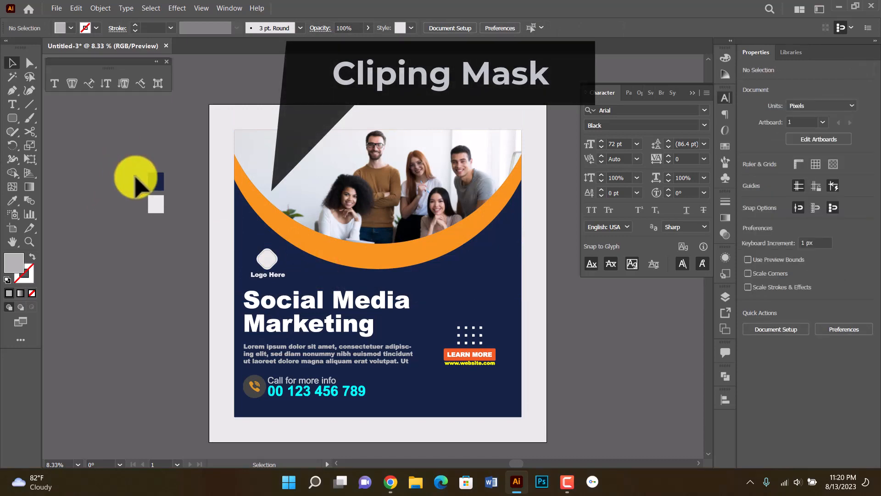
Examine the clipped photo's upper corner and edges up close and in the full artboard view.
key(z)
click(352, 207)
click(351, 207)
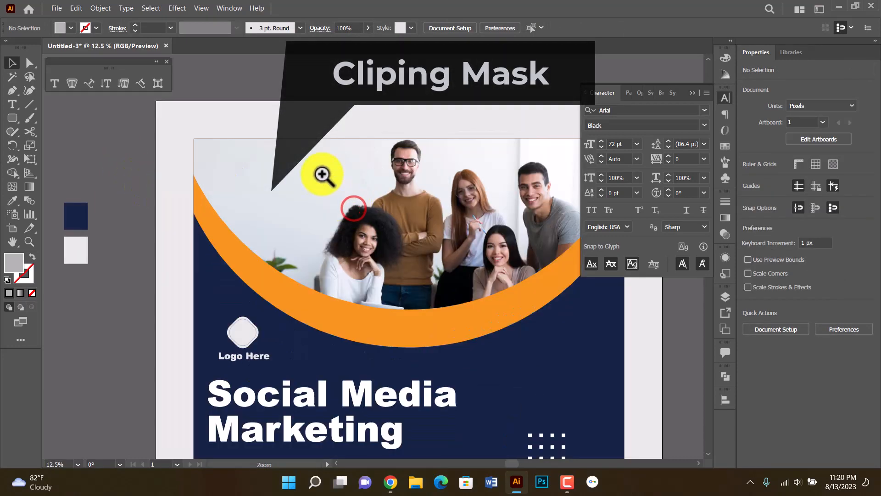
click(321, 172)
click(289, 209)
click(314, 283)
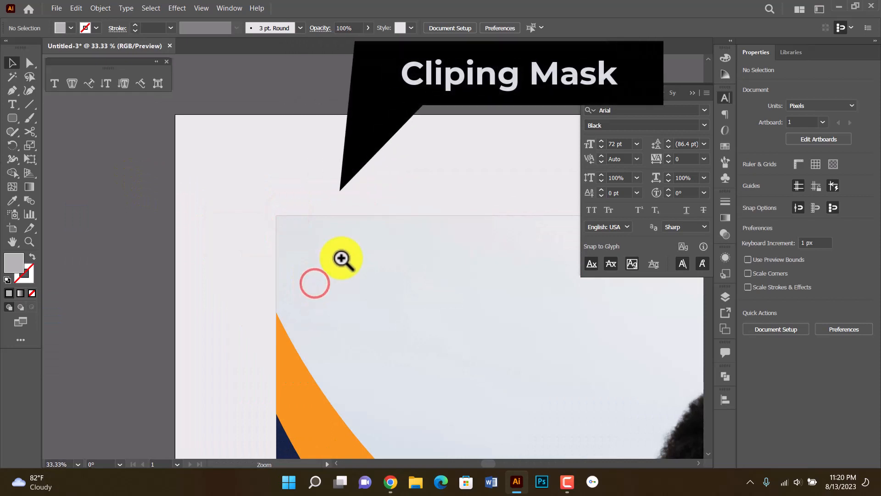
click(339, 248)
click(373, 220)
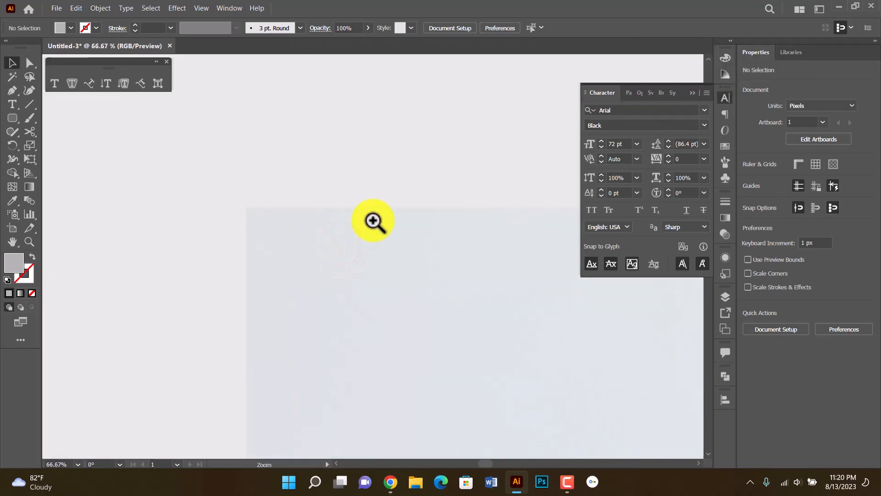
key(ctrl+0)
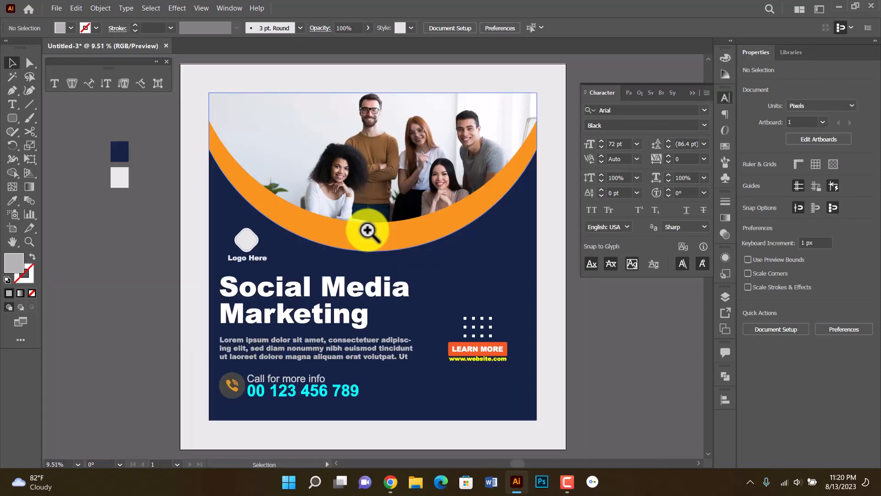